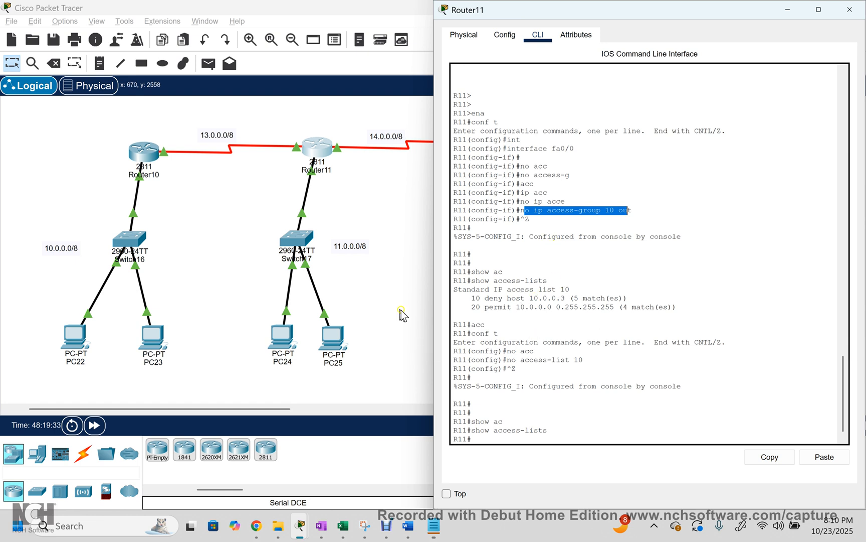
- Return to the network topology and send a simple PDU from PC26 to PC24
left_click(401, 314)
left_click(209, 63)
left_click(474, 331)
left_click(281, 334)
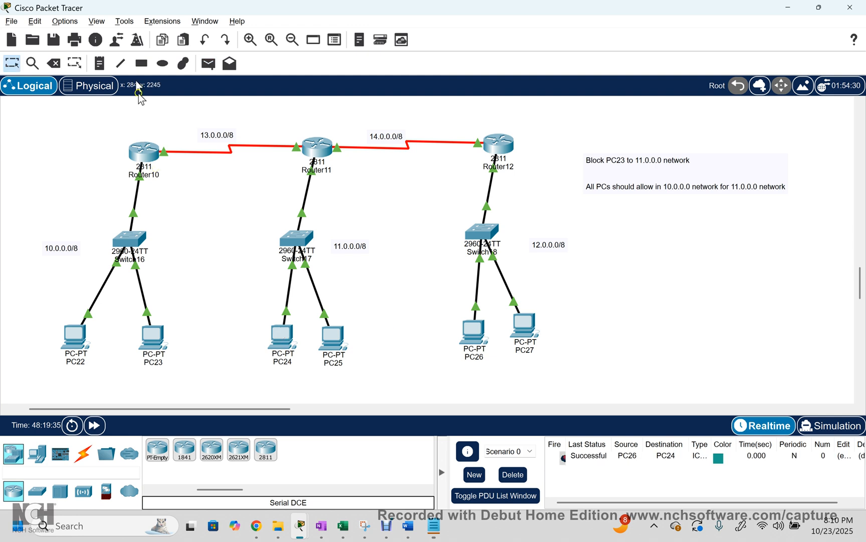
- Send a simple PDU from PC22 to PC24 and delete the test scenario's PDUs
left_click(204, 68)
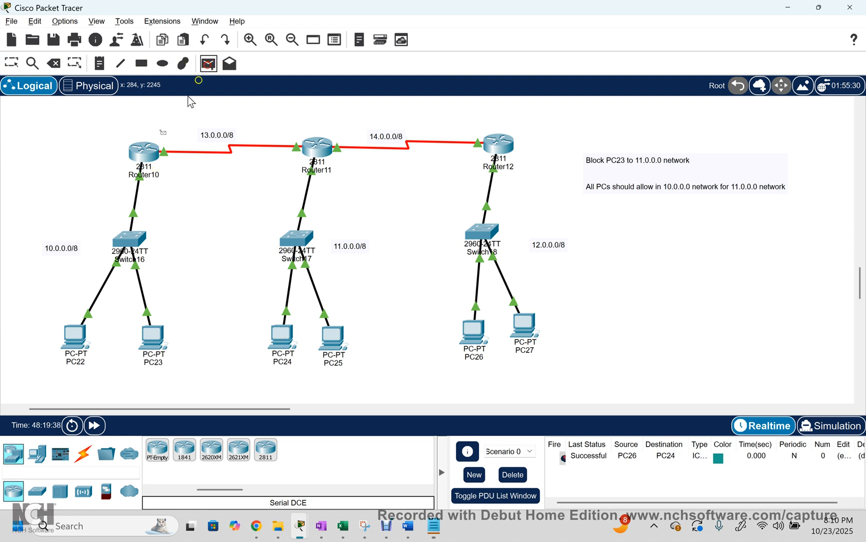
left_click(78, 336)
left_click(281, 335)
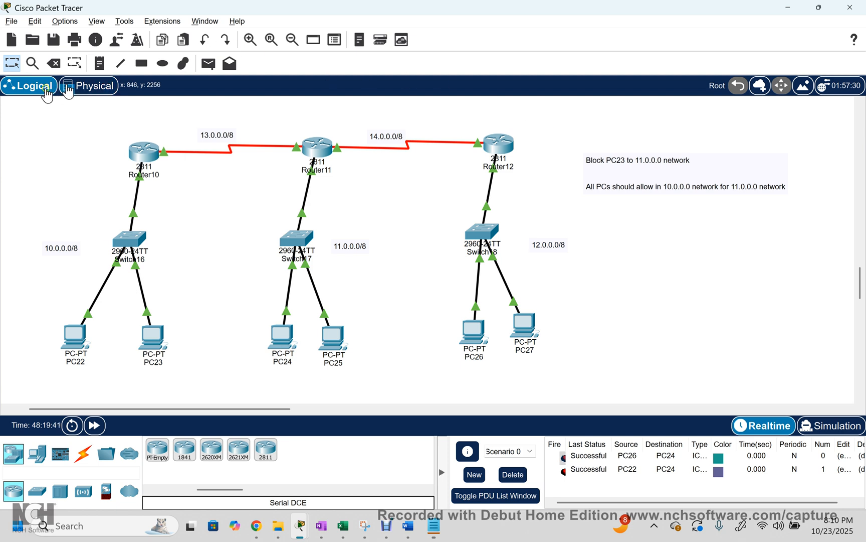
left_click(511, 474)
- Switch to Notepad and compare the permit 10.0.0.3 rule of access-list 10 with the PCs in the Packet Tracer topology
key("alt+Tab")
key("alt+Tab")
key("alt+Tab")
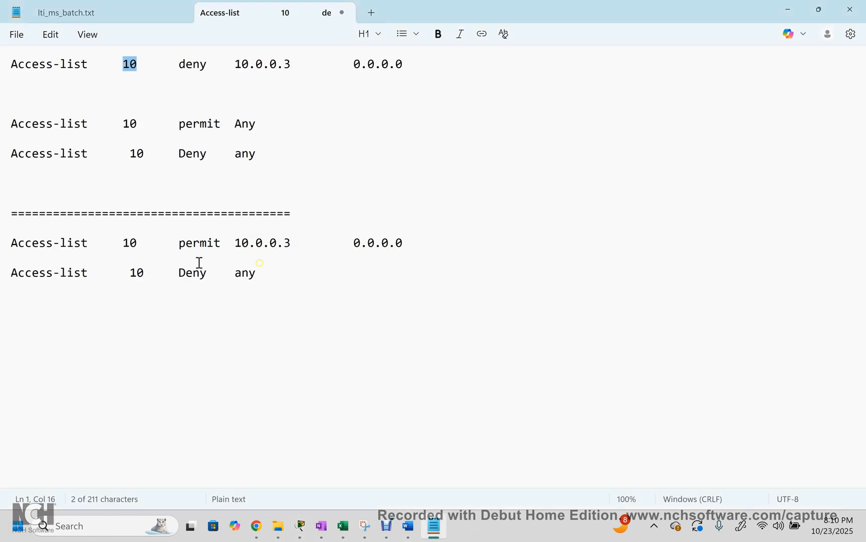
key("alt+Tab")
left_click_drag(16, 264, 98, 372)
left_click_drag(181, 316, 126, 377)
key("alt+Tab")
key("alt+Tab")
left_click(355, 121)
left_click_drag(11, 242, 430, 252)
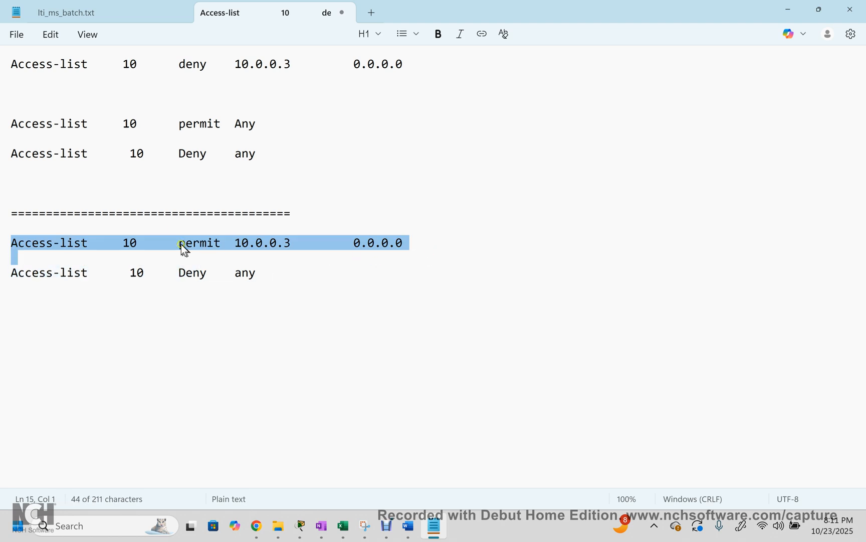
left_click(187, 246)
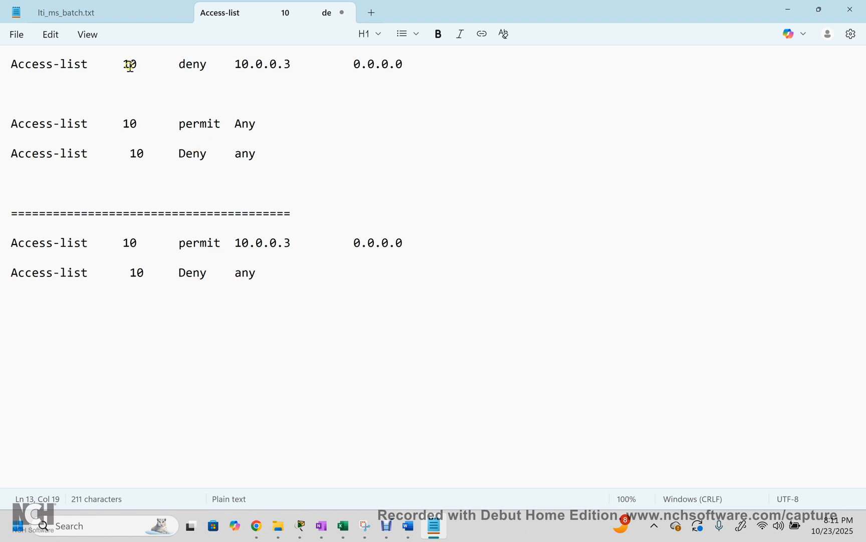
- Insert the line "Access-list 10 Permit 10.0.0.0 0.255.255.255" directly below the separator, above the permit 10.0.0.3 rule
left_click(306, 225)
key("Return")
key("Return")
type("Access-list\t10\tPermit\t10.0.0.0\t\t0.255.255.255")
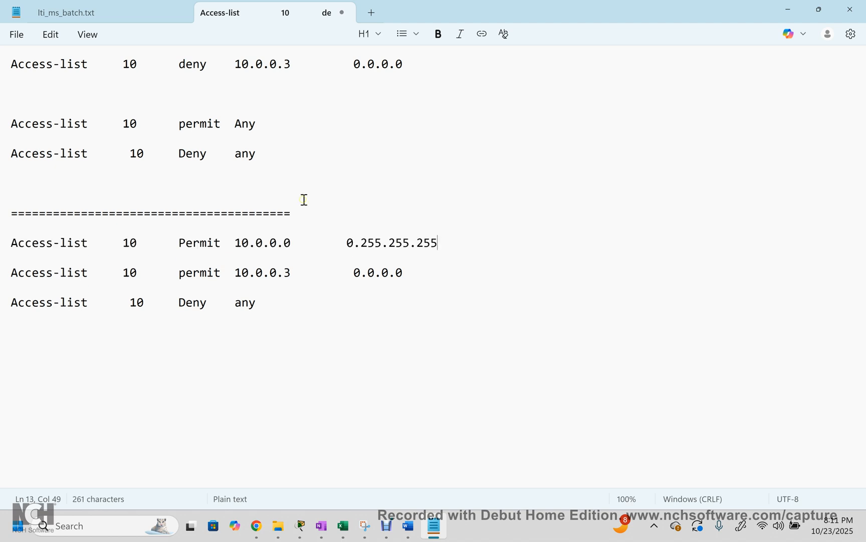
- Change the action of the new 10.0.0.0 0.255.255.255 rule to Deny
left_click(221, 246)
key("BackSpace")
key("BackSpace")
key("BackSpace")
key("BackSpace")
key("BackSpace")
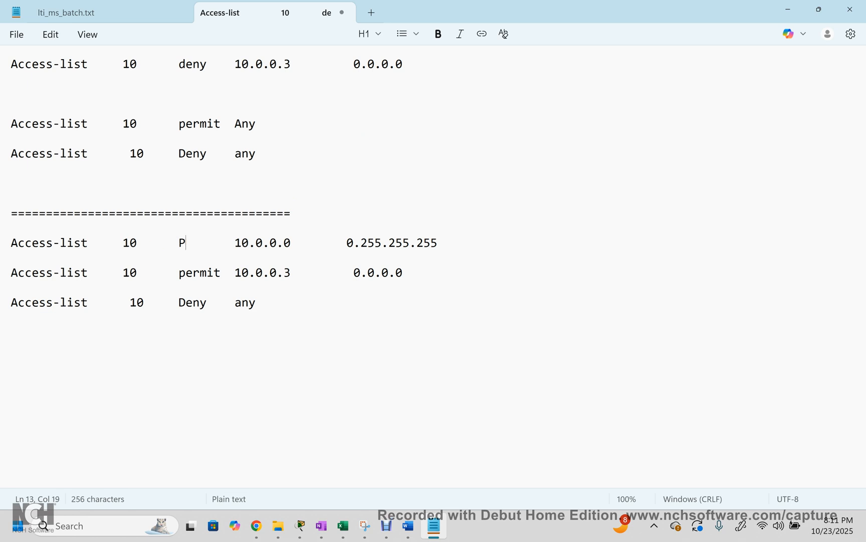
type("eny")
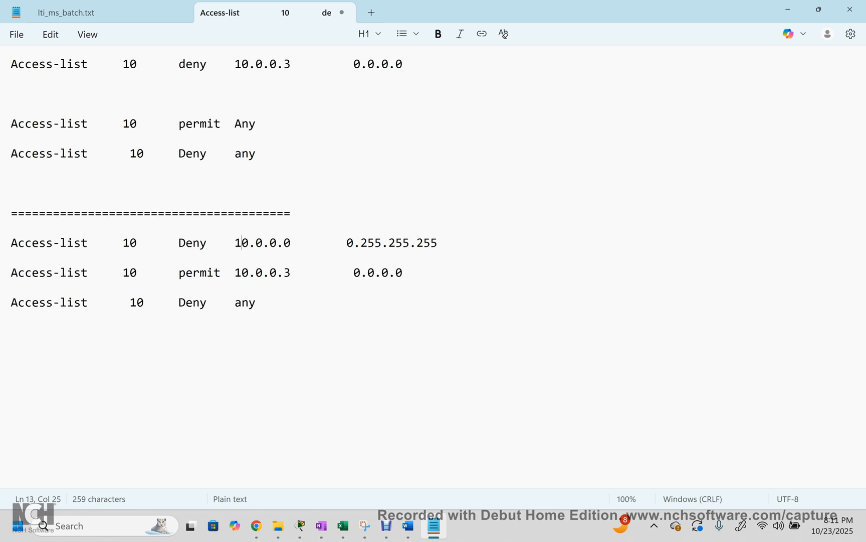
- Compare the Deny 10.0.0.0 rule with the permit 10.0.0.3 rule to check their addresses and order
left_click_drag(291, 272, 104, 263)
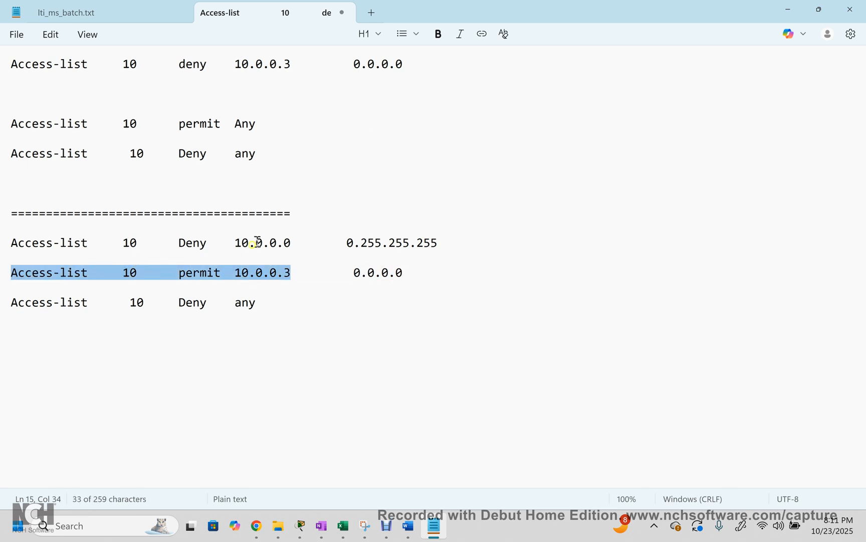
left_click_drag(271, 239, 404, 245)
left_click_drag(258, 273, 289, 267)
left_click(242, 242)
left_click_drag(360, 238, 344, 241)
left_click_drag(235, 241, 256, 242)
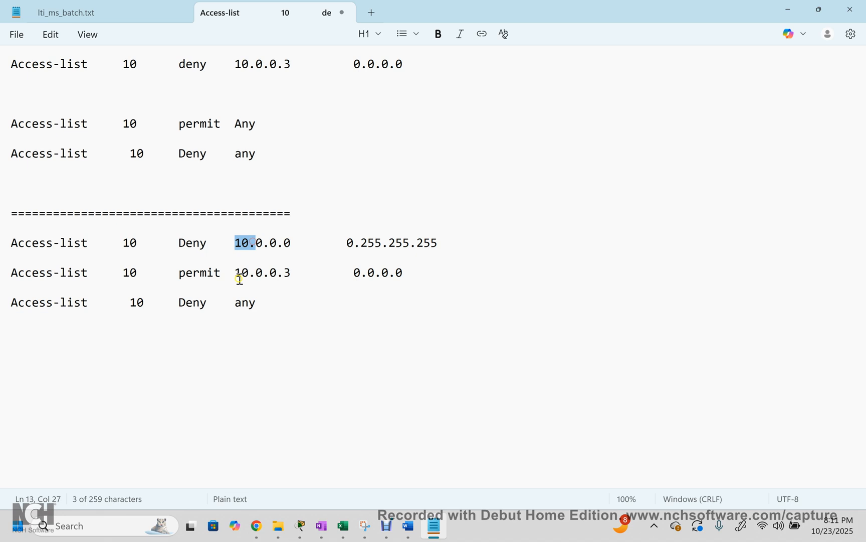
left_click_drag(238, 276, 296, 242)
left_click(250, 273)
left_click_drag(185, 243, 216, 243)
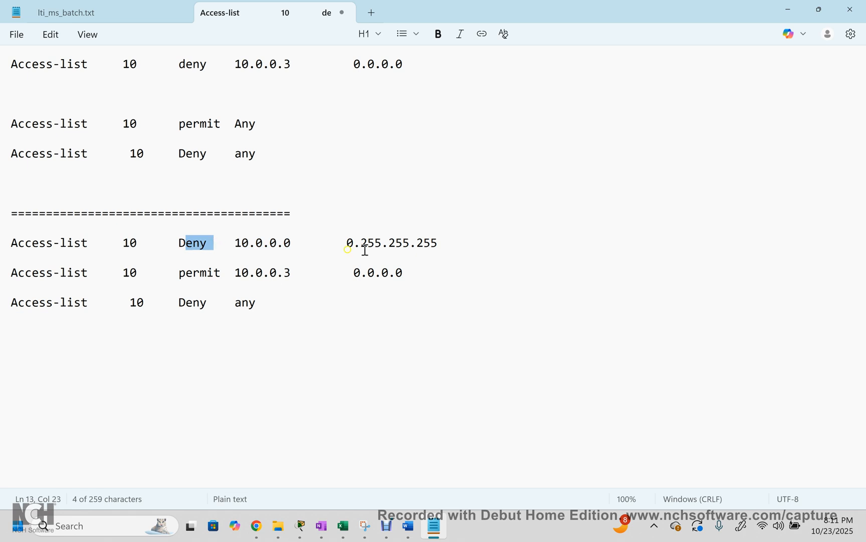
- Move the Deny 10.0.0.0 0.255.255.255 line directly below the permit 10.0.0.3 line
left_click_drag(449, 249, 7, 247)
key("ctrl+c")
key("Delete")
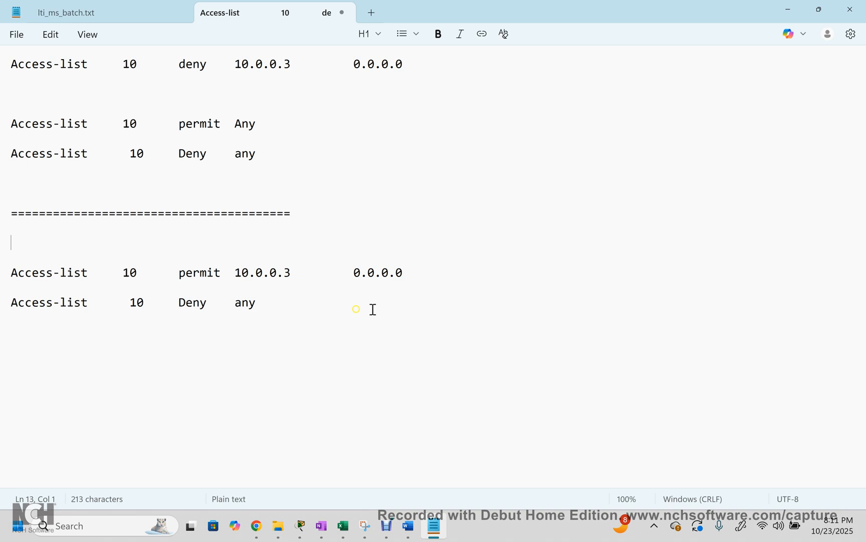
left_click(409, 271)
key("Return")
key("ctrl+v")
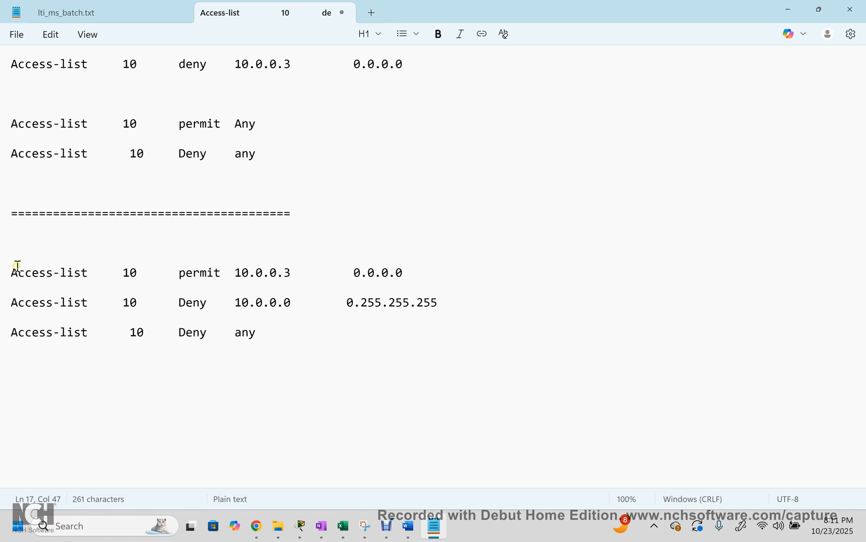
- Review the reordered permit 10.0.0.3 and Deny 10.0.0.0 rules, checking their sequence, addresses and wildcard masks
left_click_drag(11, 273, 471, 305)
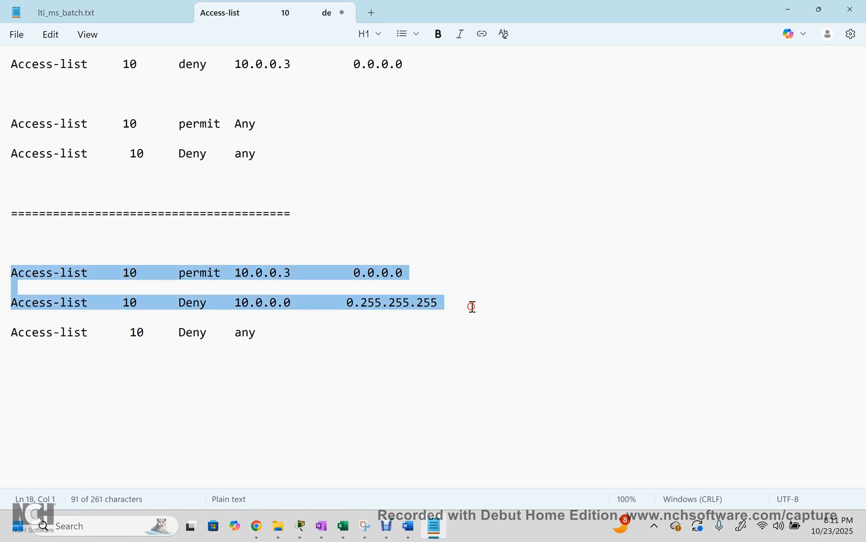
left_click(242, 270)
left_click_drag(242, 271, 294, 278)
left_click_drag(242, 303, 350, 313)
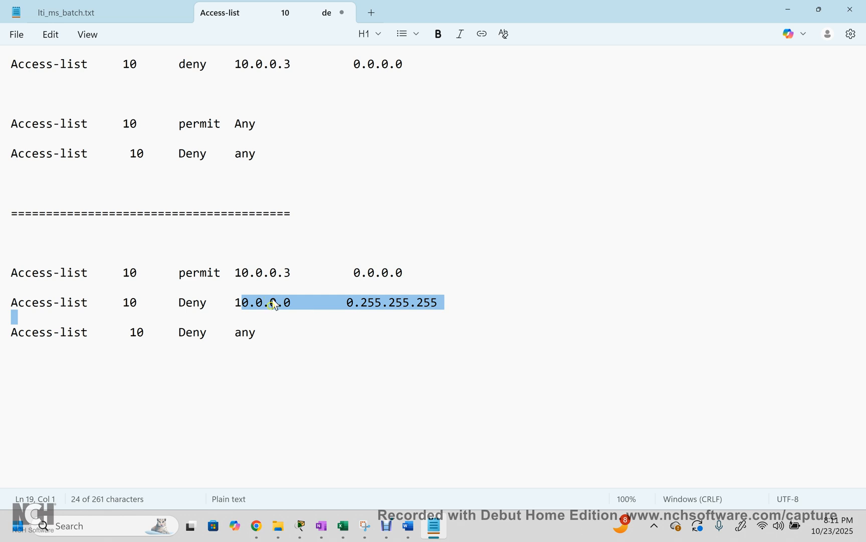
left_click_drag(236, 302, 290, 302)
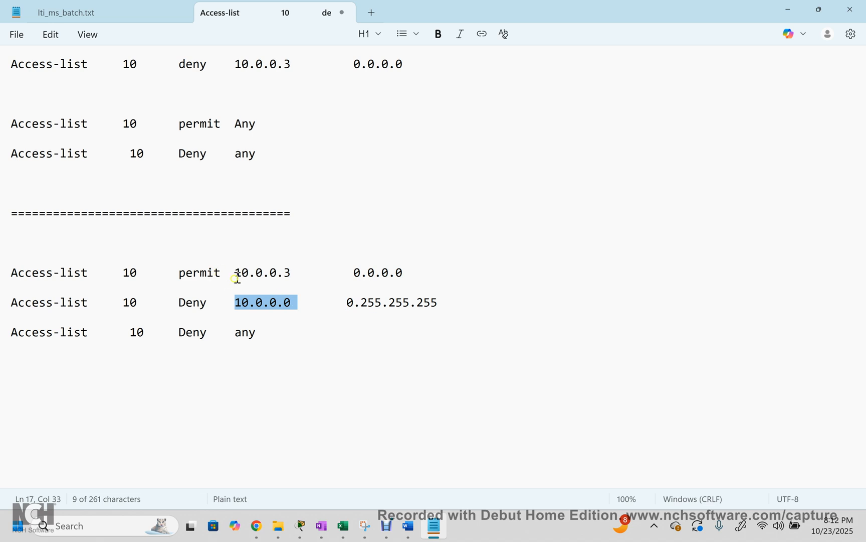
left_click_drag(18, 273, 446, 303)
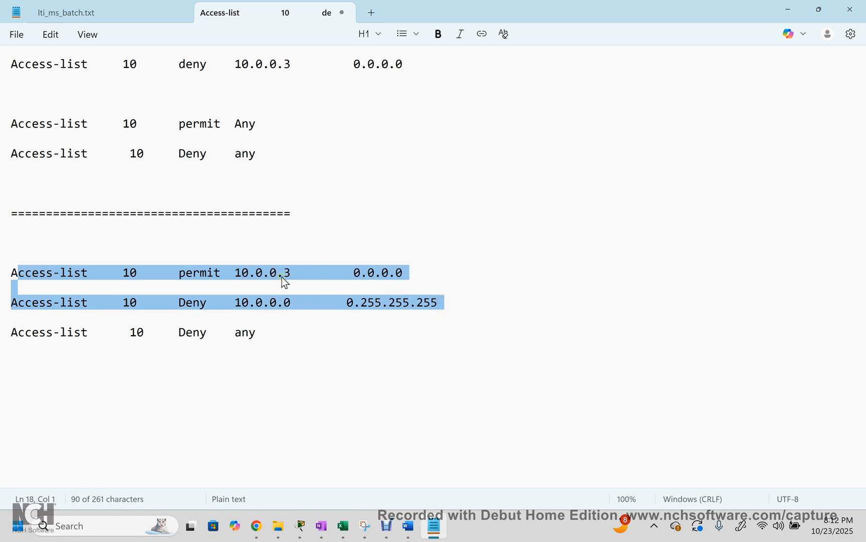
left_click(404, 272)
left_click_drag(404, 272, 13, 271)
left_click_drag(451, 303, 15, 302)
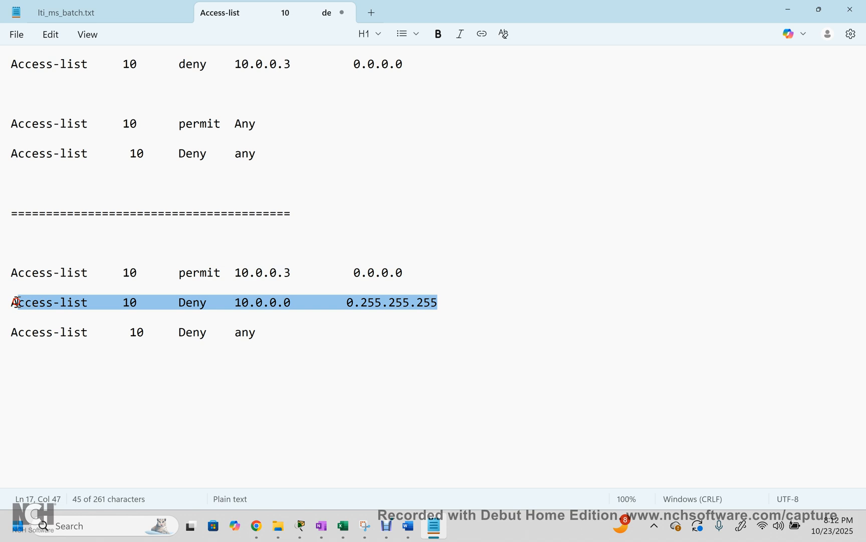
left_click(192, 302)
triple_click(2, 276)
left_click(209, 274)
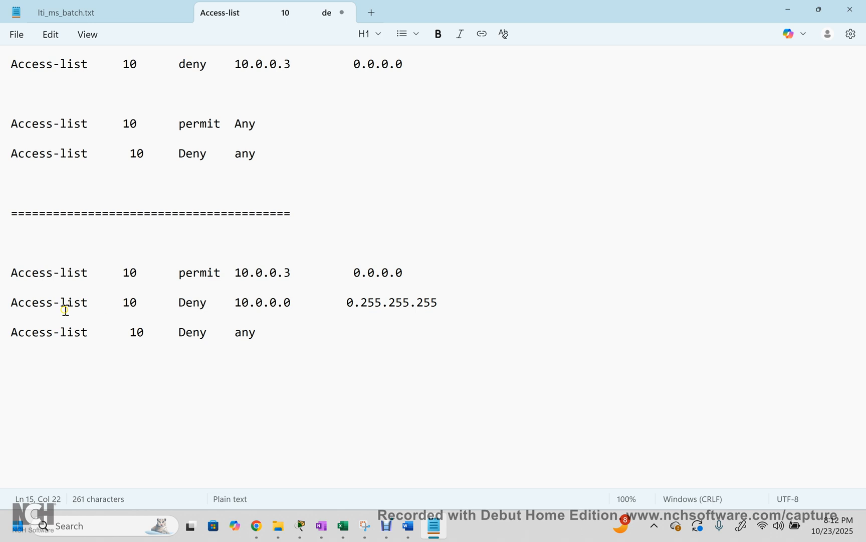
left_click_drag(178, 302, 306, 304)
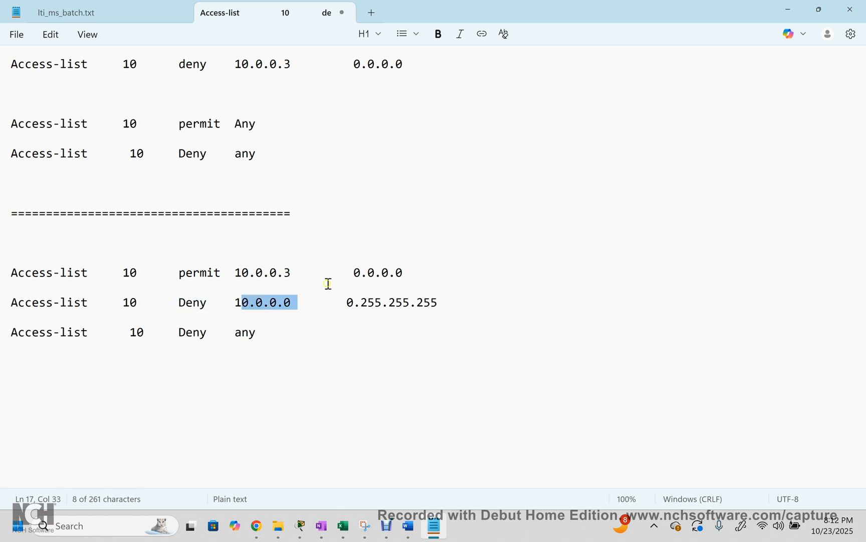
- Compare the Deny 10.0.0.0 and Deny any rules with the 10.0.0.0 network, Router11 and the 12.0.0.0 network in Packet Tracer
key("alt+Tab")
left_click(136, 364)
left_click_drag(196, 316, 12, 251)
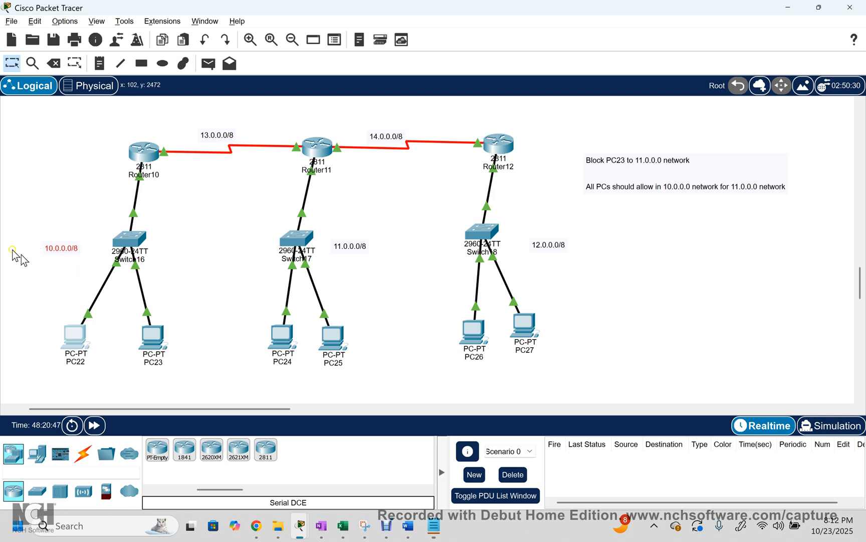
key("alt+Tab")
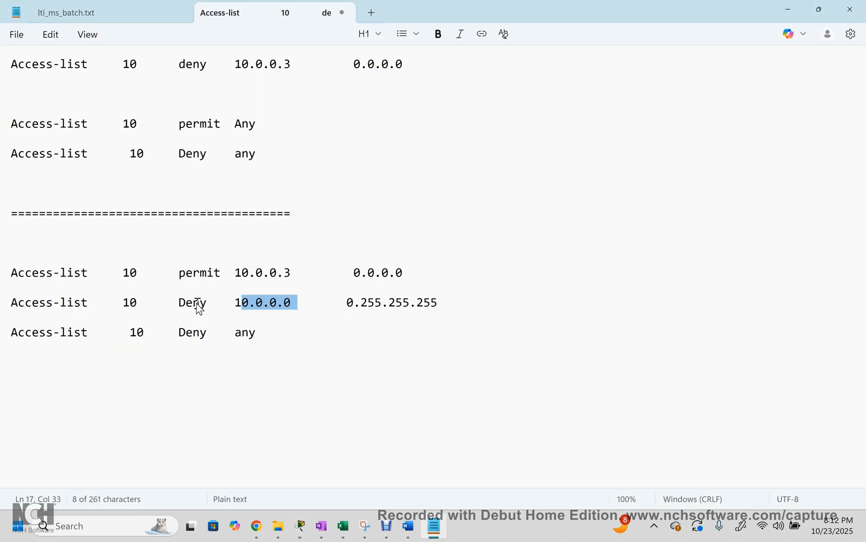
left_click(279, 335)
left_click_drag(254, 335, 38, 341)
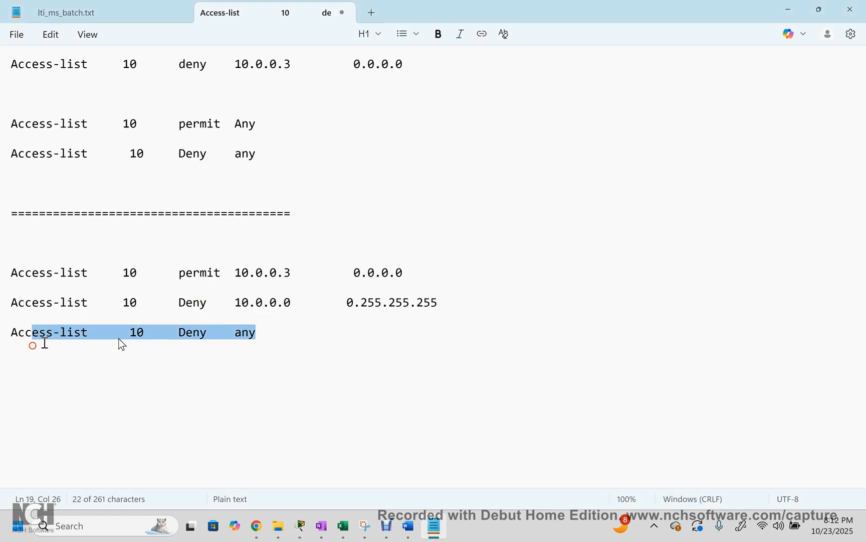
key("alt+Tab")
left_click_drag(287, 166, 335, 189)
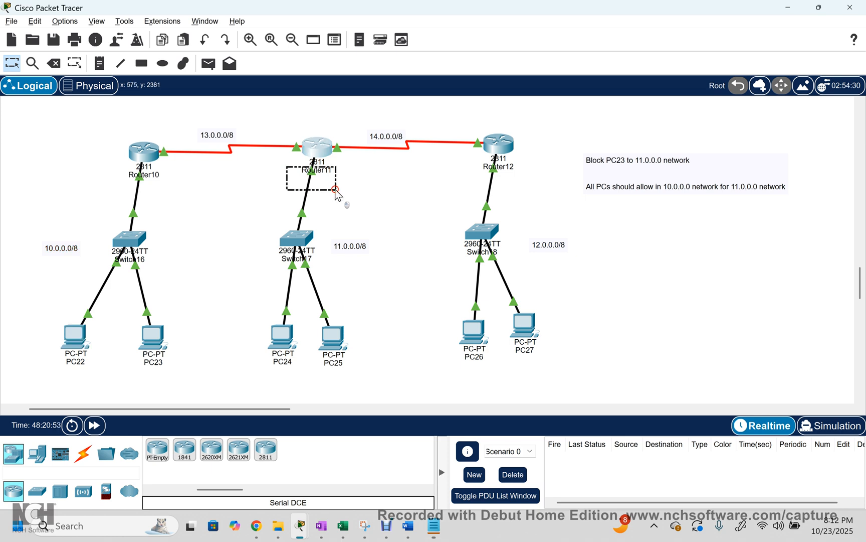
left_click_drag(335, 189, 336, 191)
left_click_drag(443, 189, 579, 333)
left_click_drag(429, 209, 555, 359)
left_click_drag(393, 208, 466, 264)
- In Notepad, insert the line "Access-list 10 Permit any" between the Deny 10.0.0.0 and Deny any rules
key("alt+Tab")
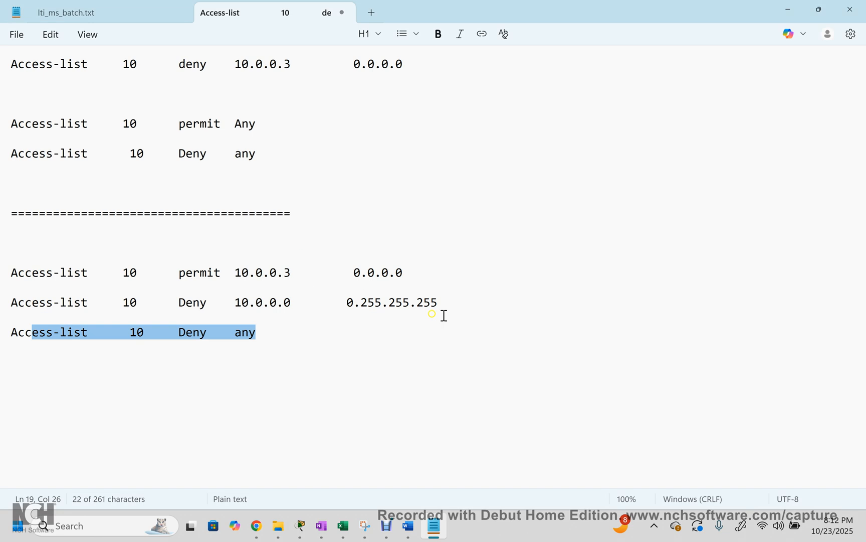
left_click(454, 301)
key("Return")
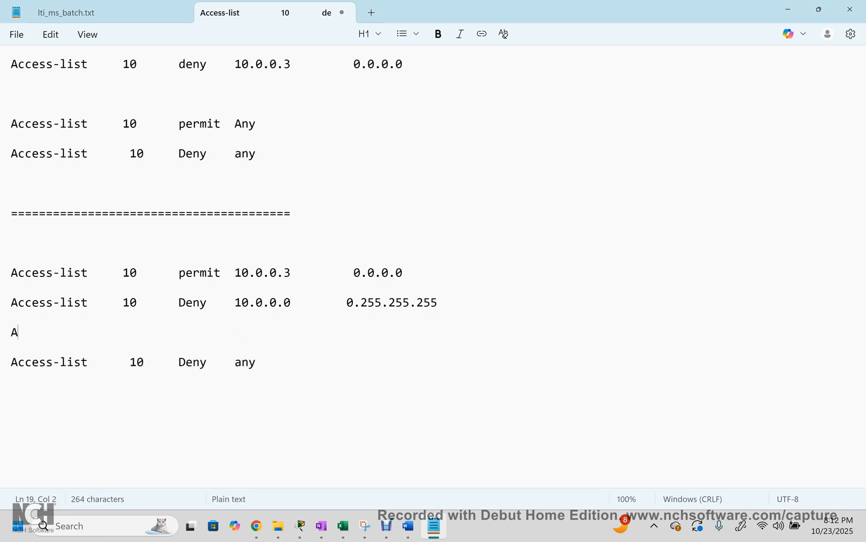
type("Access-list")
key("Tab")
type("10")
key("Tab")
type("Permit")
key("Tab")
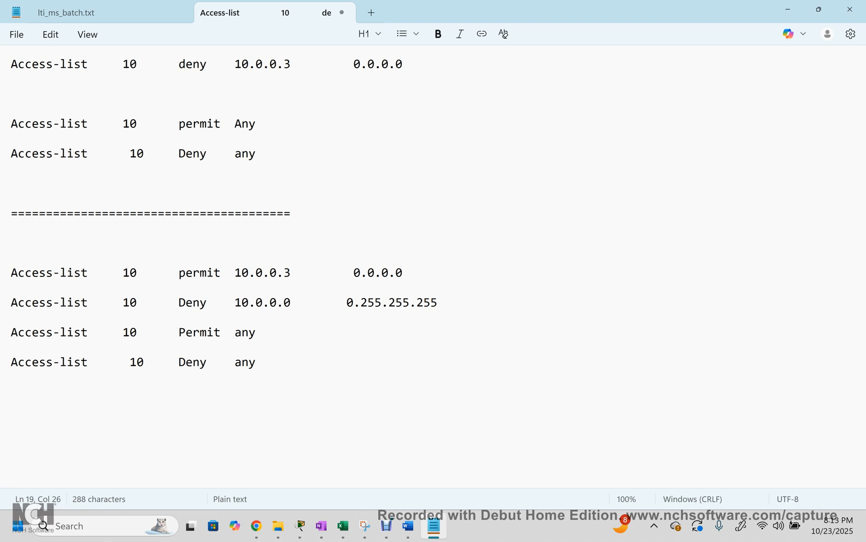
- Replace the address and wildcard mask in the permit 10.0.0.3 rule with "Host 10.0.0.3"
left_click_drag(266, 362, 2, 264)
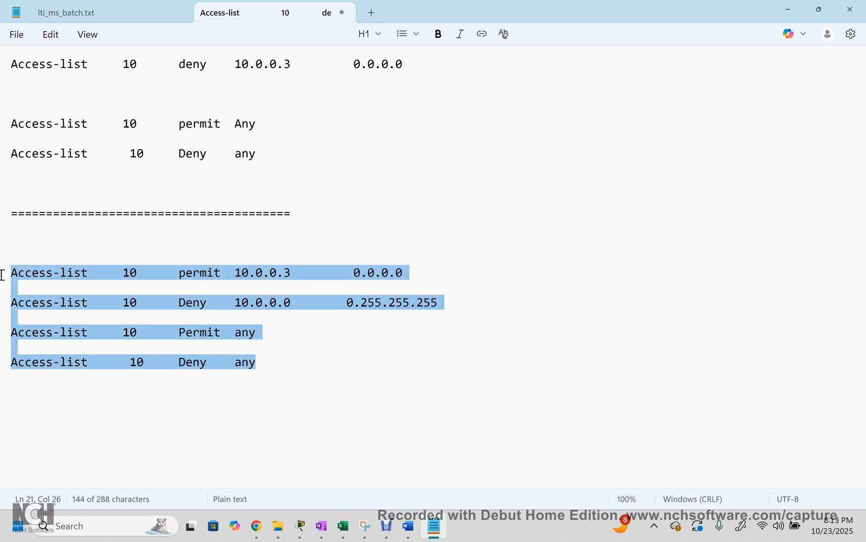
left_click_drag(270, 369, 2, 368)
left_click_drag(261, 344, 10, 279)
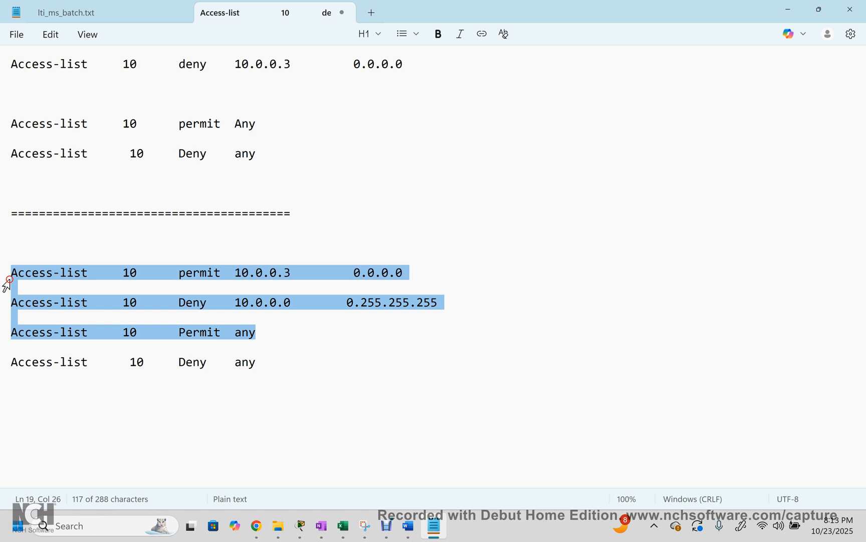
left_click(236, 272)
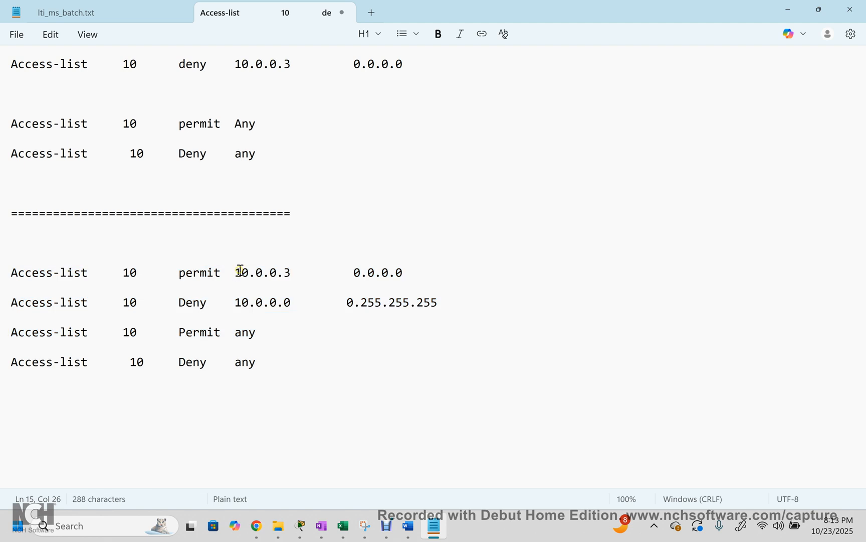
left_click_drag(238, 307, 435, 304)
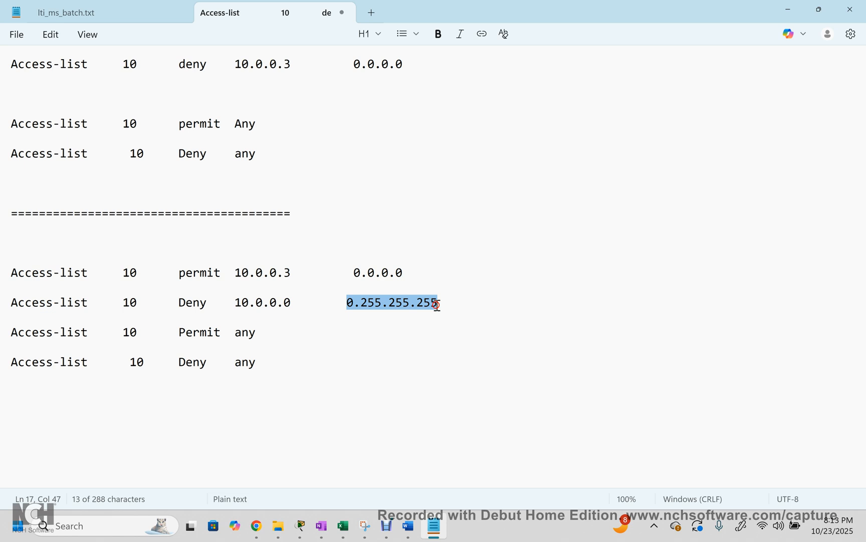
left_click_drag(404, 276, 238, 268)
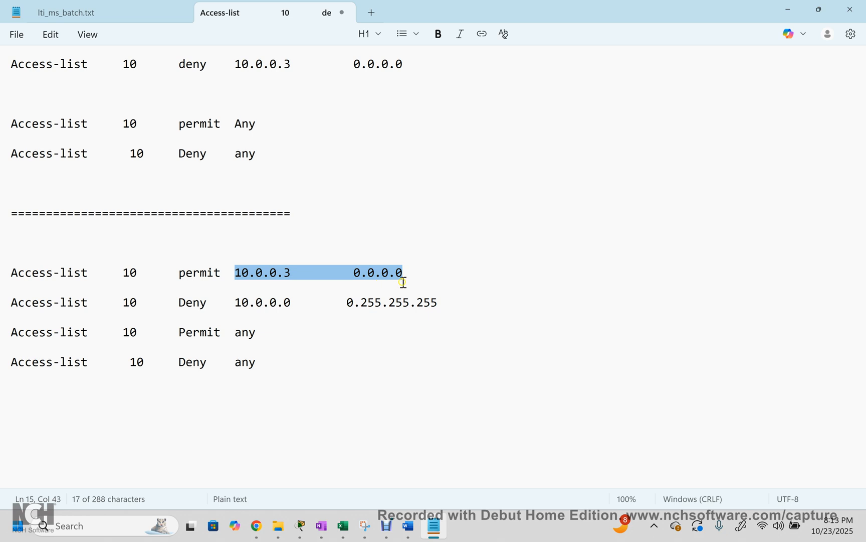
key("BackSpace")
type("Host")
key("Tab")
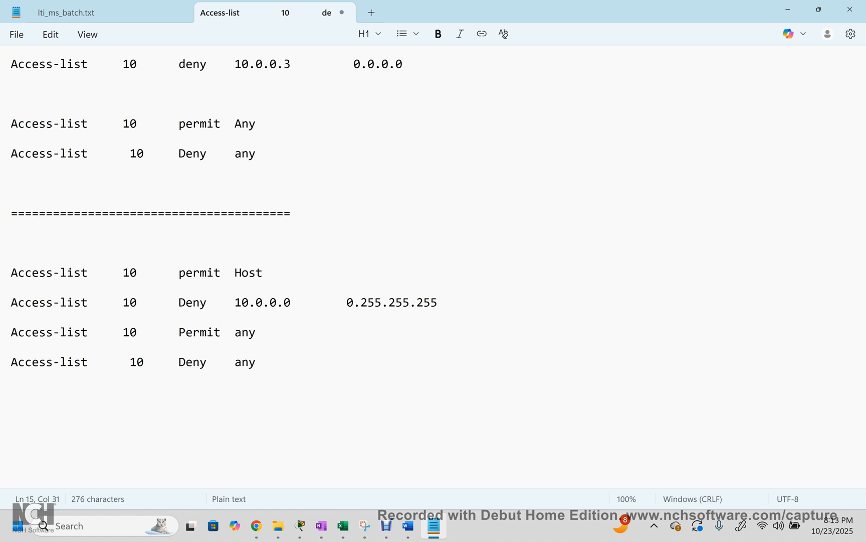
type("10.0.0.3")
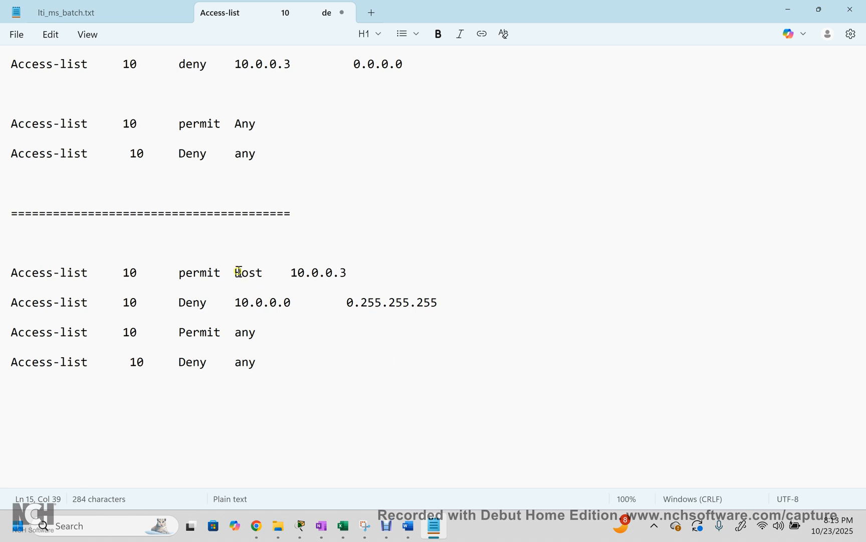
- Review the permit Host 10.0.0.3 rule against the earlier 10.0.0.3 wildcard-mask form and the other drafted access-list 10 rules
left_click_drag(235, 272, 345, 274)
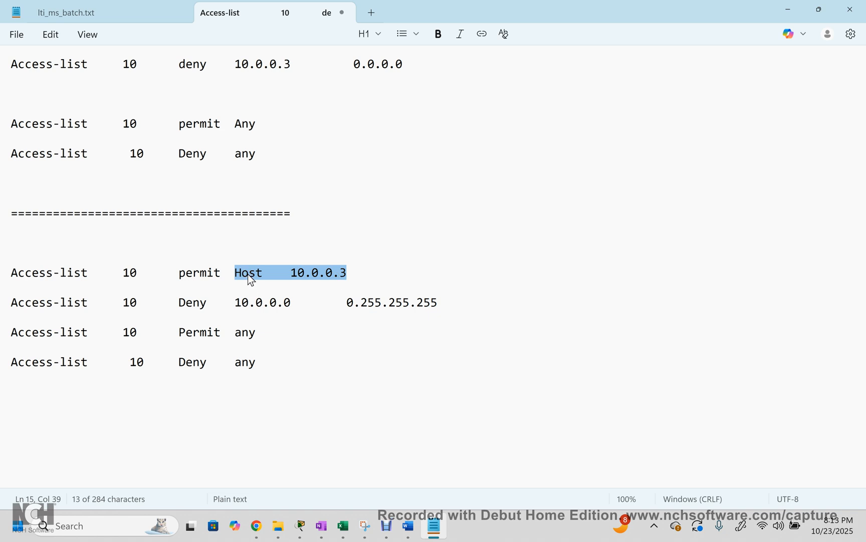
left_click_drag(286, 275, 345, 273)
left_click(354, 274)
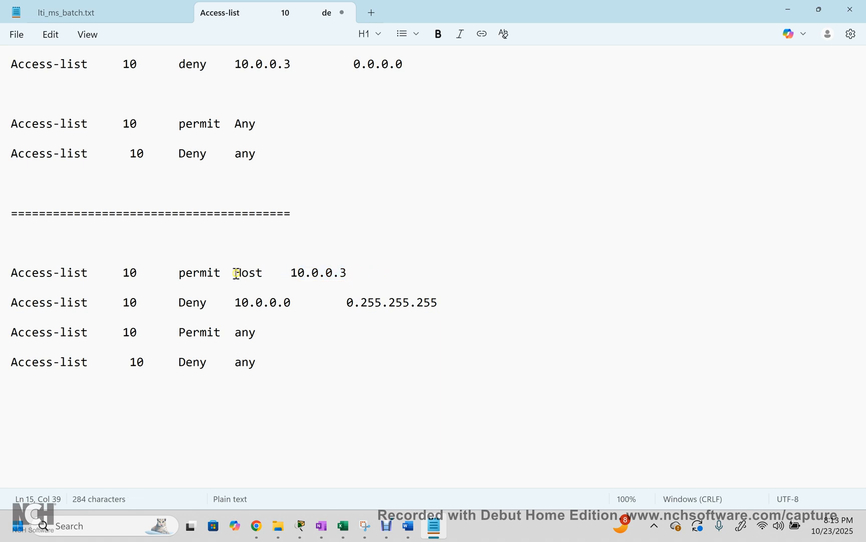
left_click_drag(234, 274, 351, 275)
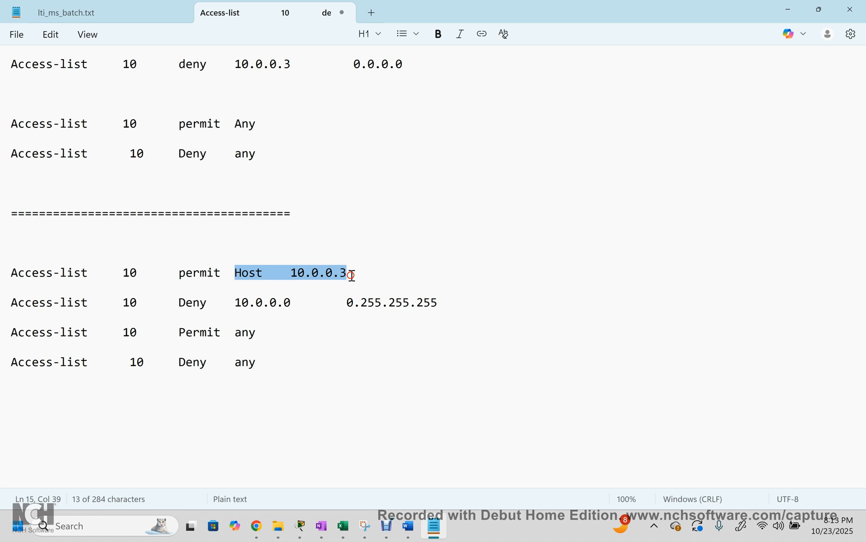
left_click_drag(263, 371, 1, 276)
left_click_drag(235, 66, 385, 73)
left_click_drag(354, 272, 14, 265)
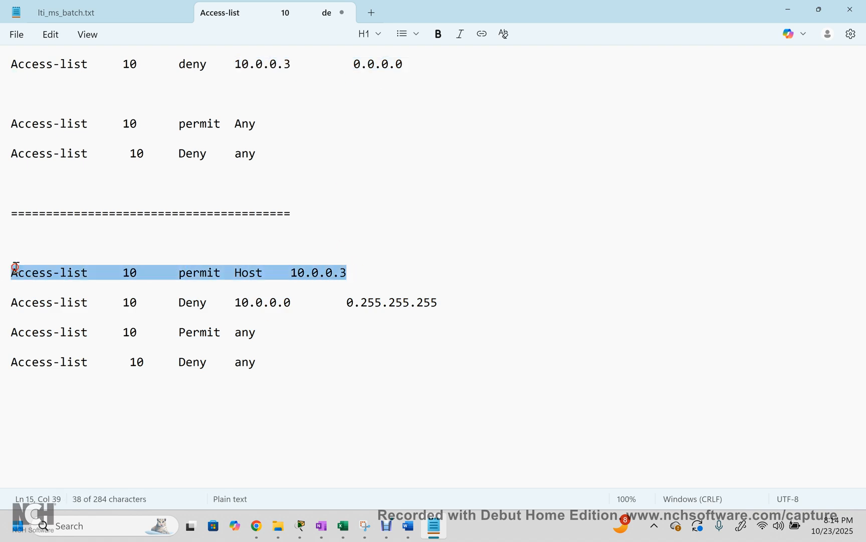
left_click_drag(256, 332, 9, 268)
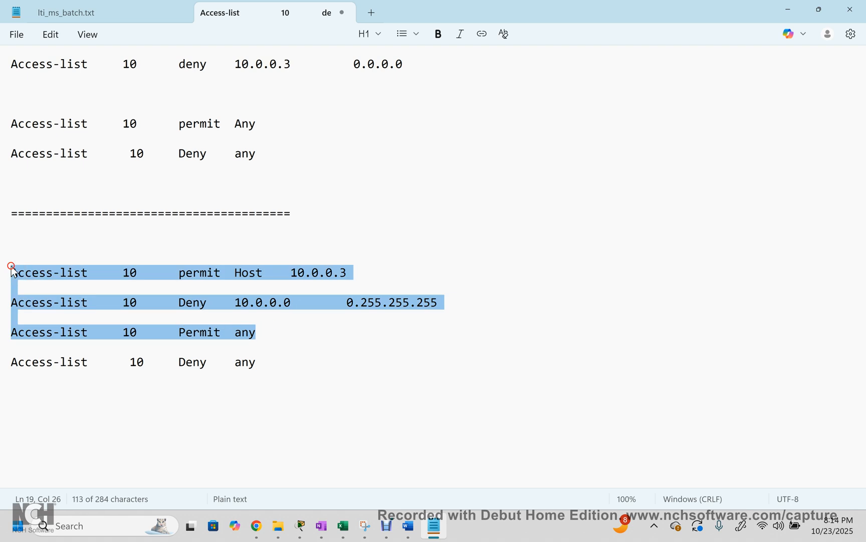
- In Packet Tracer, open Router11's command line, enter global configuration mode and start an access-list 10 command
key("alt+Tab")
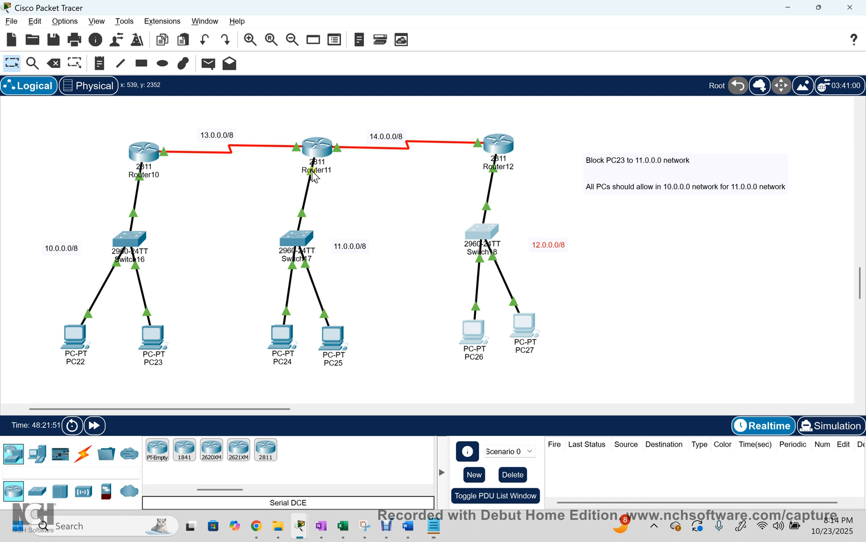
left_click(317, 151)
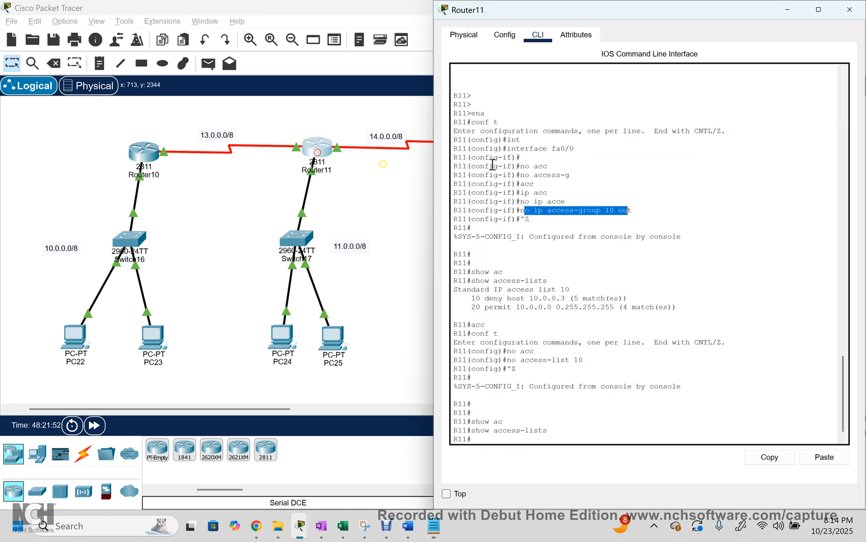
left_click(641, 326)
key("Return")
key("Return")
key("Return")
type("conf t")
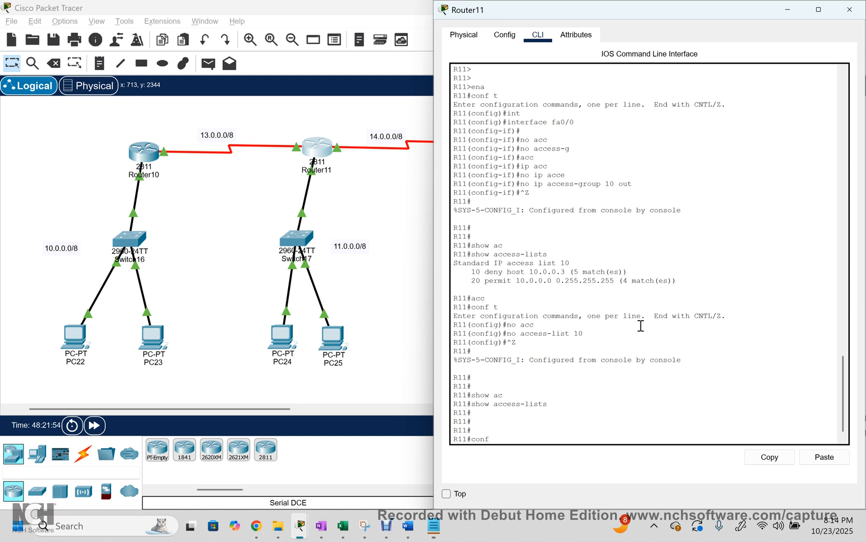
key("Return")
type("acc")
key("Tab")
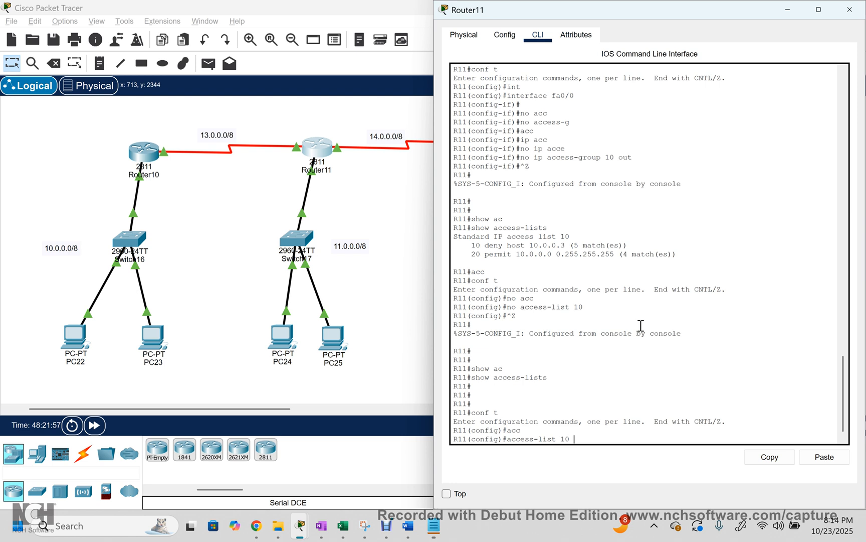
- Place the Notepad rule draft beside Router11's command line and mark the permit Host 10.0.0.3 rule as reference
key("alt+Tab")
key("alt+Tab")
key("alt+Tab")
key("alt+Tab")
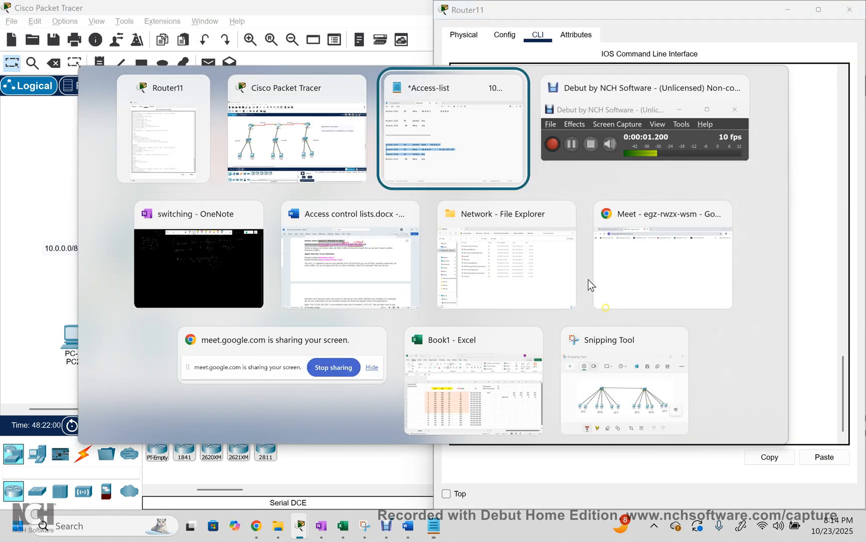
left_click_drag(604, 19, 0, 214)
left_click(633, 356)
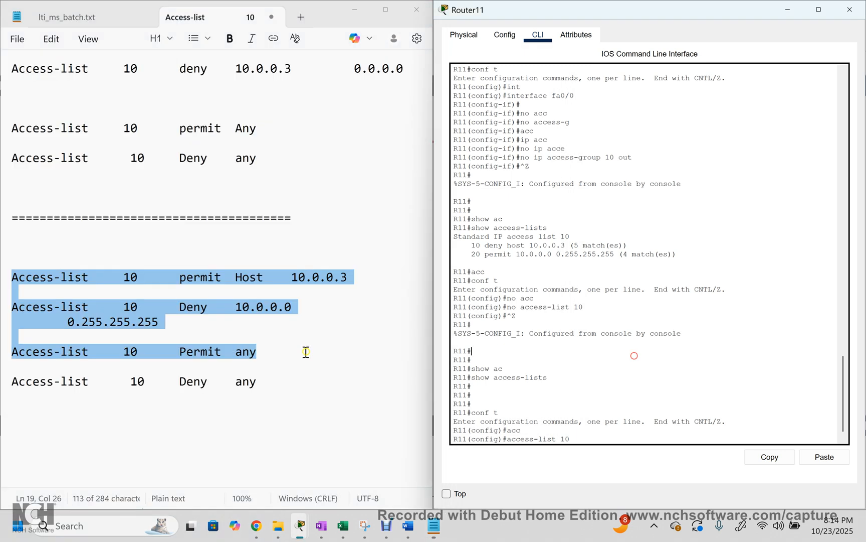
left_click(287, 337)
left_click_drag(12, 276, 326, 276)
left_click(685, 427)
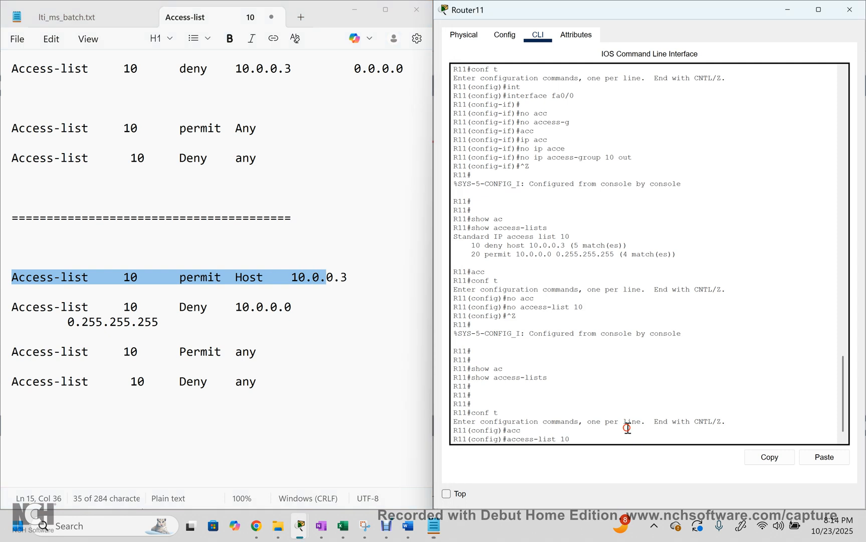
- Add the permit keyword to the access-list 10 command and examine the source address options in the command help
type("per")
key("Tab")
type("?")
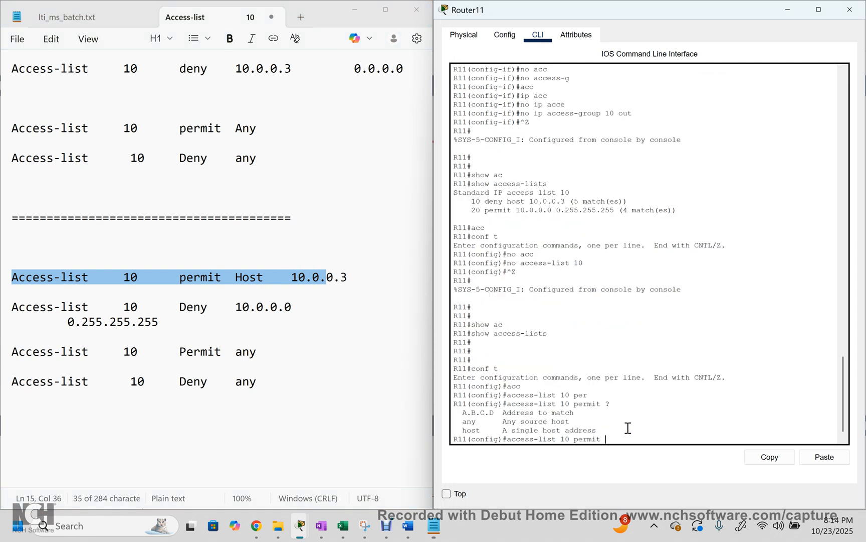
left_click_drag(466, 412, 500, 413)
left_click_drag(573, 415, 525, 406)
left_click_drag(464, 431, 595, 429)
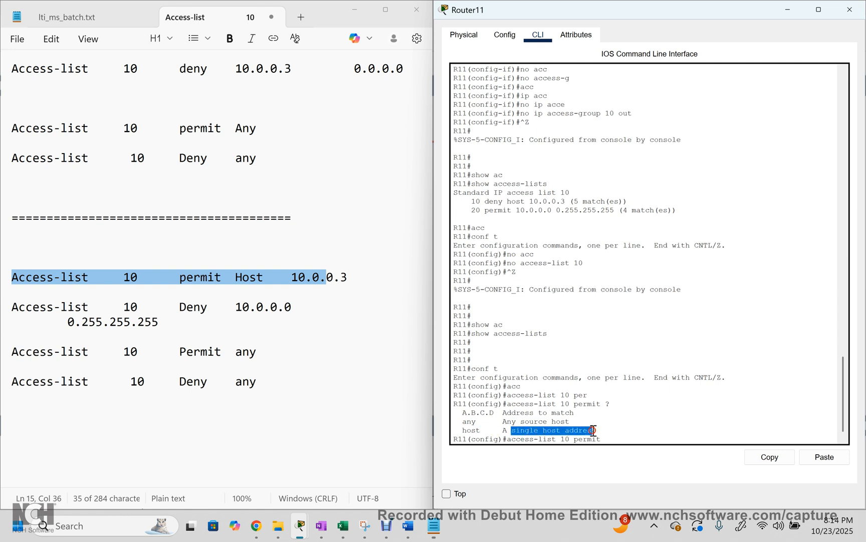
- Complete the access-list 10 permit rule with host 10.0.0.3, checking the command help for the host argument
left_click(621, 436)
type("hos")
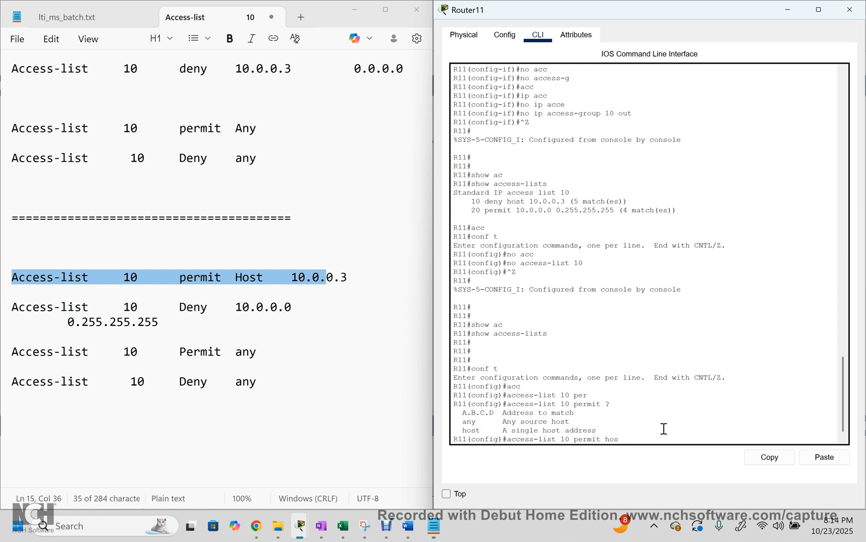
key("Tab")
type("?")
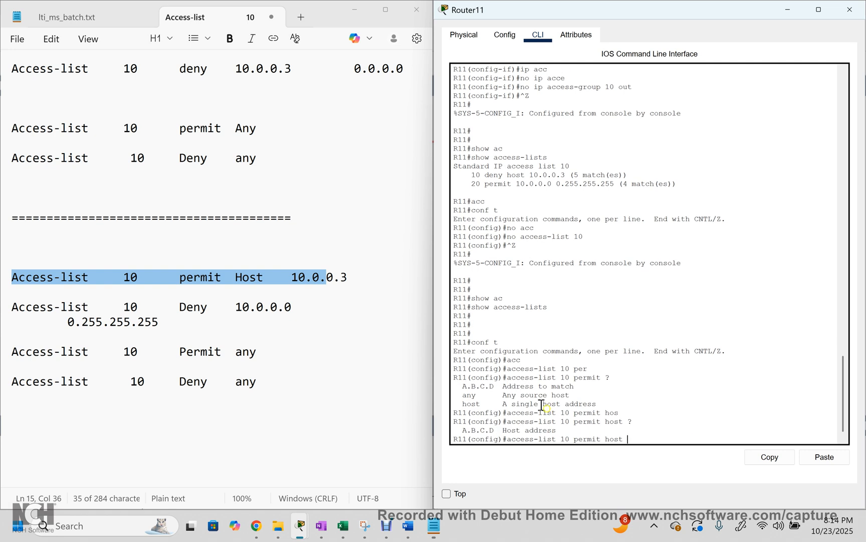
left_click_drag(501, 430, 570, 430)
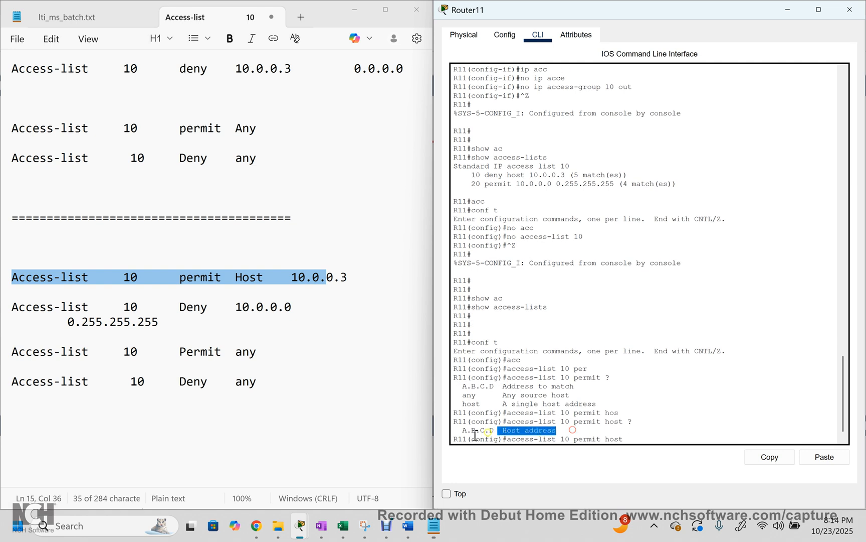
left_click(652, 443)
type("1")
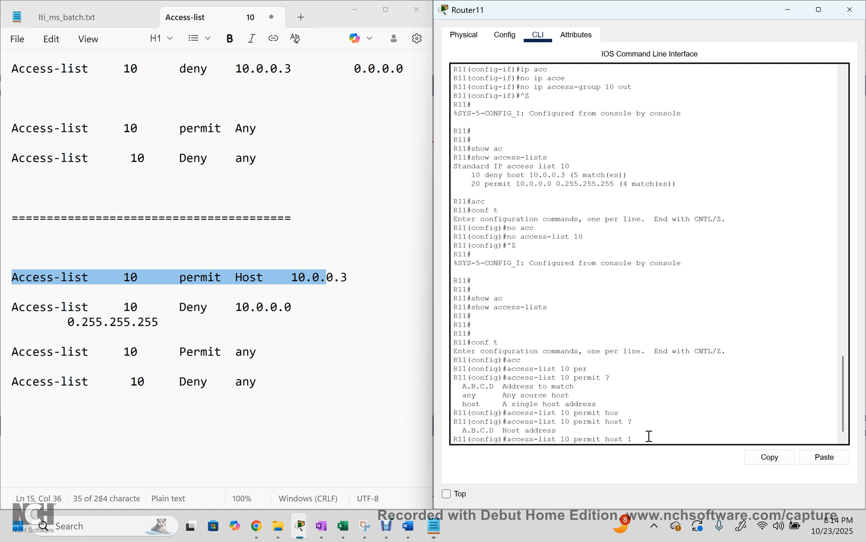
type("0.0.0.3")
left_click(666, 445)
key("Return")
- Add an access-list 10 rule denying 10.0.0.0 with wildcard mask 0.255.255.255, checking the deny options in the command help
left_click(695, 438)
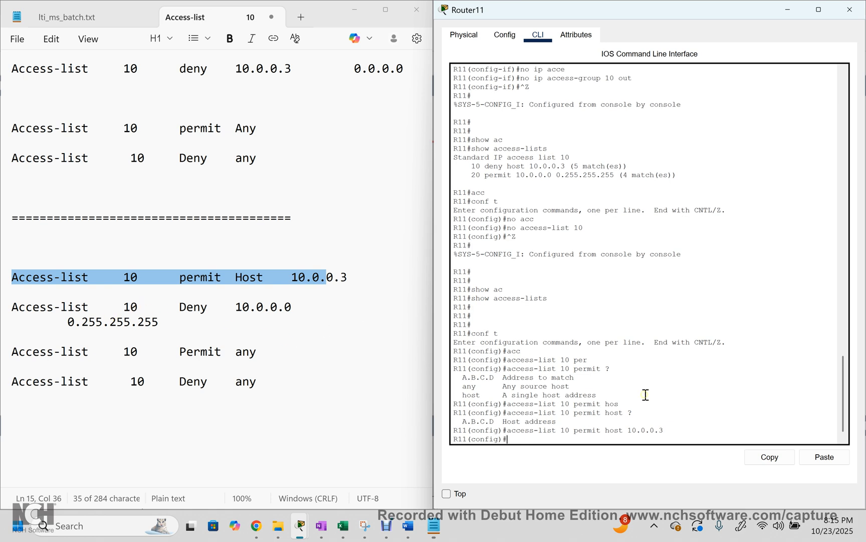
key("Tab")
type("1")
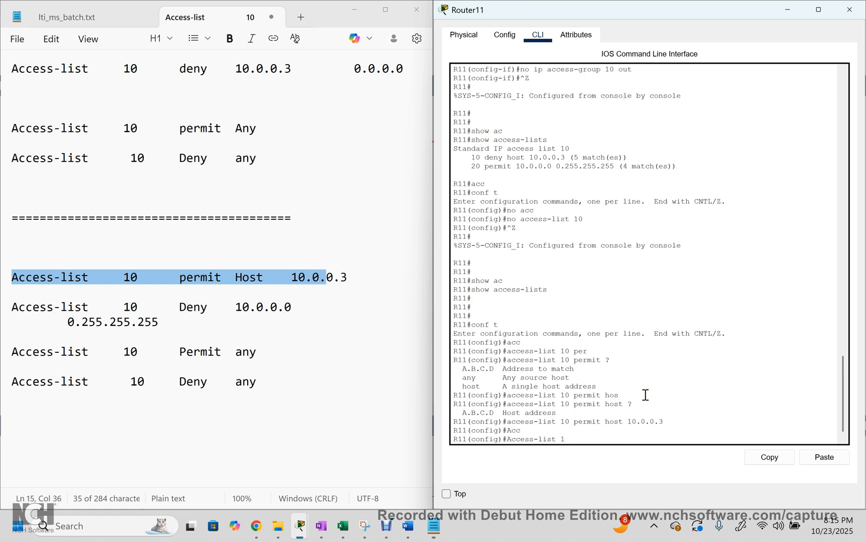
type("- d")
key("Tab")
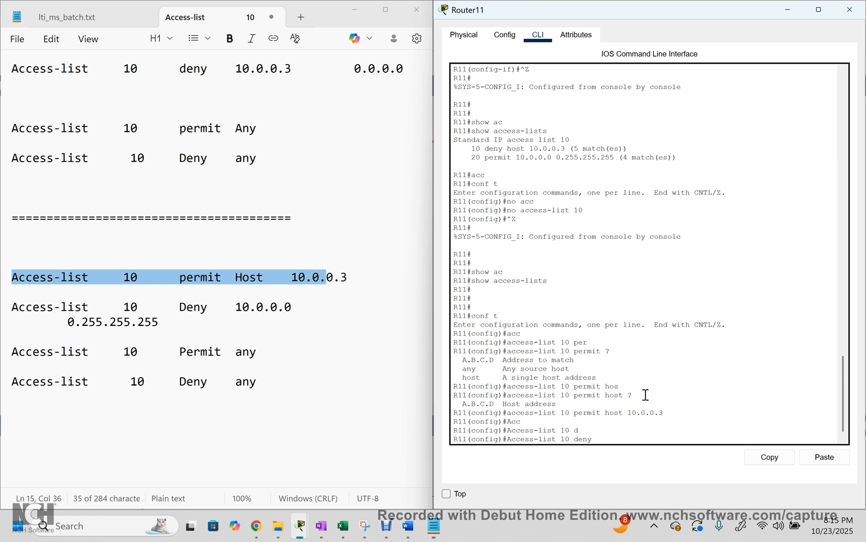
type("?")
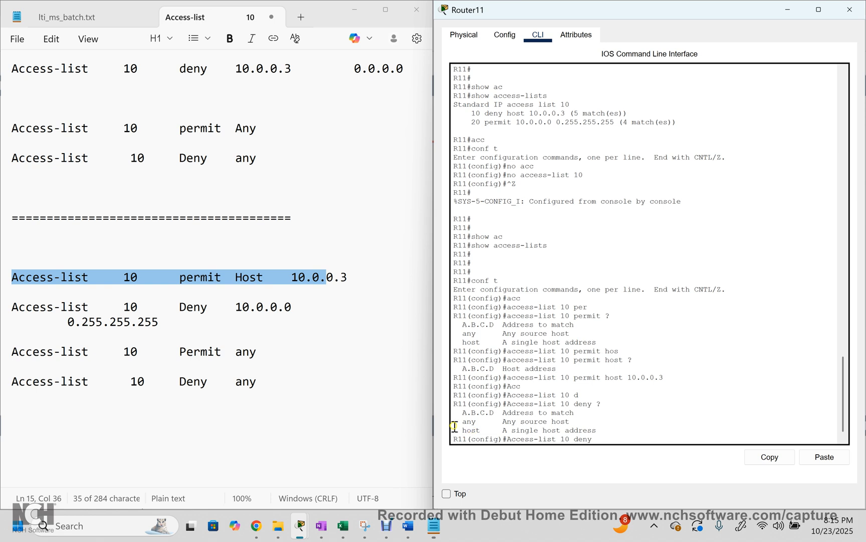
left_click_drag(461, 412, 499, 412)
left_click(619, 437)
type("10.0.0.o0")
type("0.255.255.255")
key("Return")
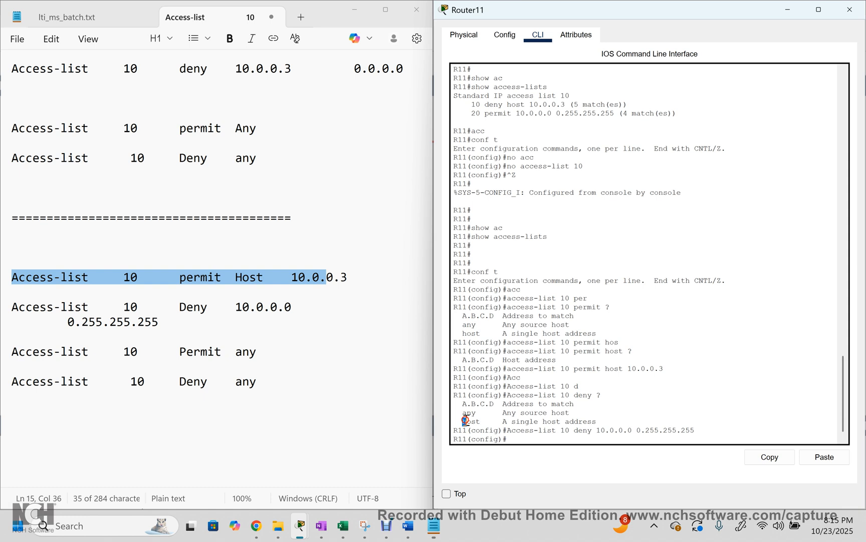
- Add a third access-list 10 rule on Router11 that permits 0.0.0.0 0.0.0.0
left_click_drag(463, 413, 572, 416)
left_click(547, 441)
type("acc")
key("Tab")
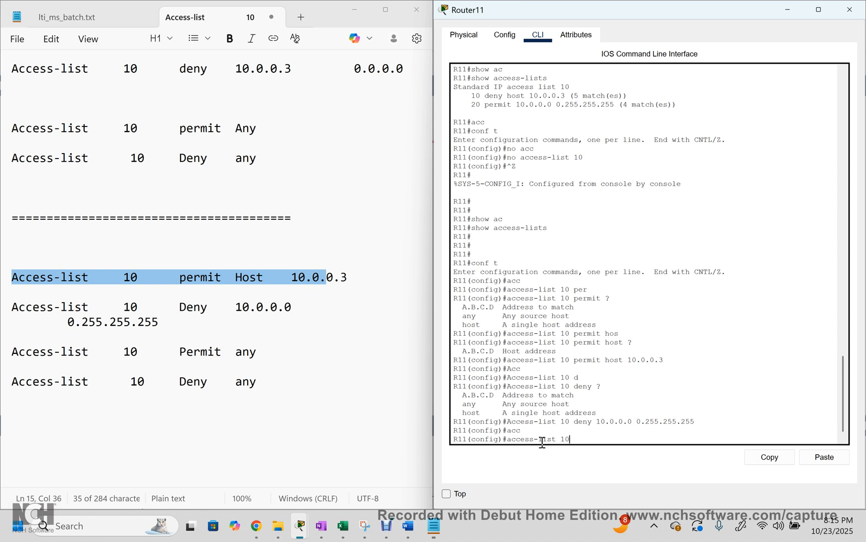
type("10 per")
key("Tab")
type("an")
key("Tab")
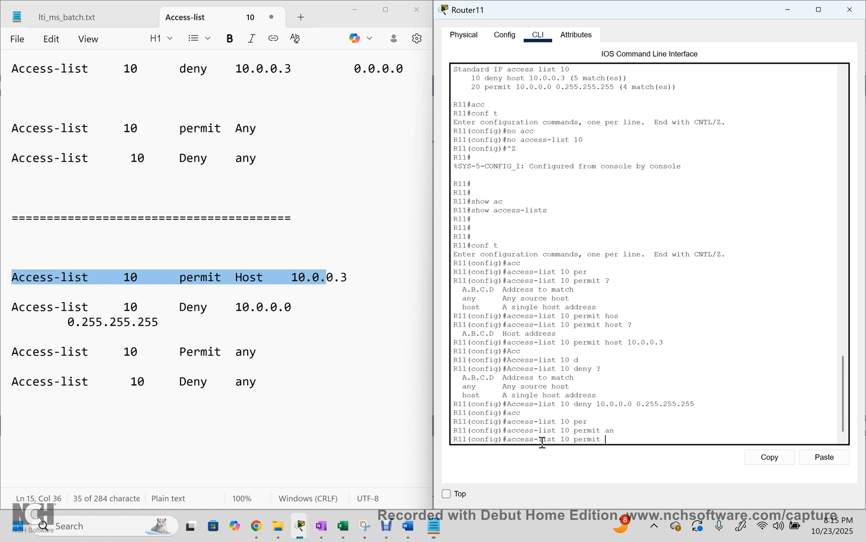
type("0.0.0.0 0.0.0.0")
left_click_drag(611, 439, 677, 439)
key("Return")
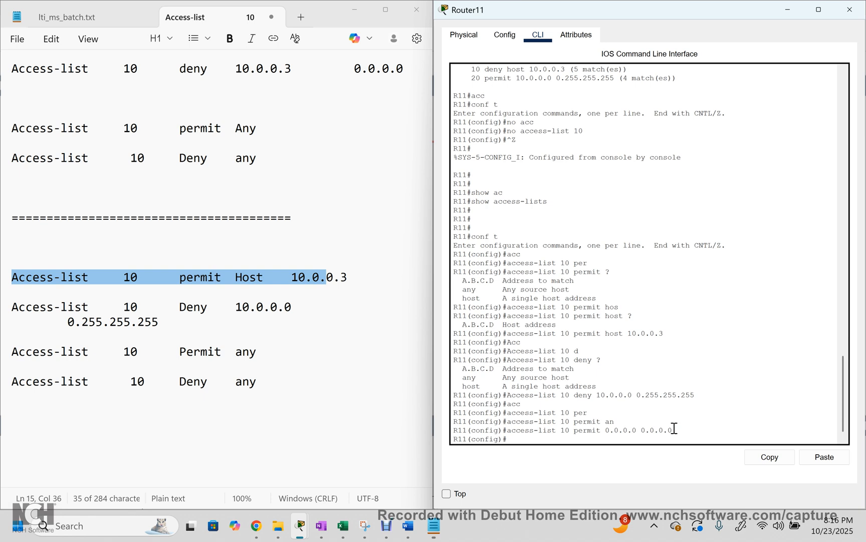
- Leave configuration mode, show Router11's access lists and compare each access-list 10 entry with the Notepad draft
key("ctrl+z")
key("Return")
key("Return")
key("Return")
type("show ac")
key("Tab")
key("Return")
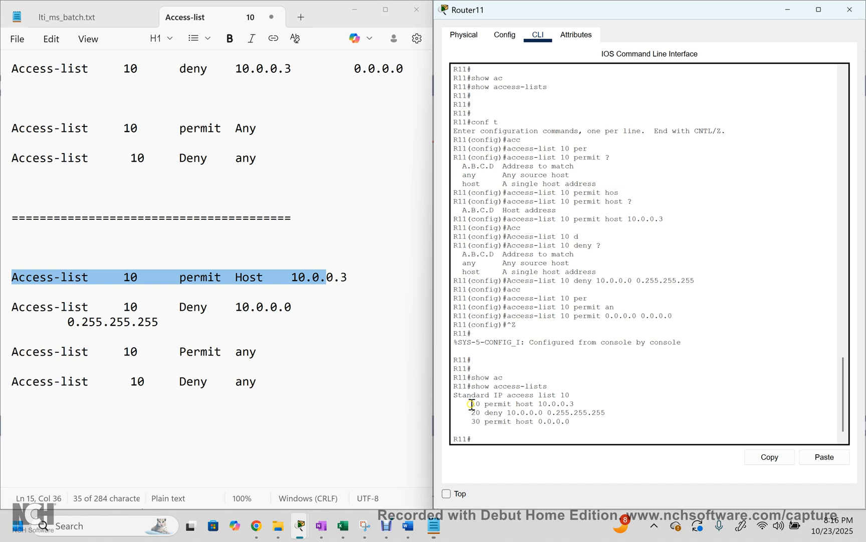
left_click_drag(486, 403, 581, 407)
left_click_drag(488, 415, 599, 412)
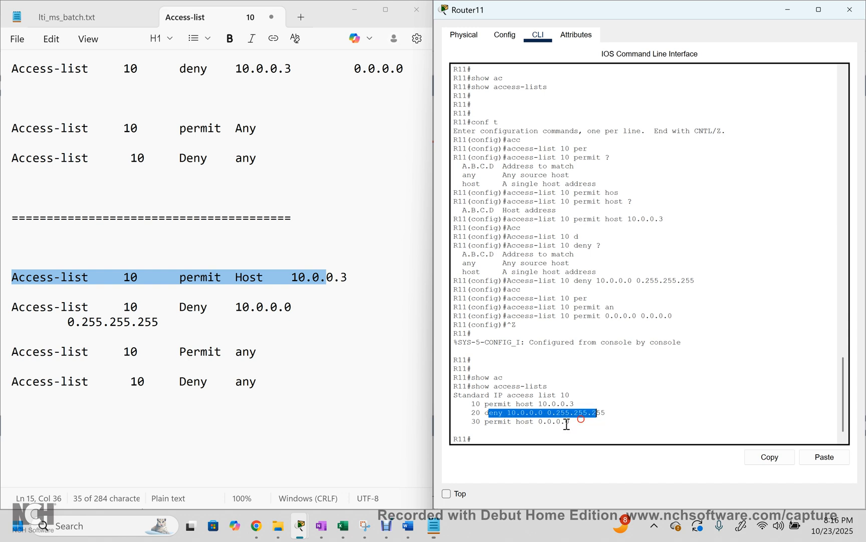
left_click_drag(489, 421, 570, 424)
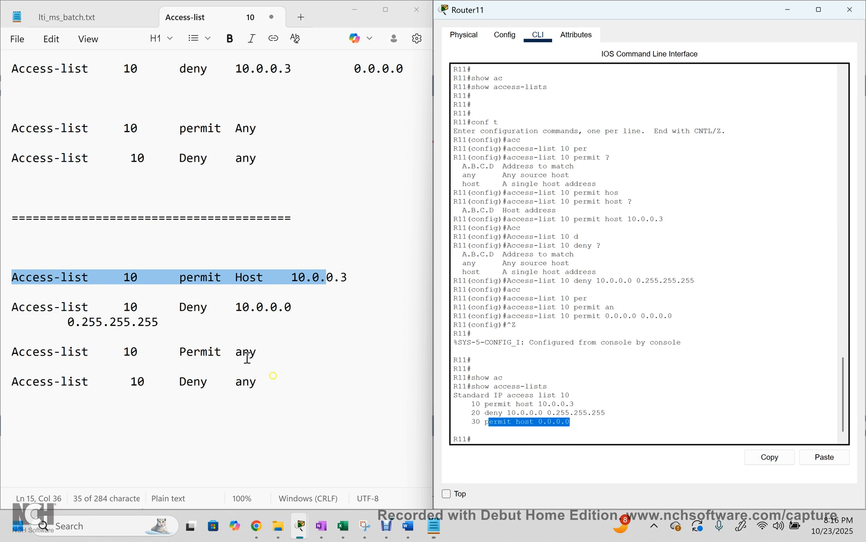
left_click(537, 422)
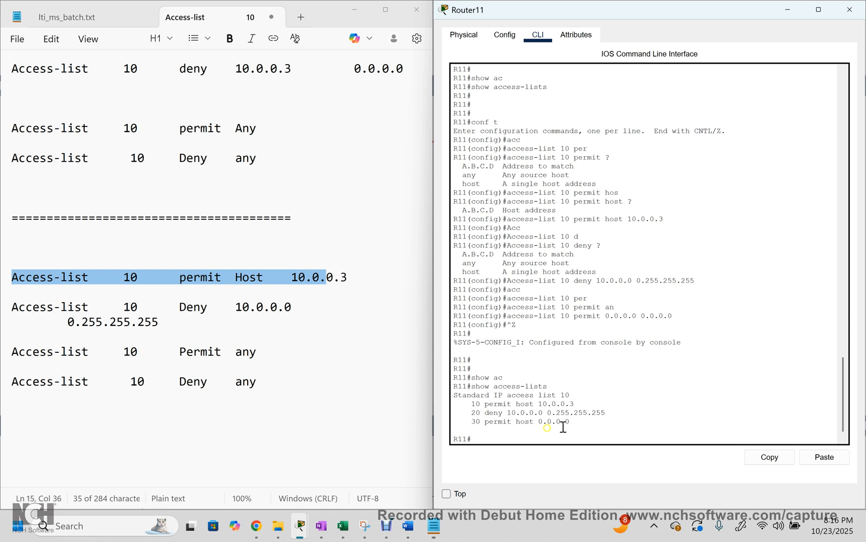
left_click_drag(570, 422, 537, 419)
- Create access-list 11 on Router11 with a permit any rule and leave configuration mode
left_click(539, 430)
type("onf t")
key("Return")
type("acc")
key("Tab")
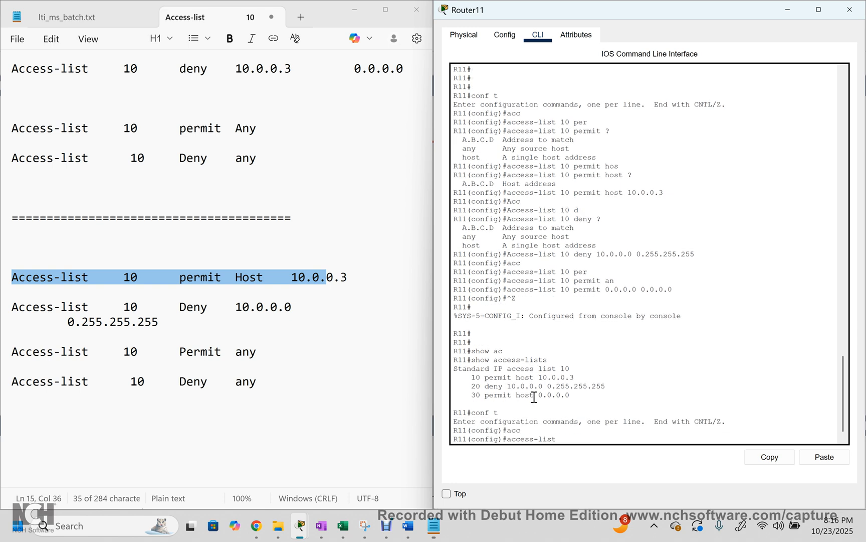
type("11 perm")
key("Tab")
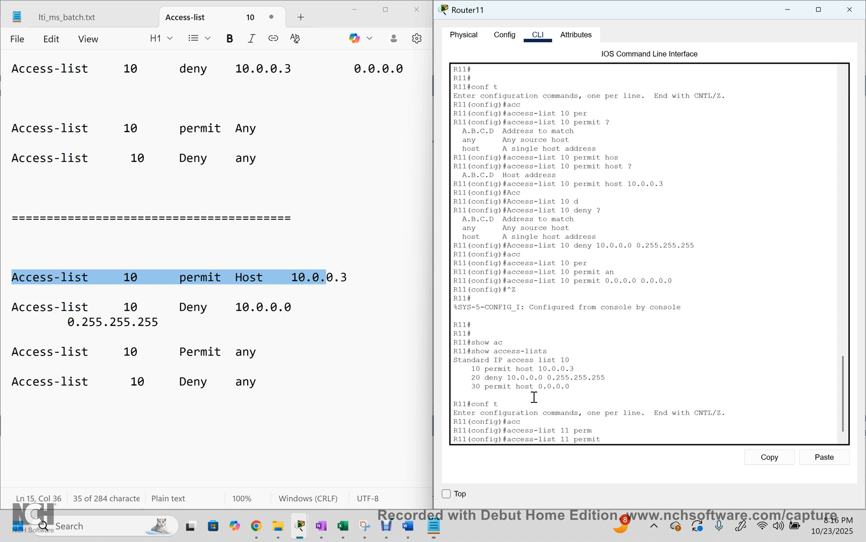
type("ay")
type("n")
key("Tab")
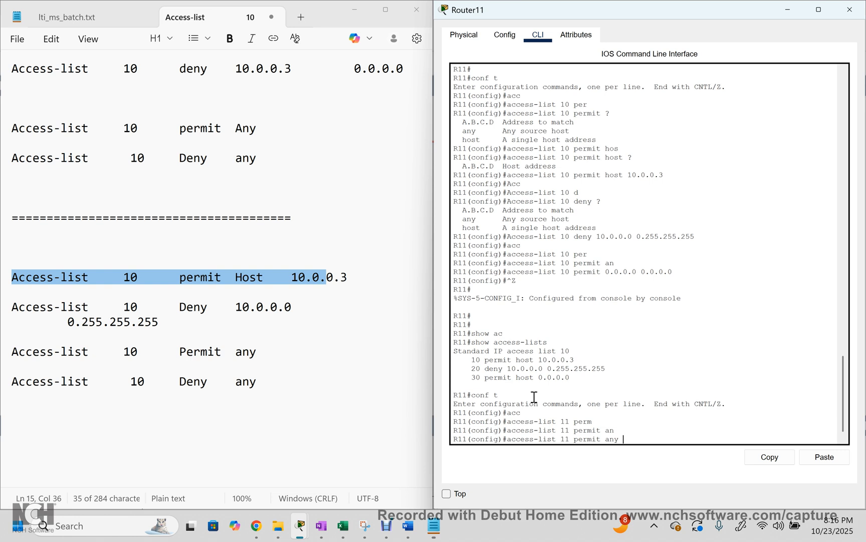
key("Return")
key("ctrl+z")
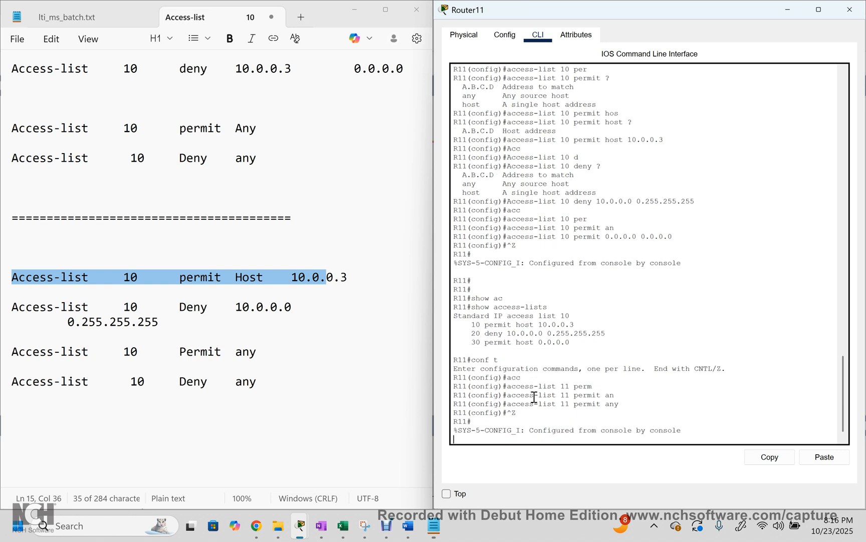
- Show Router11's access lists again to compare the access-list 11 entry with the access-list 10 entries
key("Return")
type("show acc")
key("Tab")
key("Return")
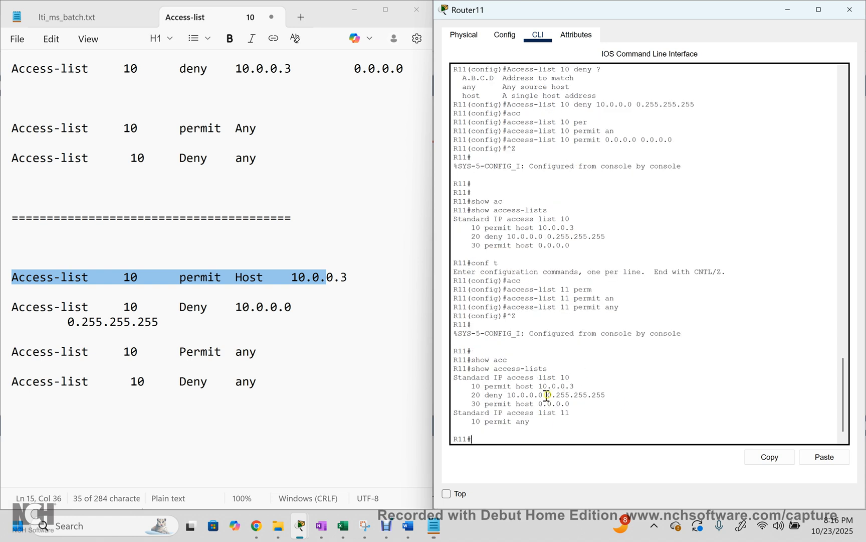
- Compare access-list 11's permit any entry with the permit host 0.0.0.0 entry of access-list 10 in Router11's output
left_click_drag(538, 412, 574, 414)
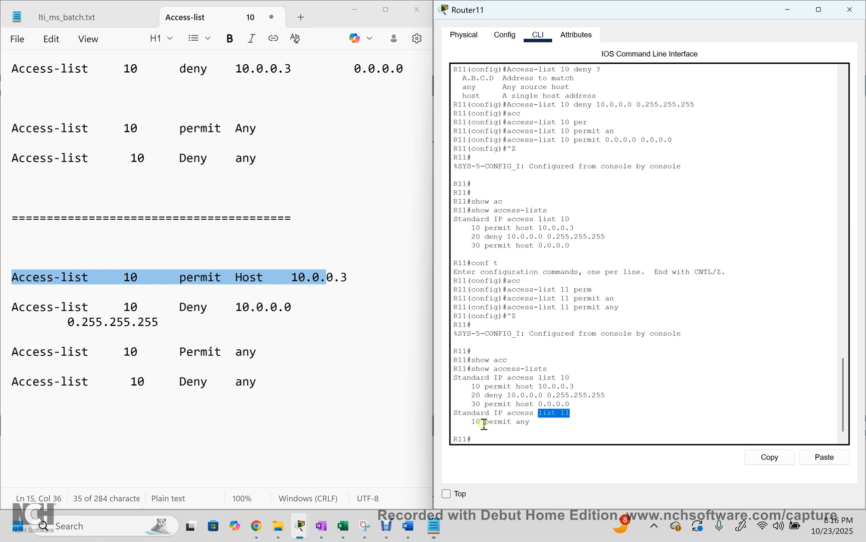
left_click_drag(516, 422, 533, 426)
left_click(489, 404)
left_click_drag(481, 428, 475, 424)
left_click(477, 423)
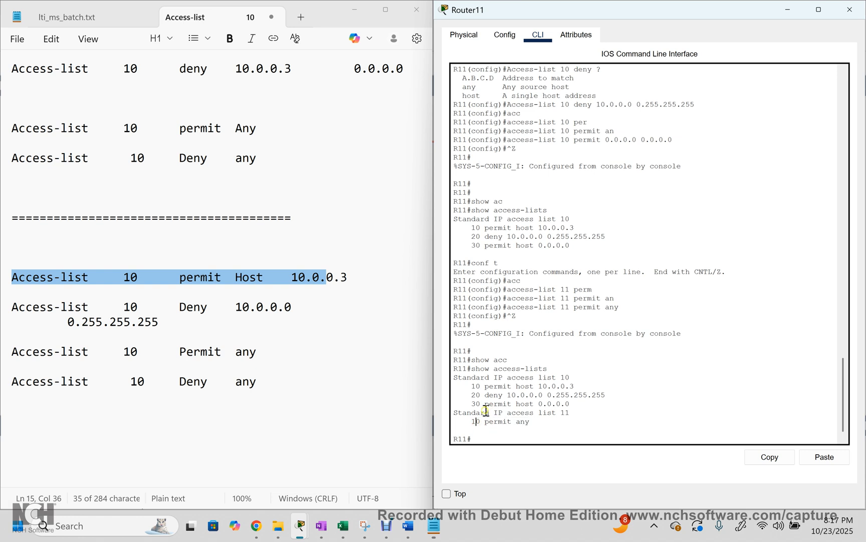
left_click_drag(489, 404, 571, 405)
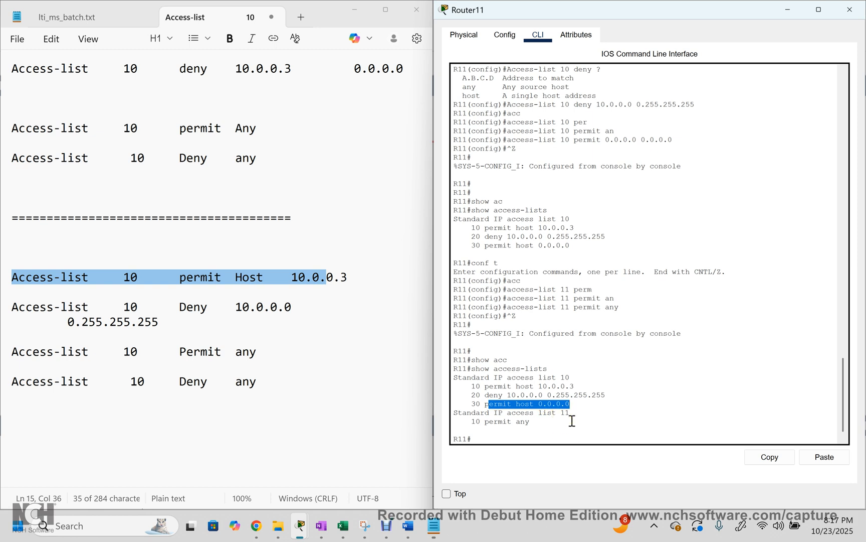
left_click(527, 428)
left_click(549, 419)
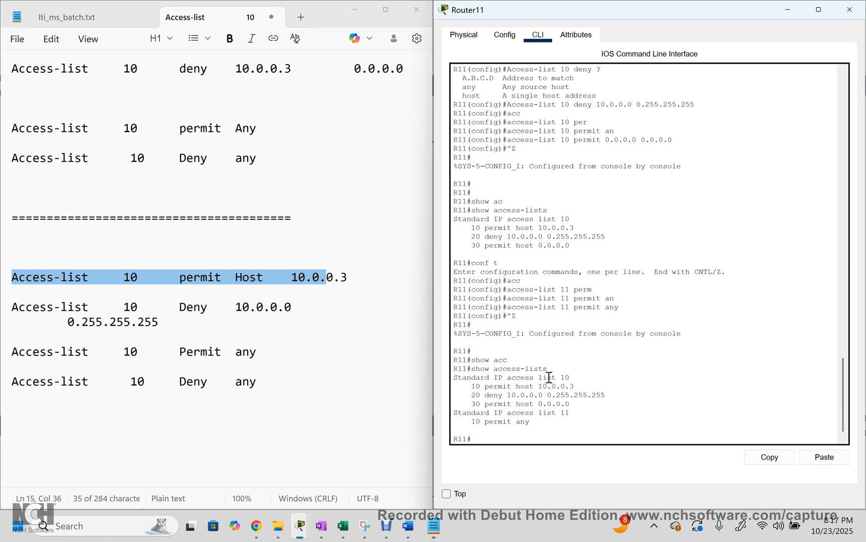
- Apply access-list 10 in the outbound direction on Router11's fa0/0 interface
type("conf t")
key("Return")
type("int")
key("Tab")
type("f")
type("a0/0")
key("Return")
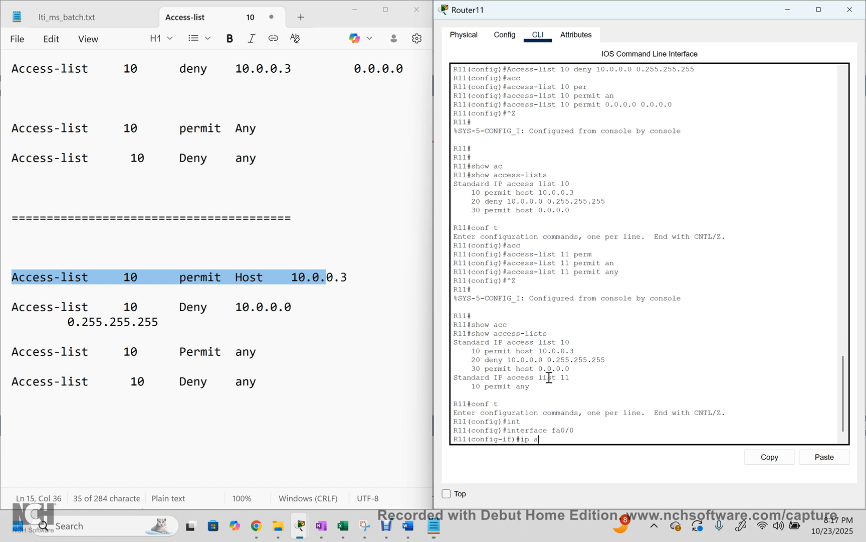
type("ip ac")
key("Tab")
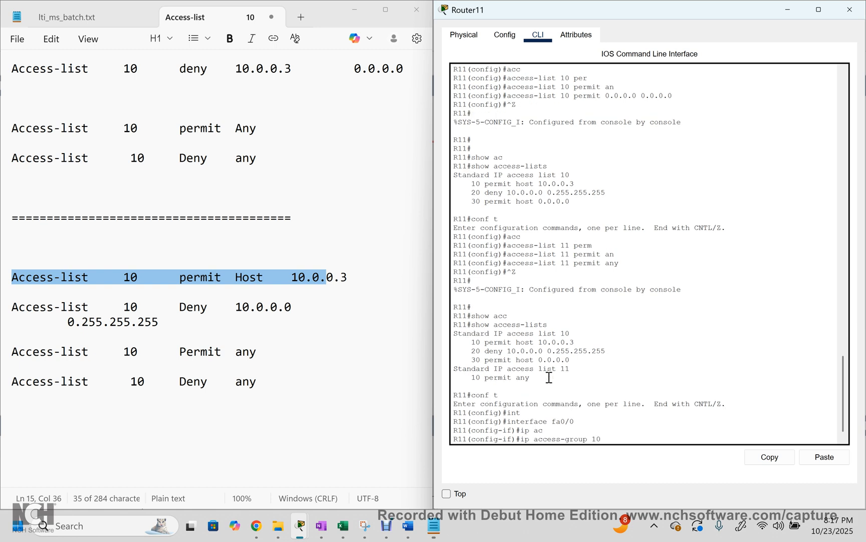
type("10 out")
key("Return")
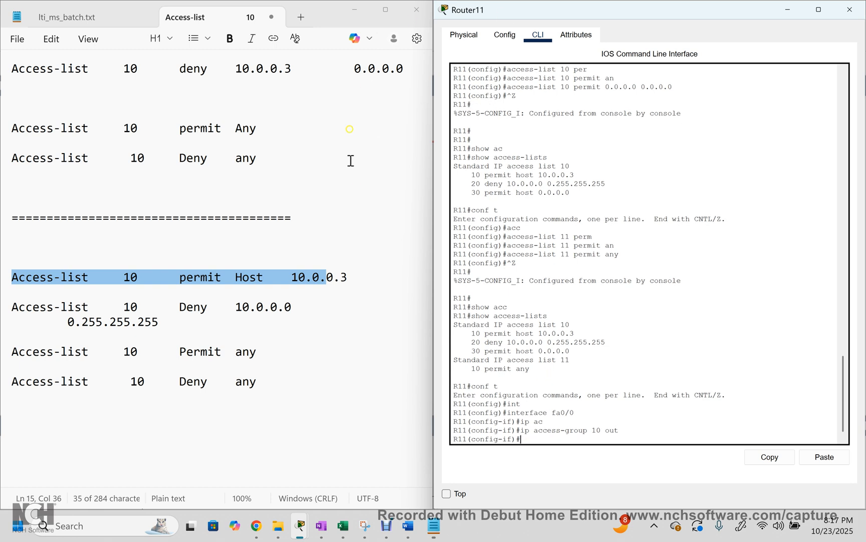
- Return to the network topology and send simple PDUs to PC24 from PC23 and PC22 to test access-list 10
key("alt+Tab")
key("alt+Tab")
key("alt+Tab")
left_click(660, 300)
left_click(208, 63)
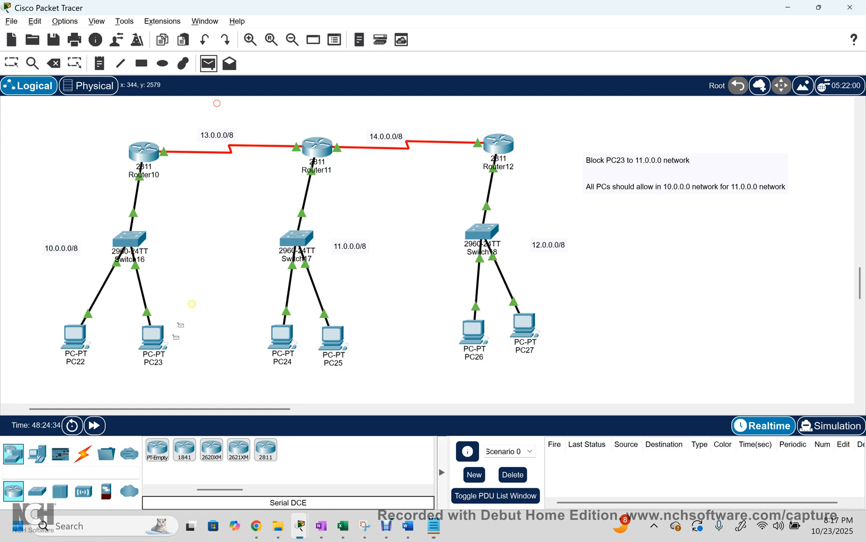
left_click(147, 339)
left_click(285, 341)
left_click(208, 63)
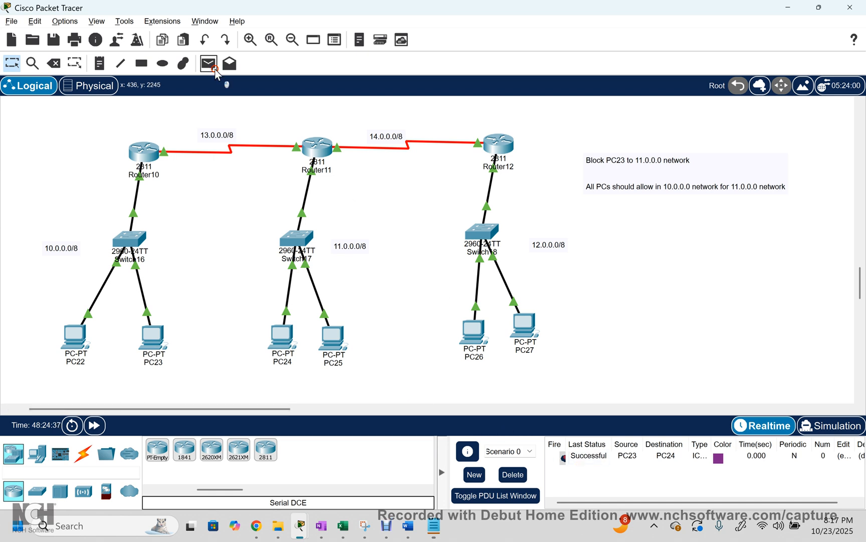
left_click(73, 340)
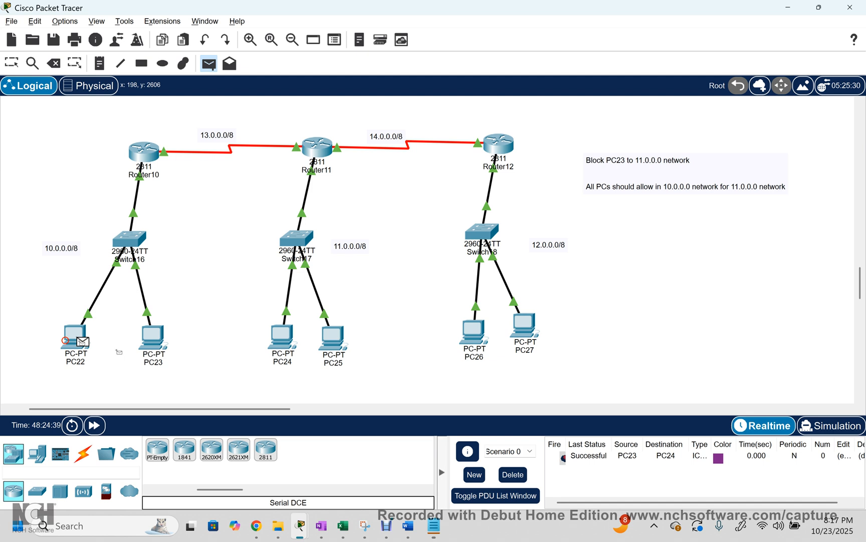
left_click(283, 345)
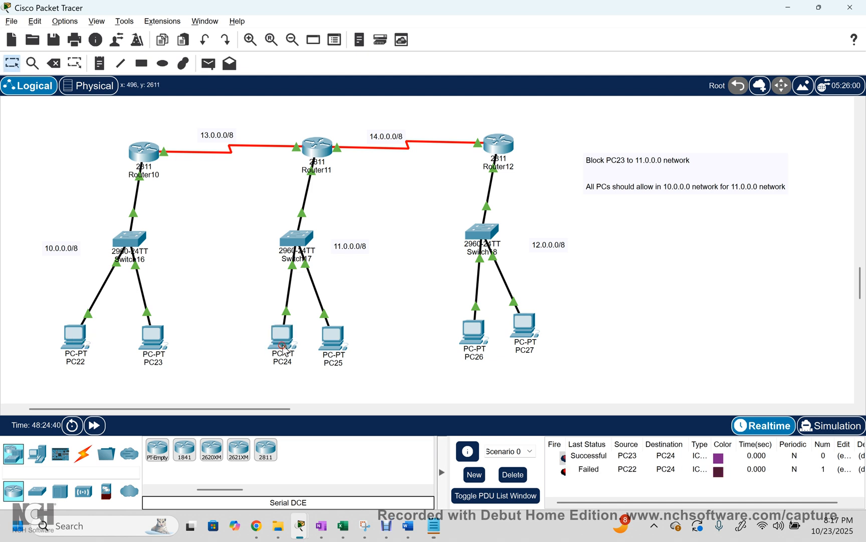
- Clear the PDU list and test access from the 12.0.0.0 network with simple PDUs from PC26 and PC27 to PC25
left_click(512, 476)
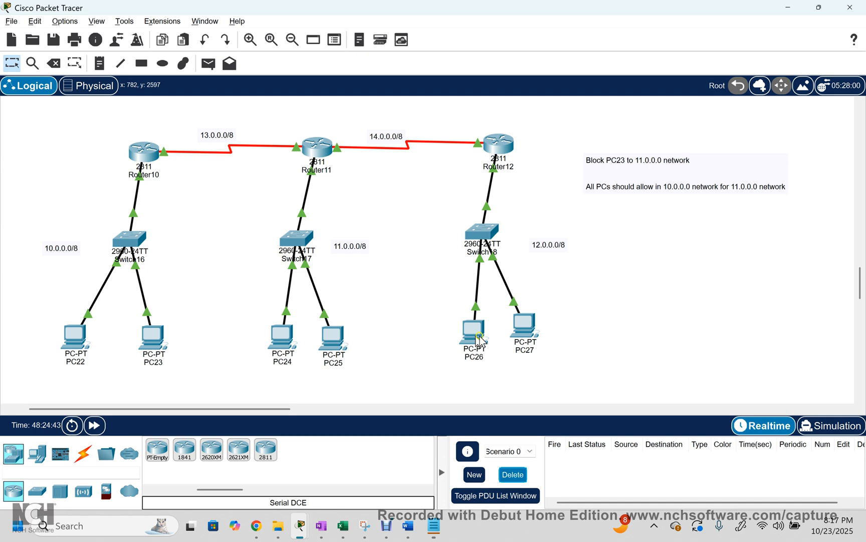
left_click(209, 64)
left_click(472, 333)
left_click(331, 337)
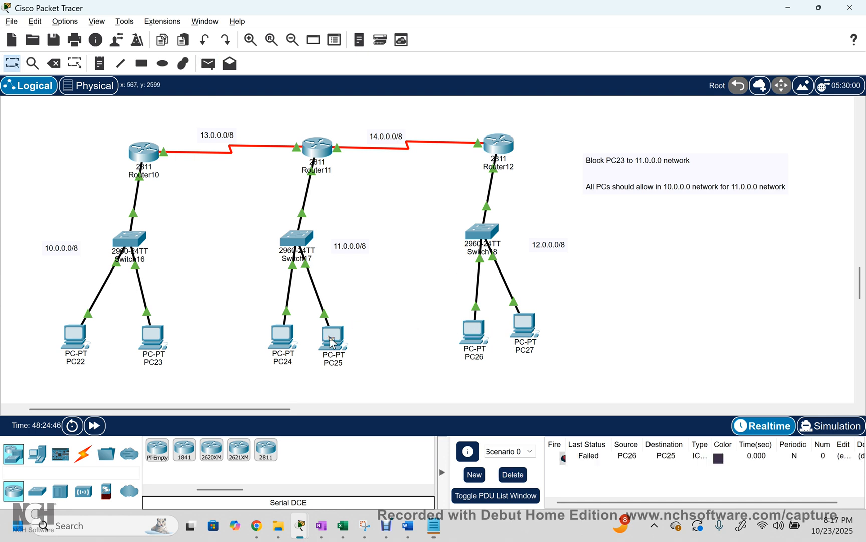
left_click(209, 63)
left_click(524, 325)
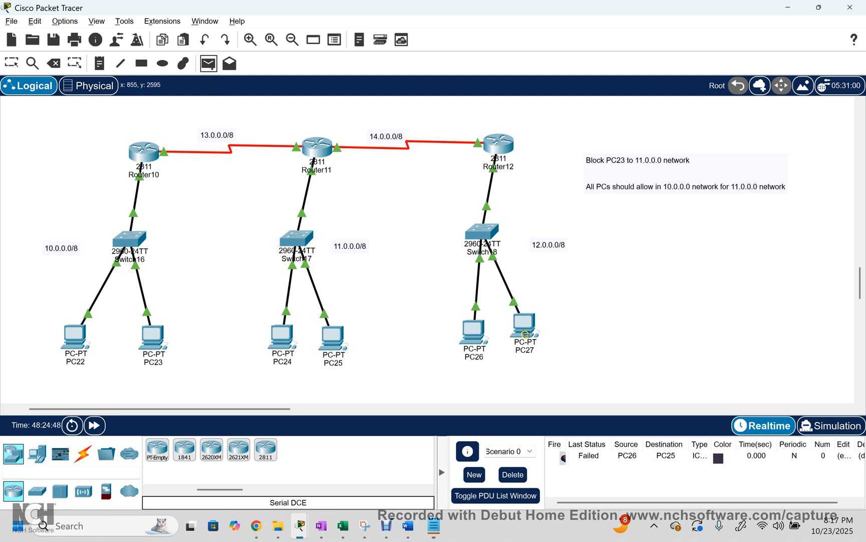
left_click(333, 337)
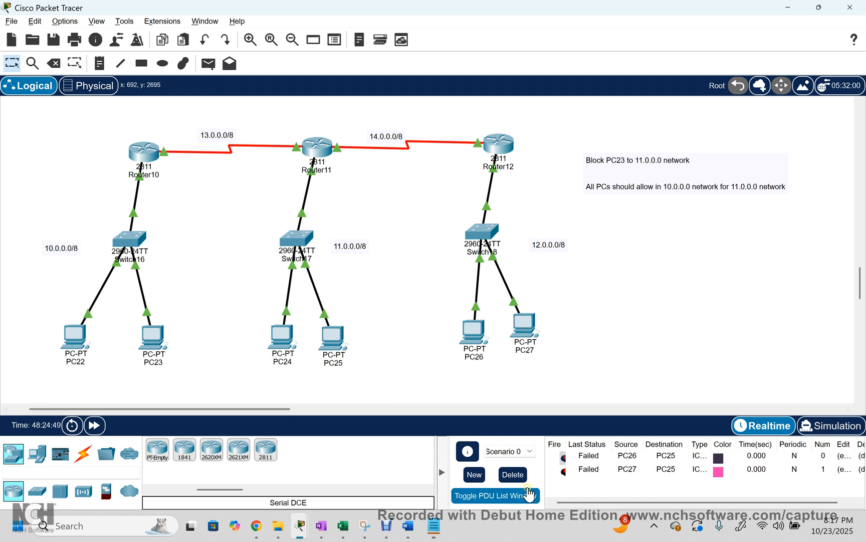
- Clear the PDU list and send a simple PDU from PC27 to PC24
left_click(511, 473)
left_click(208, 63)
left_click(525, 326)
left_click(283, 335)
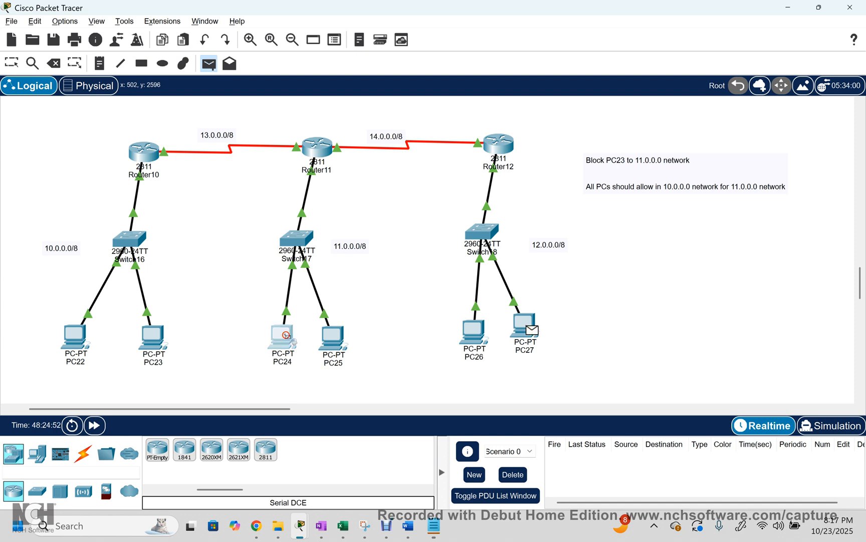
- Clear the PDU list and test reachability of the 10.0.0.0 network with a simple PDU from PC26 to PC23
left_click(512, 474)
left_click(525, 326)
left_click(696, 38)
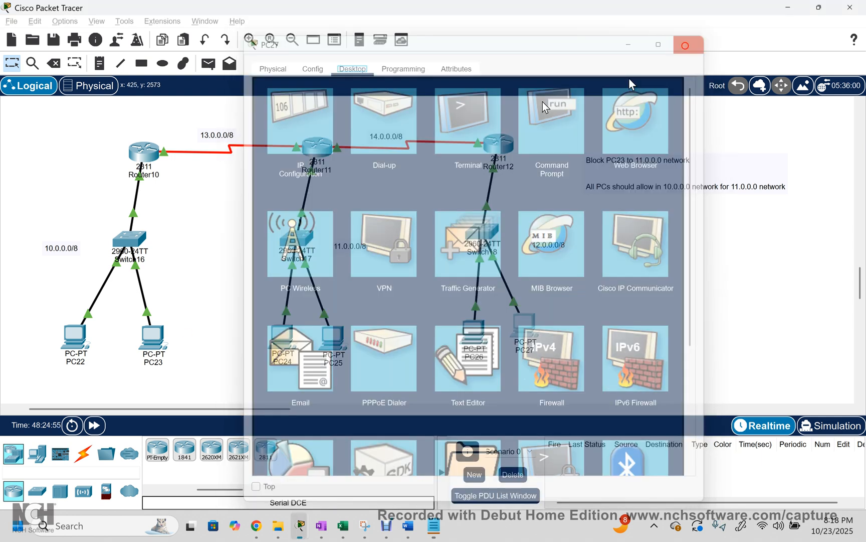
key("p")
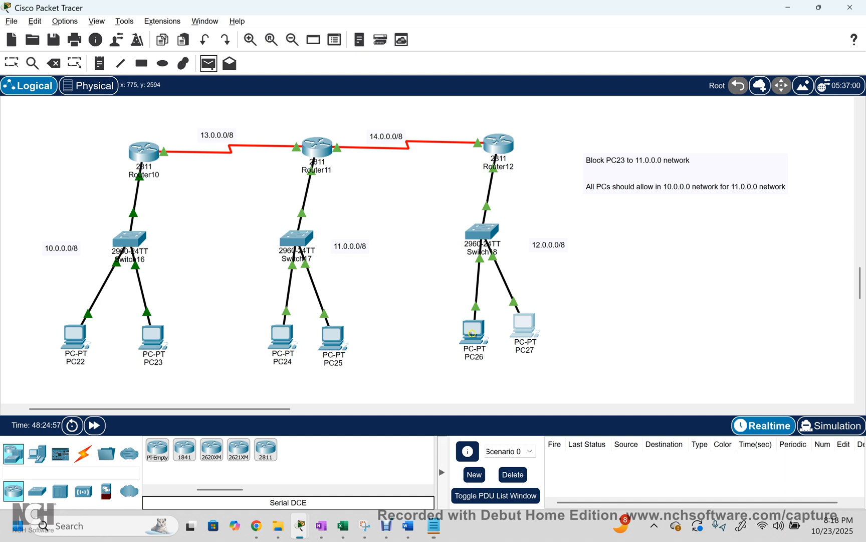
left_click(472, 334)
left_click(153, 339)
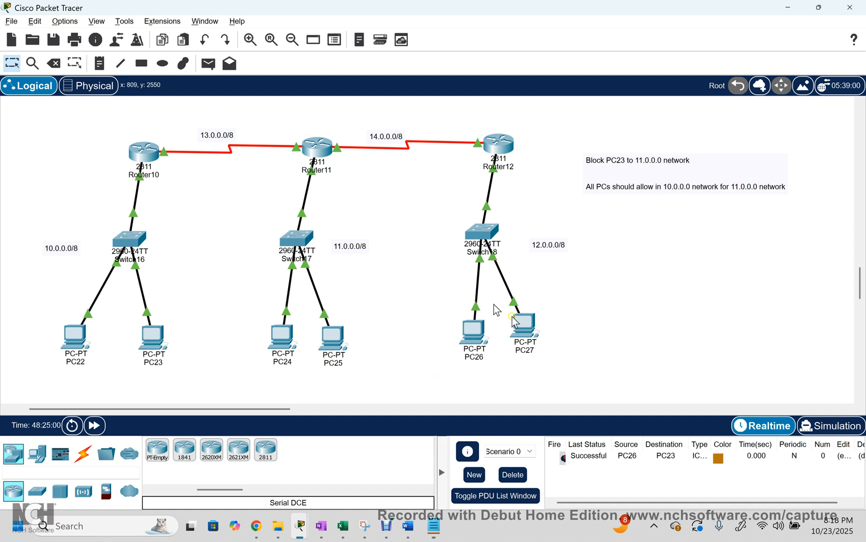
- Leave configuration mode on Router11, show its access lists to check the match counts per entry, and close the router window
left_click(318, 145)
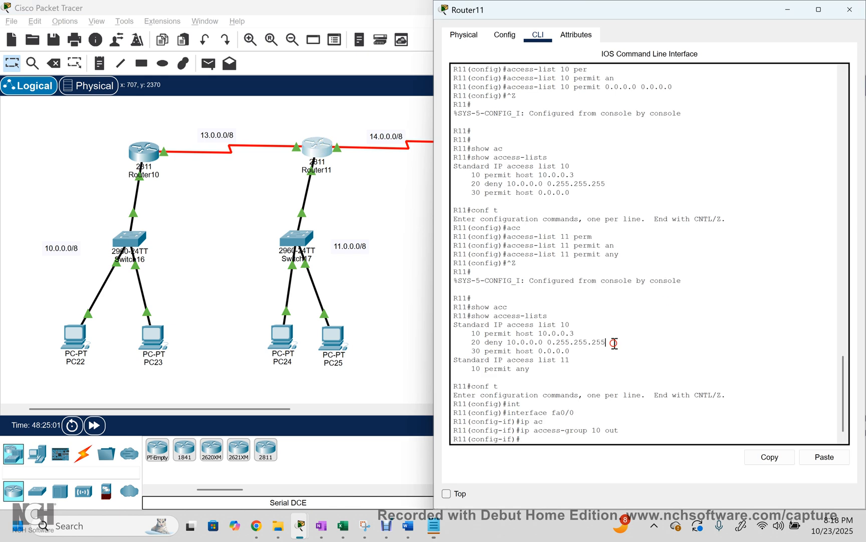
key("ctrl+z")
key("ctrl+z")
key("Return")
type("show a")
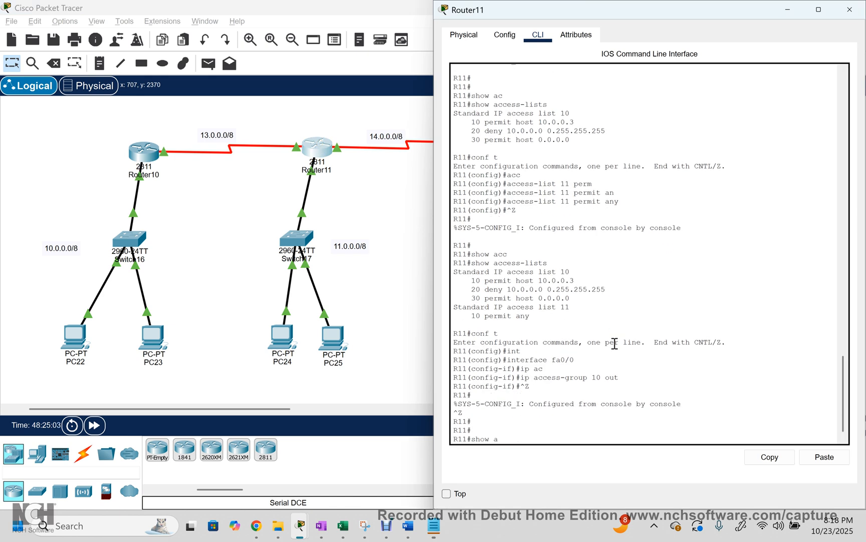
type("cc")
key("Tab")
key("Return")
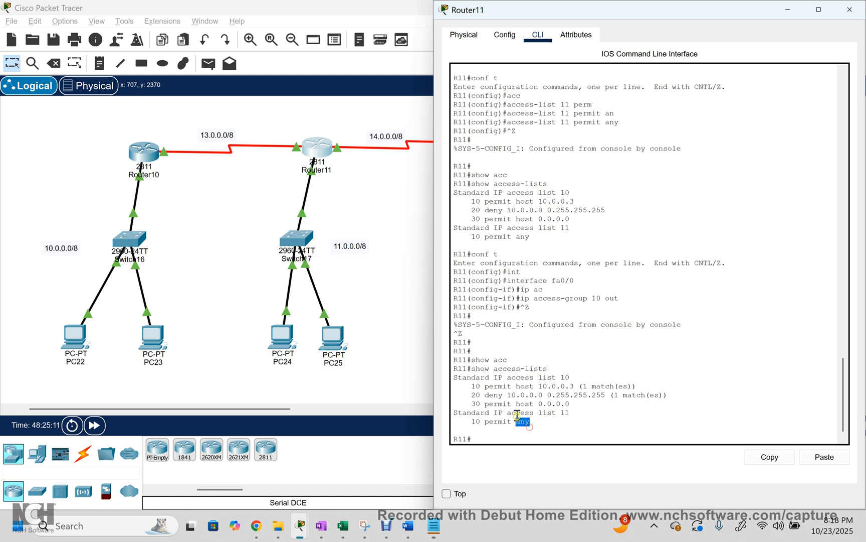
left_click_drag(487, 404, 564, 407)
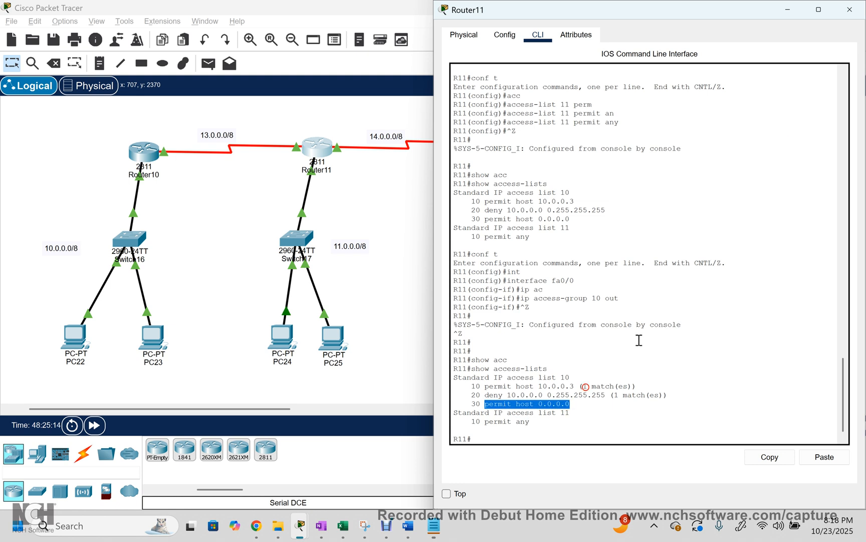
left_click(850, 9)
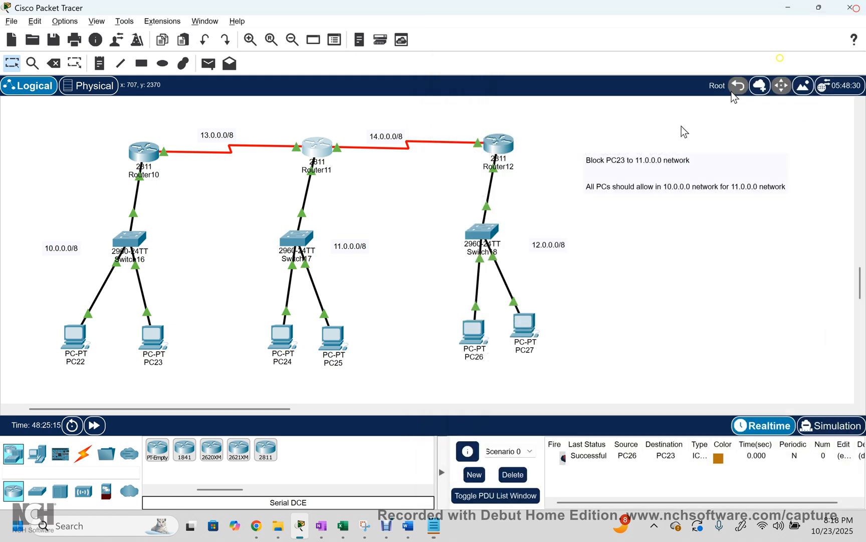
left_click(649, 289)
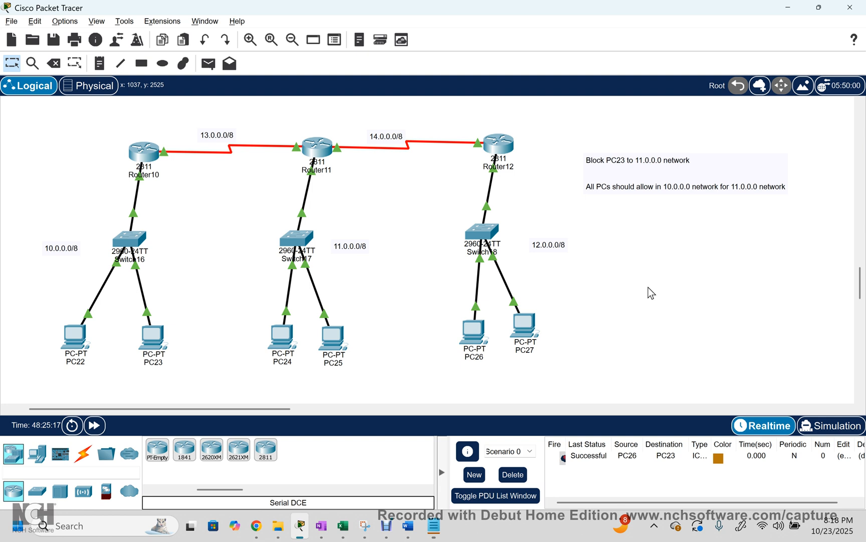
left_click(661, 316)
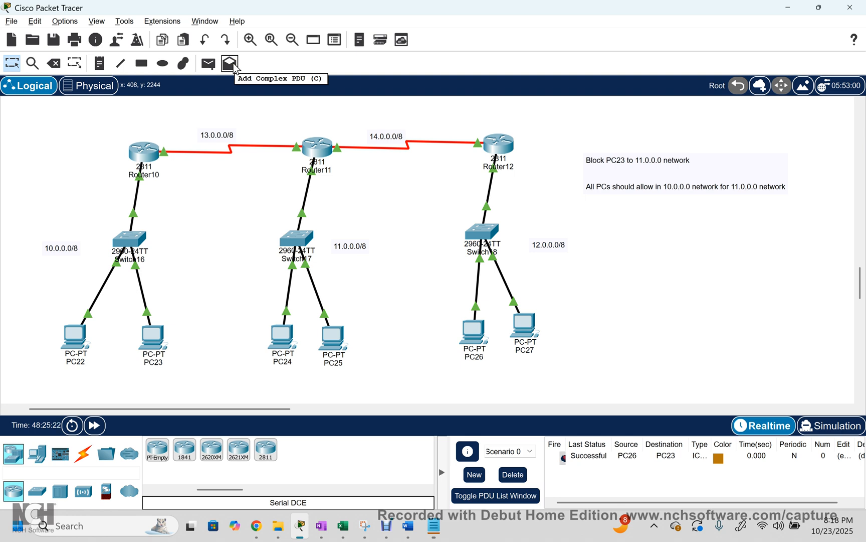
- Switch the workspace to Simulation mode and delete the existing PC26 to PC23 PDU from the scenario
left_click(230, 64)
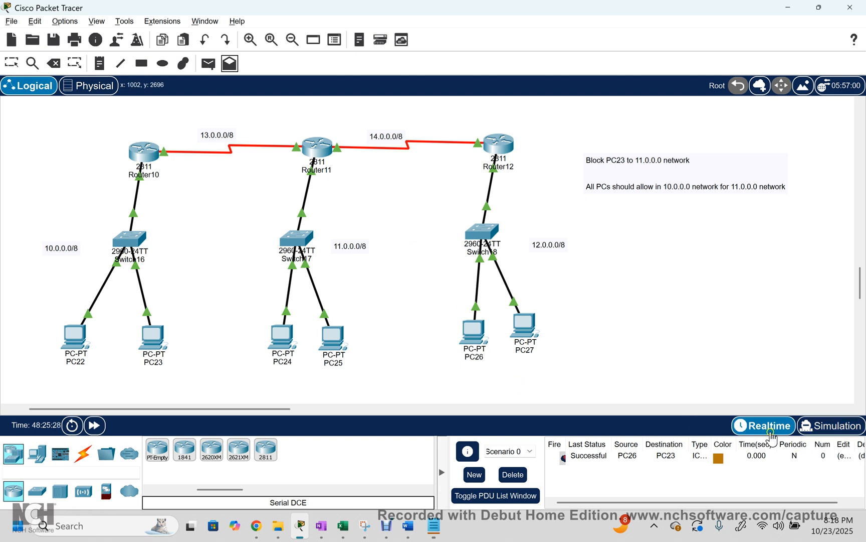
left_click(826, 432)
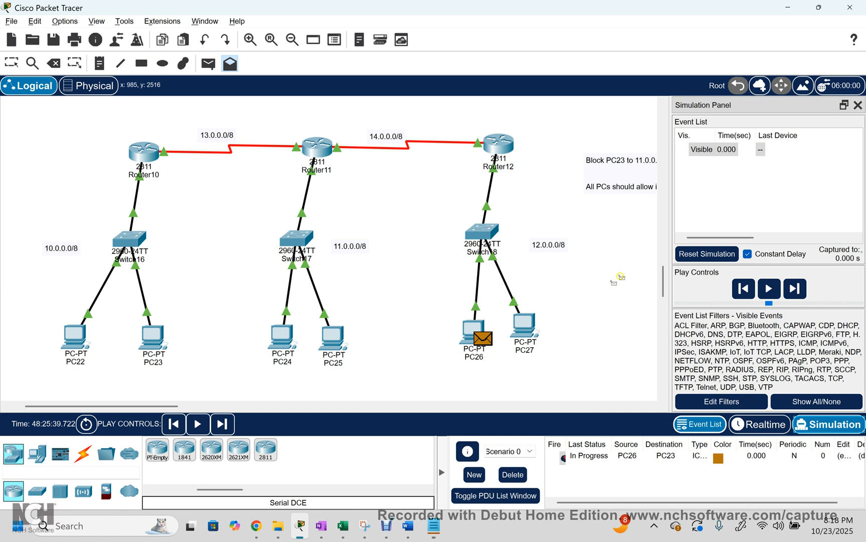
left_click(208, 64)
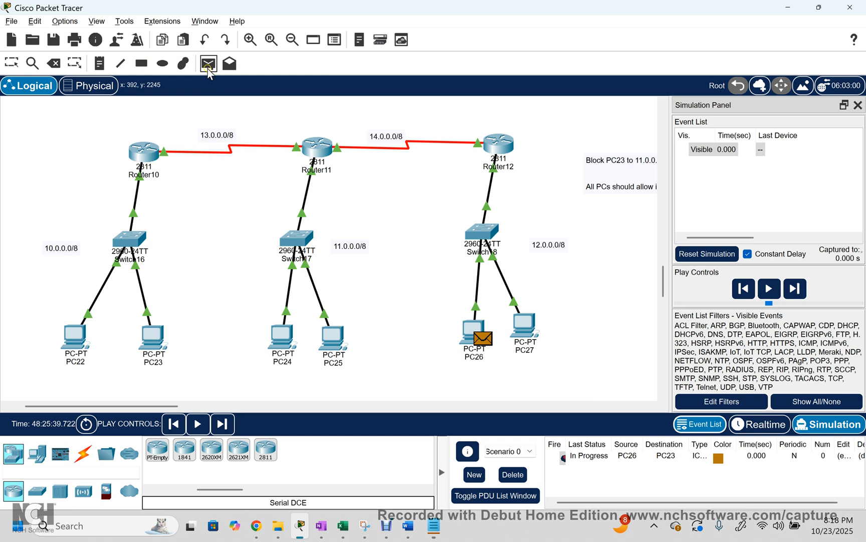
left_click(521, 474)
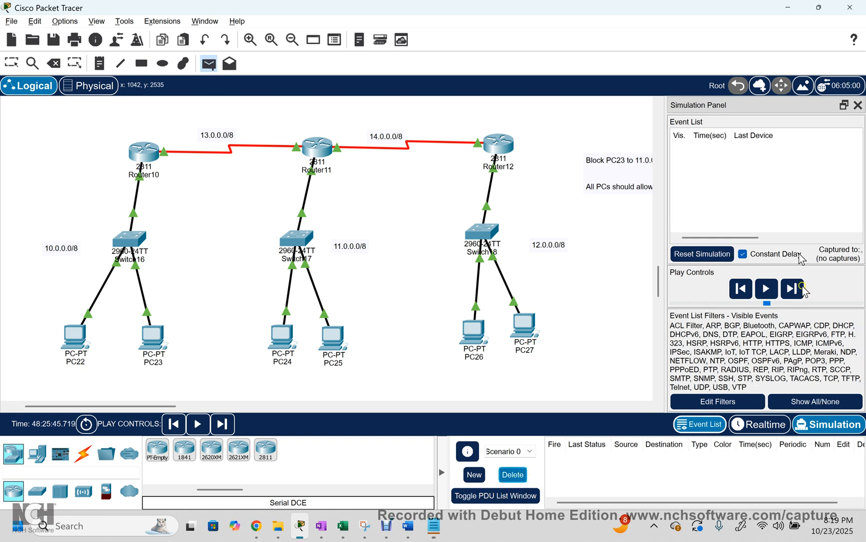
left_click(773, 427)
left_click(852, 432)
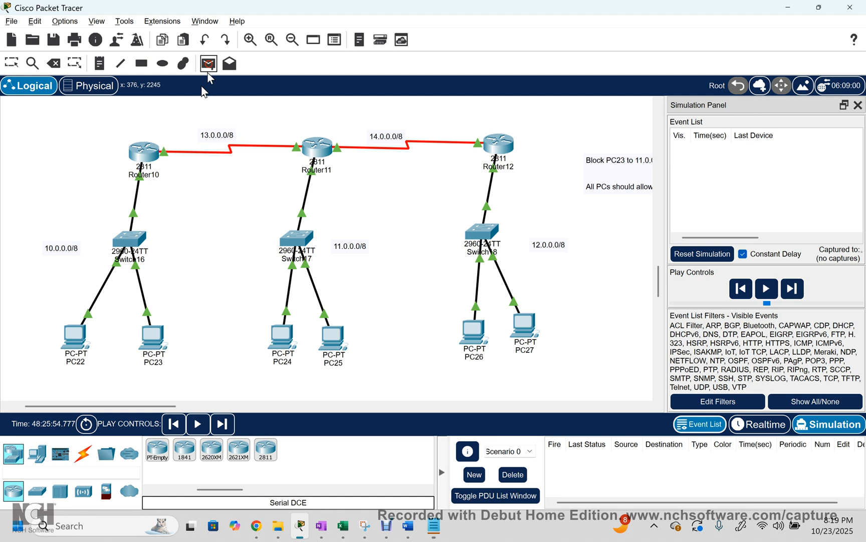
- Simulate a simple PDU from PC23 to PC25 and open its PDU information at Router10
left_click(155, 344)
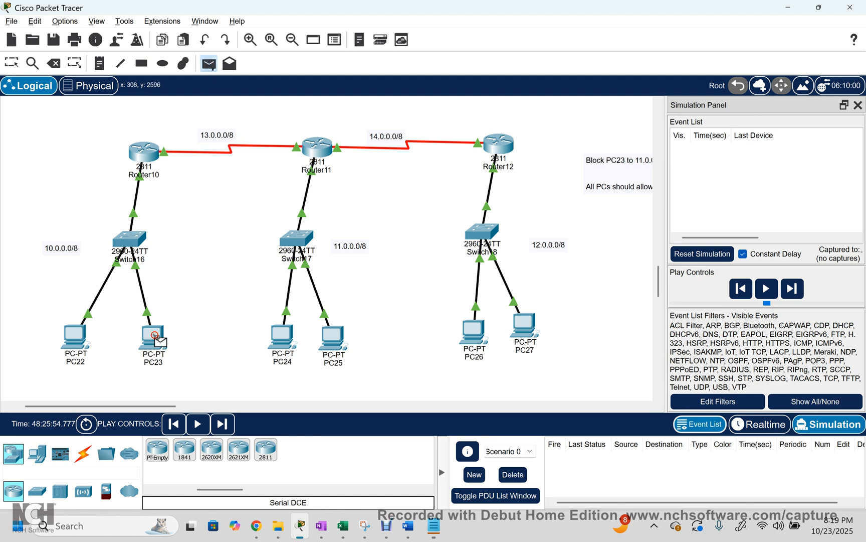
left_click(336, 343)
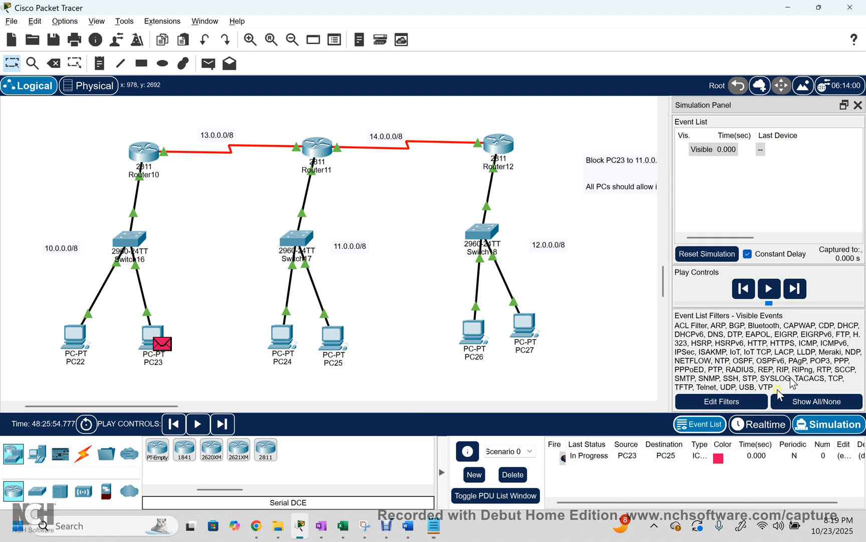
left_click(777, 292)
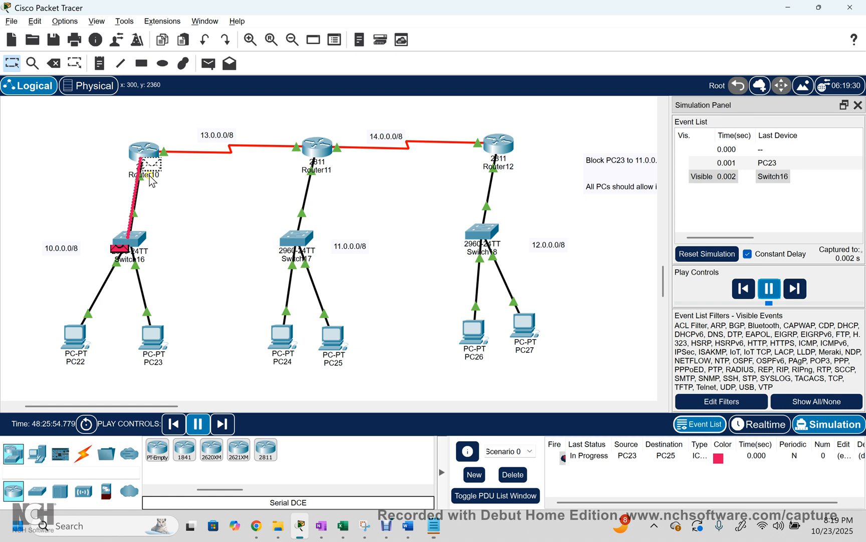
left_click(153, 158)
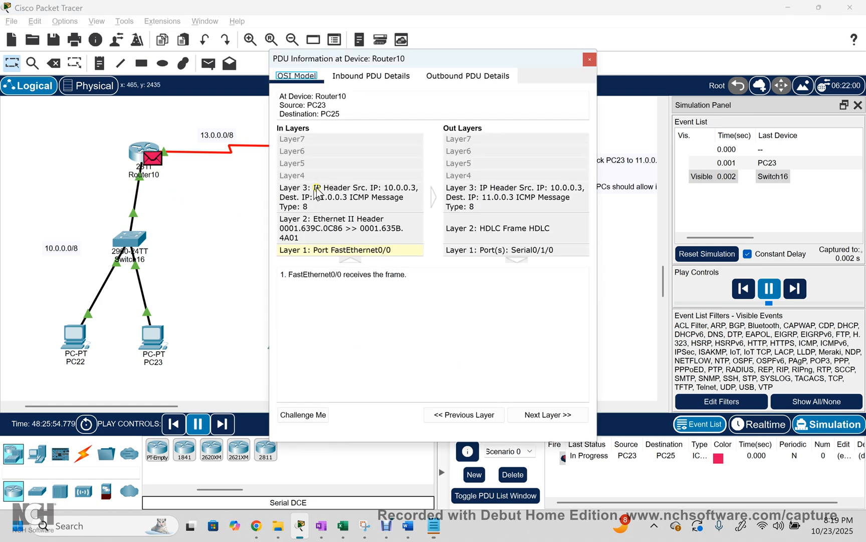
- Close Router10's PDU information, advance the simulation past Router11, pause, step back, and open the PDU information at Router11
left_click(589, 59)
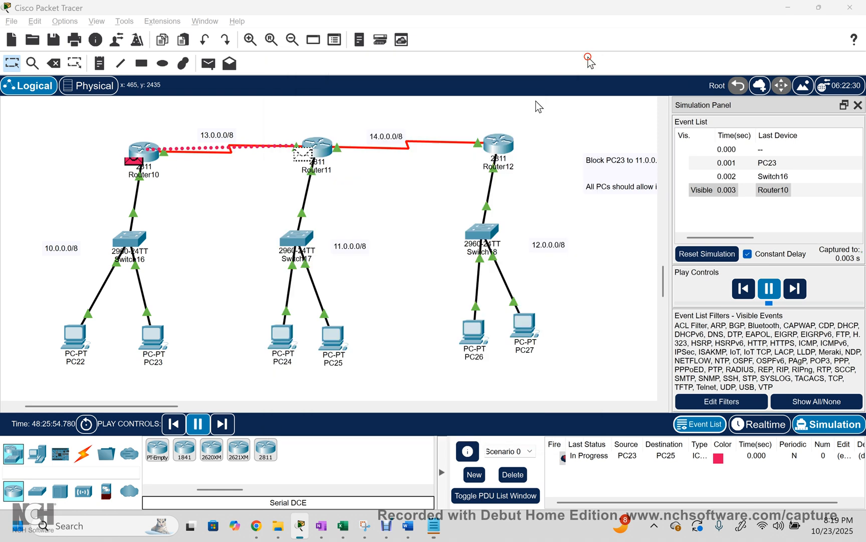
mouse_move(335, 160)
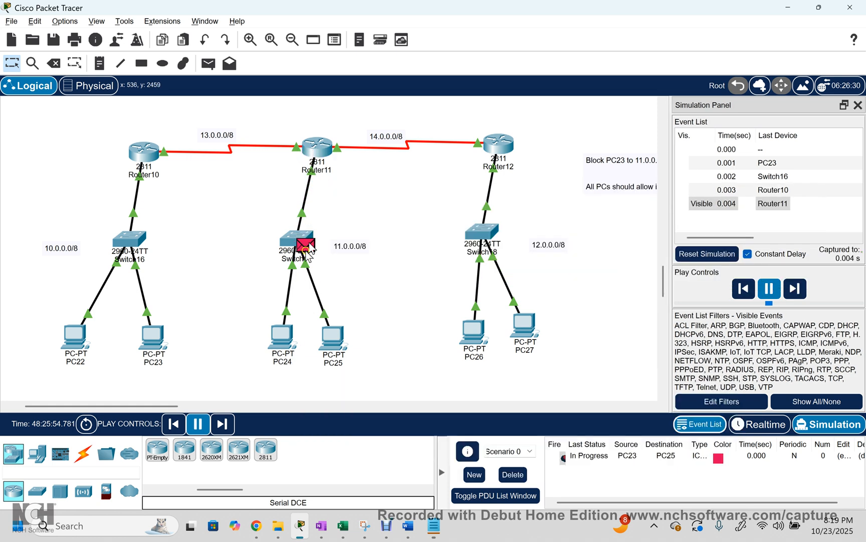
left_click(744, 288)
left_click(768, 291)
left_click(744, 288)
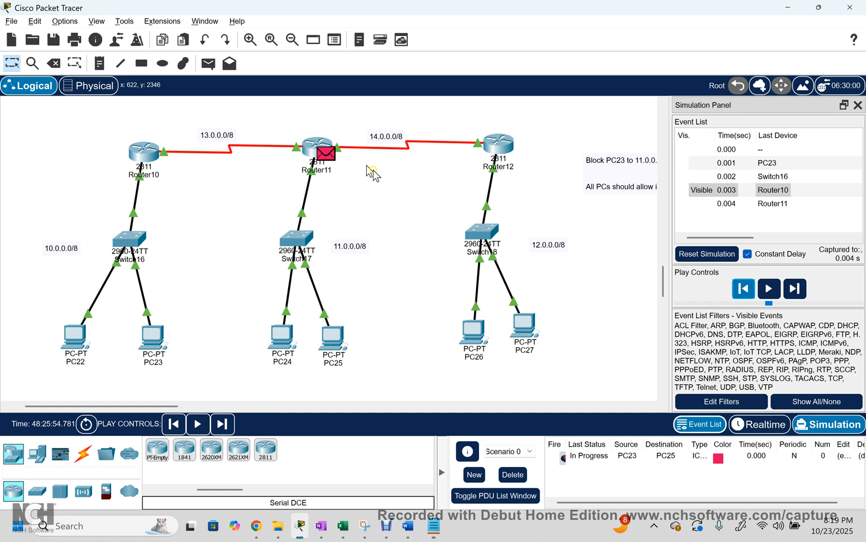
left_click(326, 156)
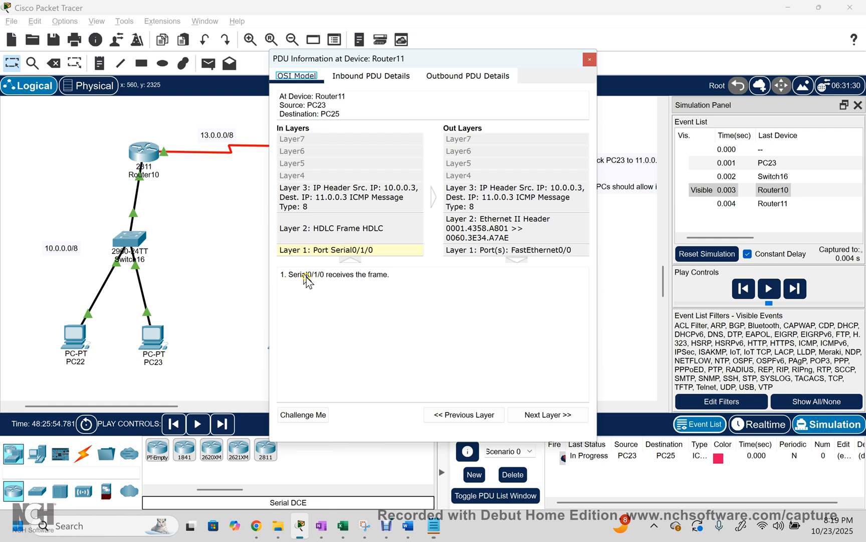
- Examine how Router11 processes the PC23 to PC25 PDU through inbound layers 1, 2 and 3
left_click_drag(301, 274, 403, 279)
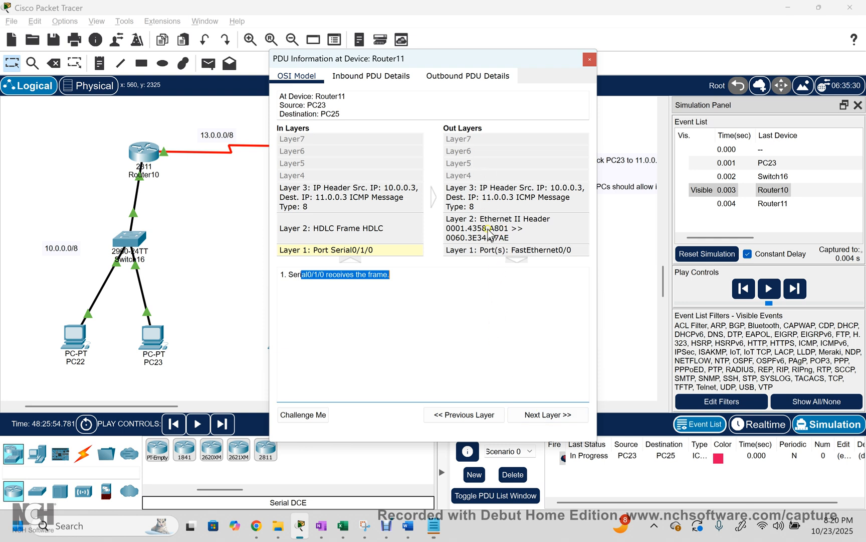
left_click(563, 416)
left_click_drag(327, 277, 543, 280)
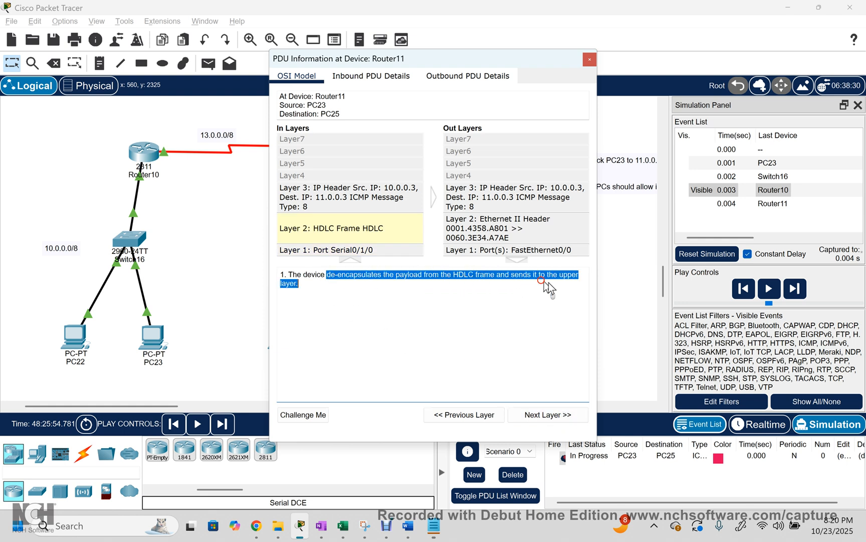
left_click(561, 415)
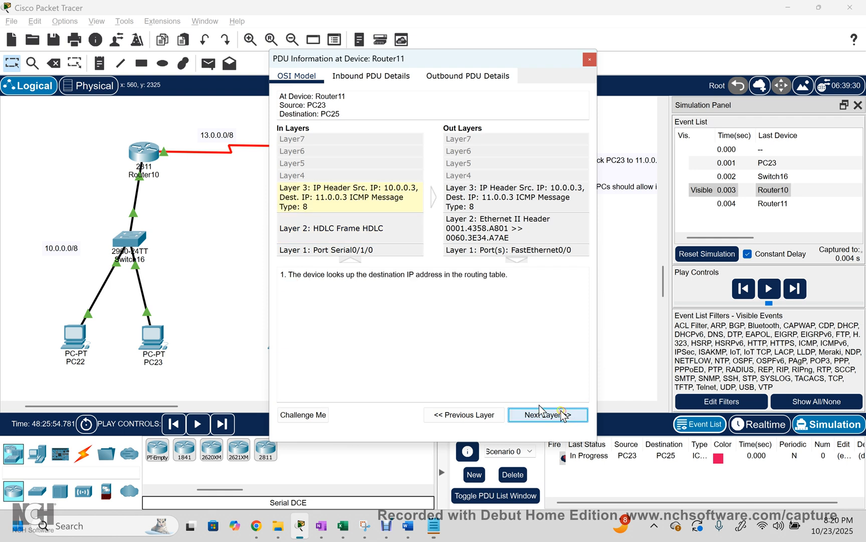
left_click_drag(415, 275, 513, 284)
- Examine Router11's outbound layer 3 access-list check and layer 2 ARP handling for the PC23 PDU, and close the information
left_click(570, 414)
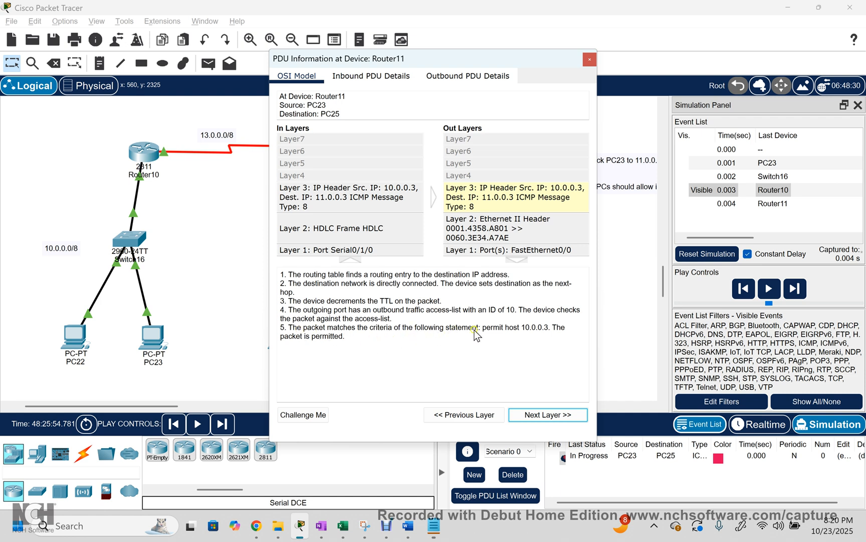
left_click_drag(293, 329, 384, 336)
left_click_drag(450, 336, 572, 340)
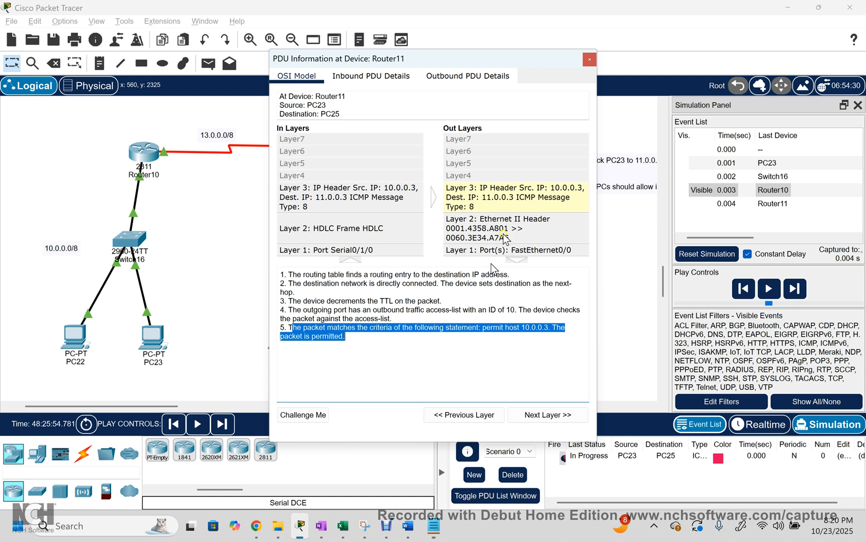
left_click_drag(296, 310, 569, 334)
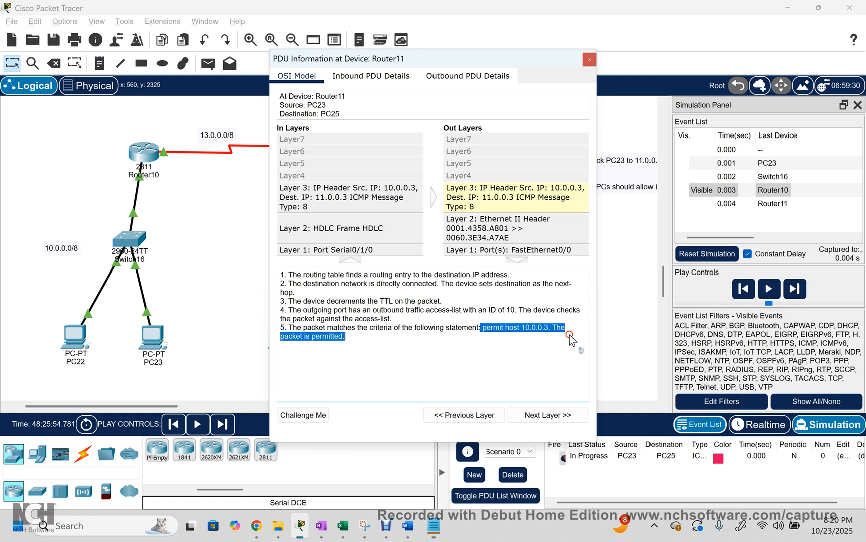
left_click(548, 408)
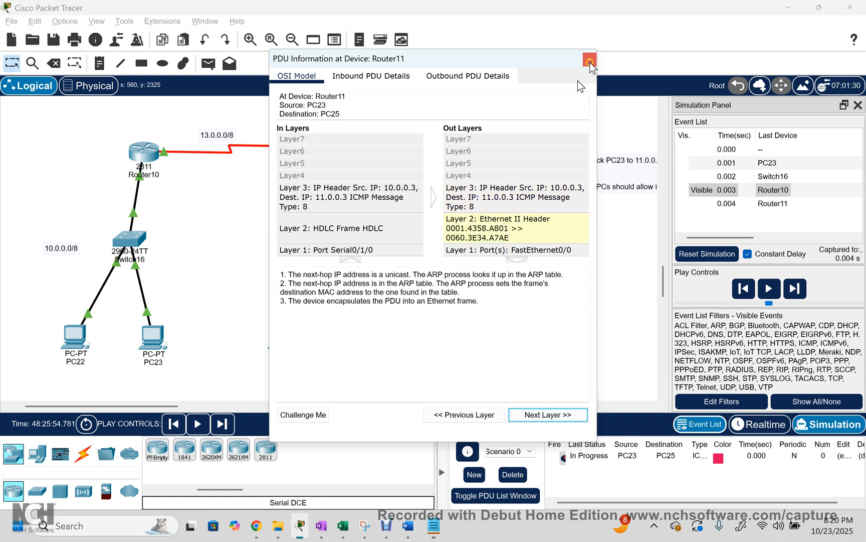
left_click_drag(427, 274, 516, 288)
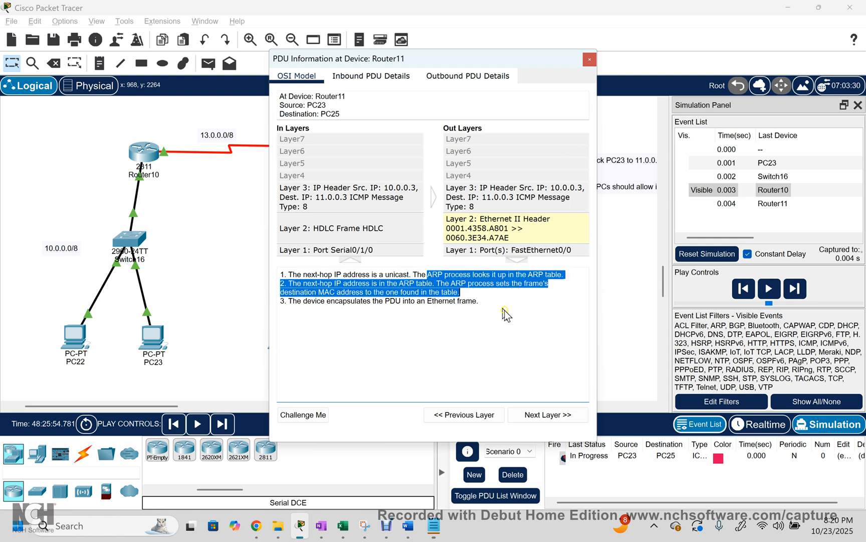
left_click(590, 60)
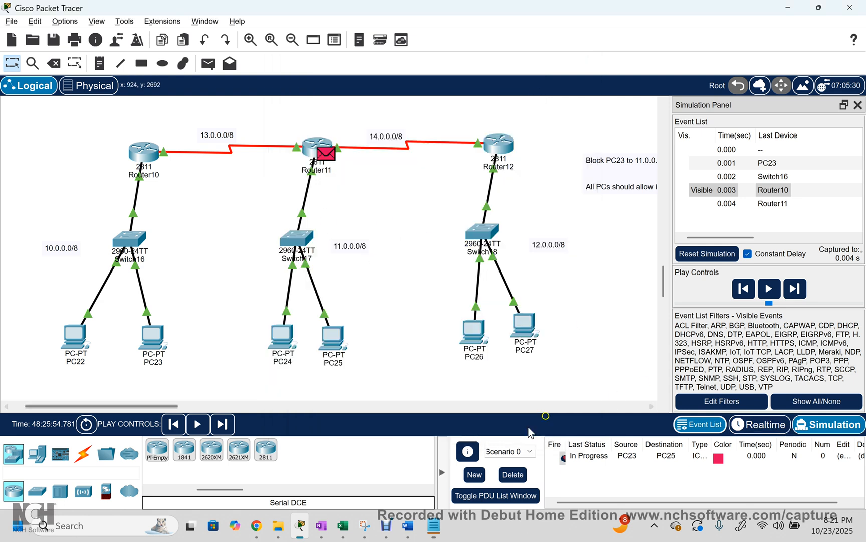
- Advance the simulation until Switch17 forwards the frame to the PCs, and inspect the PDU information at PC24
left_click(795, 288)
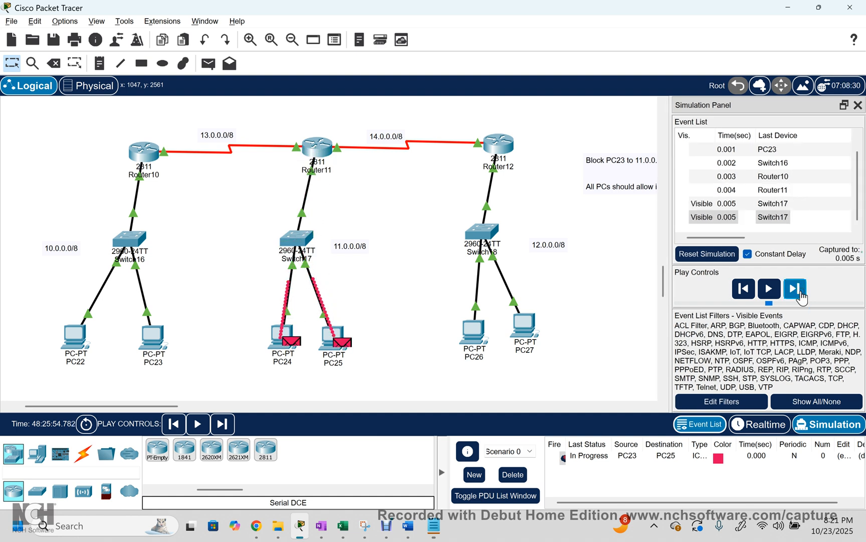
left_click(293, 343)
left_click_drag(330, 256, 403, 257)
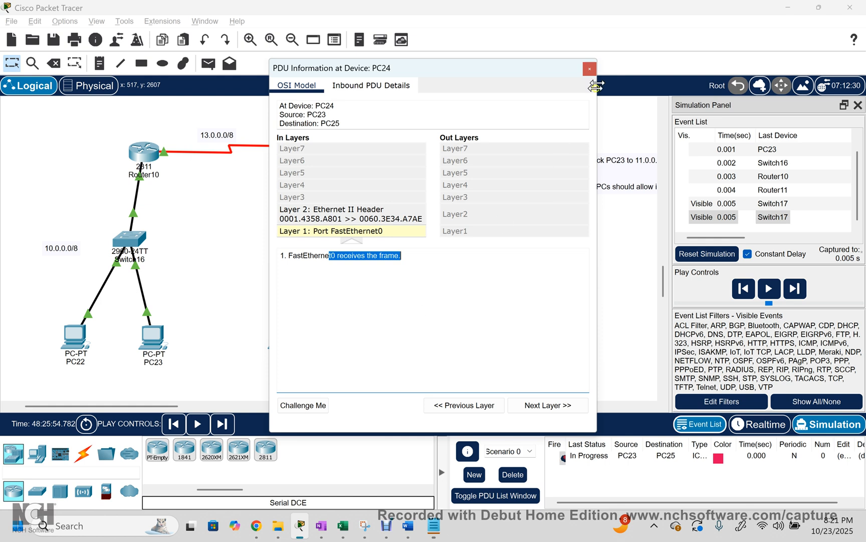
left_click(590, 69)
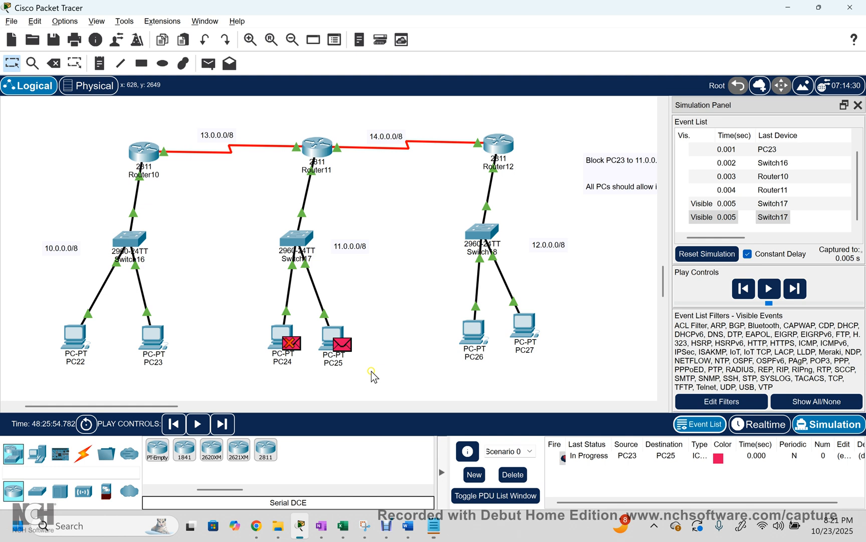
- Step the simulation forward until PC25's reply has travelled back to PC23
left_click(809, 296)
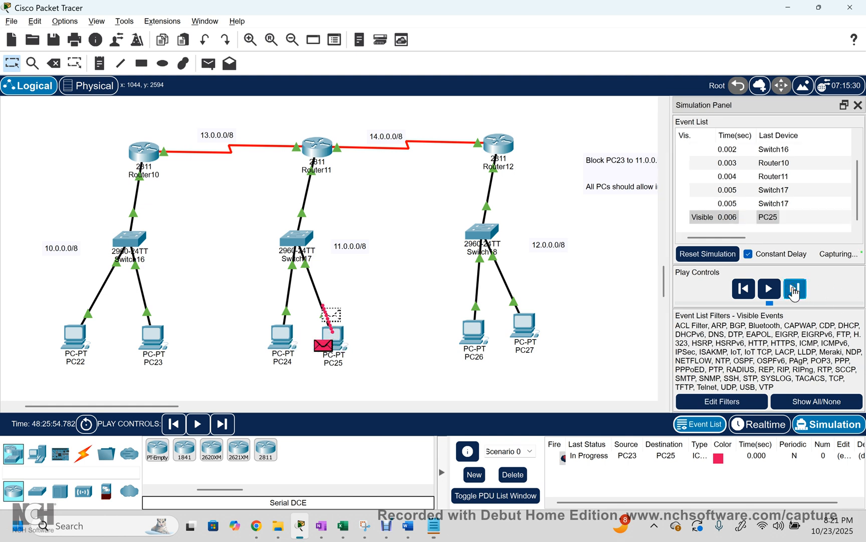
left_click(795, 291)
left_click(795, 291)
left_click(795, 290)
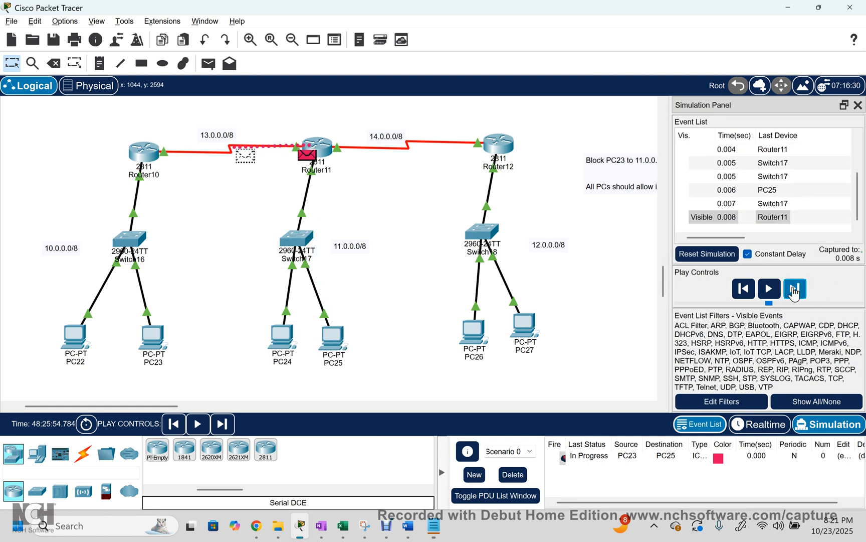
left_click(795, 290)
left_click(795, 291)
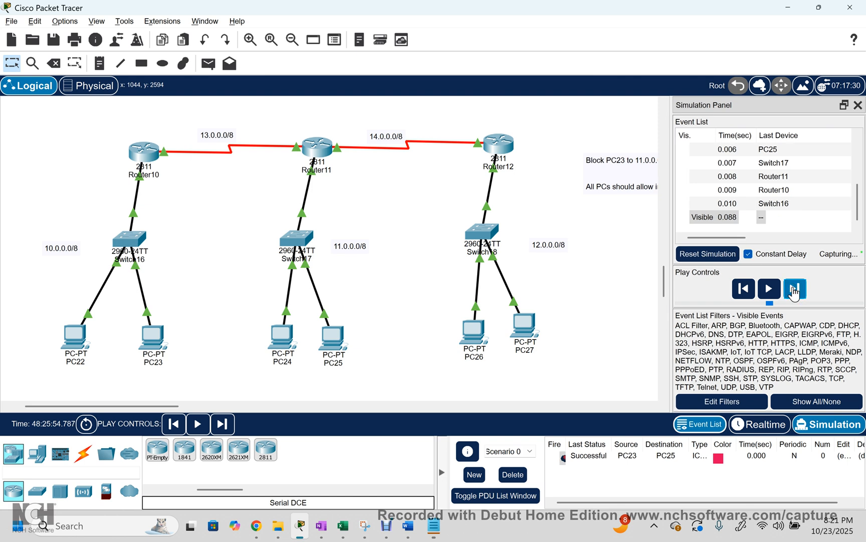
- Delete the PC23 to PC25 PDU scenario and add a simple PDU from PC22 to PC24
left_click(595, 464)
left_click(512, 474)
left_click(208, 64)
left_click(78, 347)
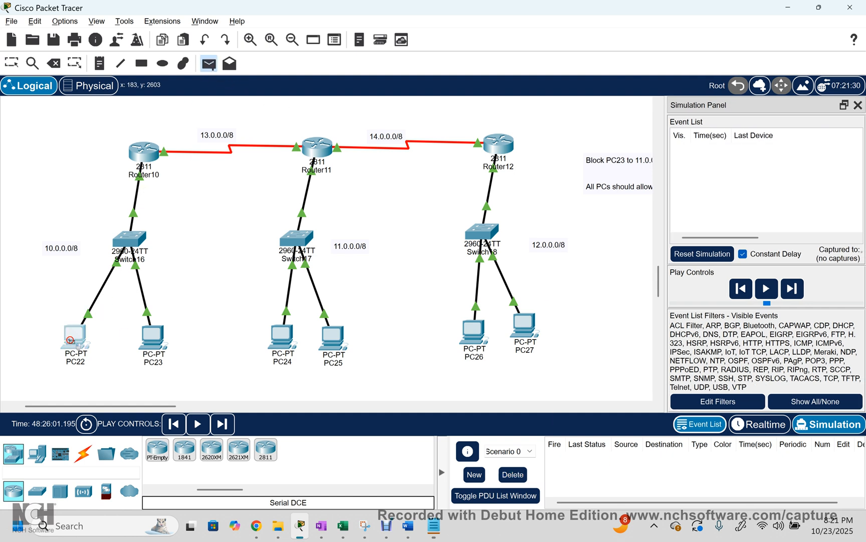
left_click(283, 339)
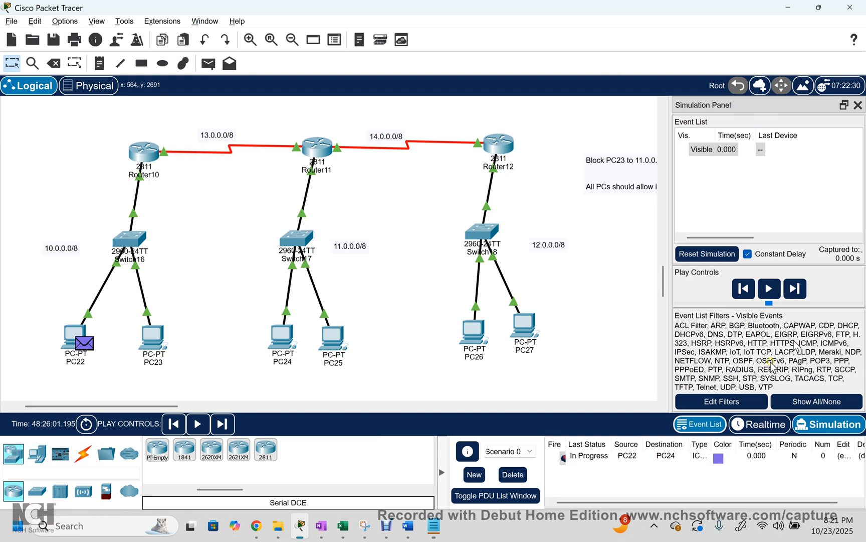
- Step the simulation until the PC22 to PC24 PDU is at Router11 and open its PDU information there
left_click(796, 290)
left_click(801, 289)
left_click(801, 289)
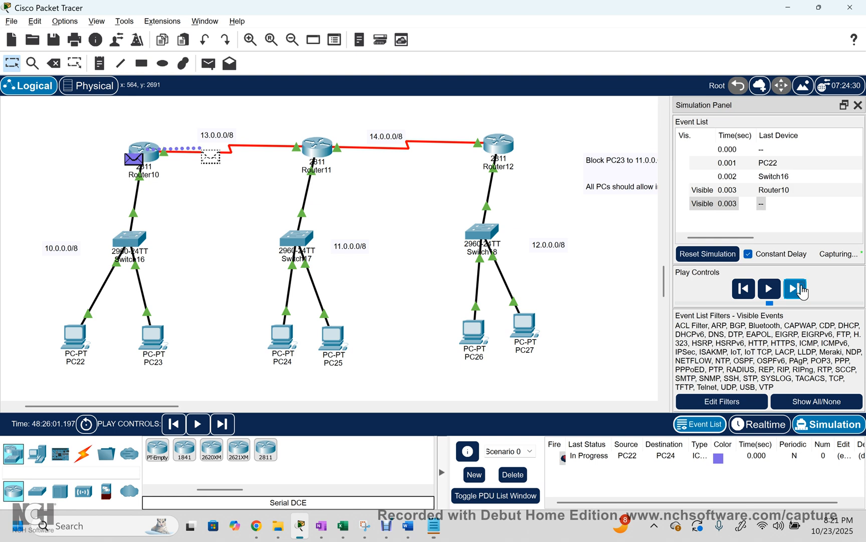
left_click(801, 289)
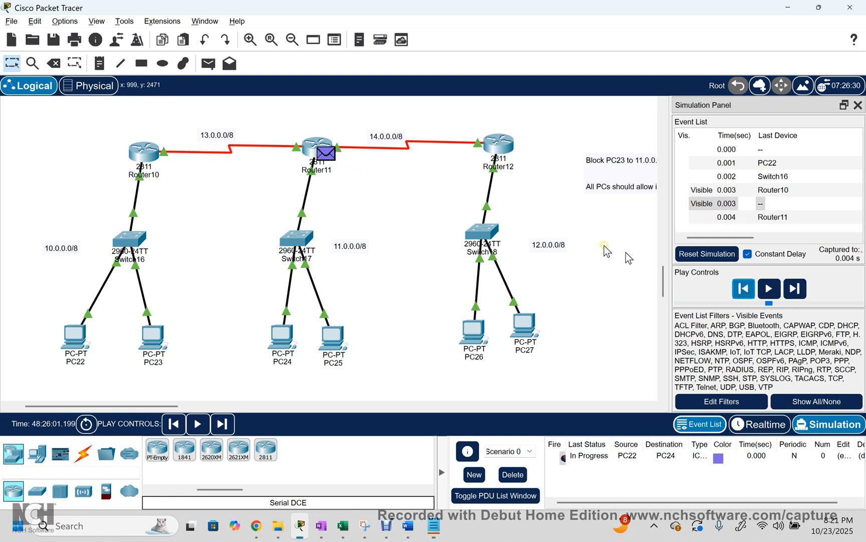
left_click(744, 288)
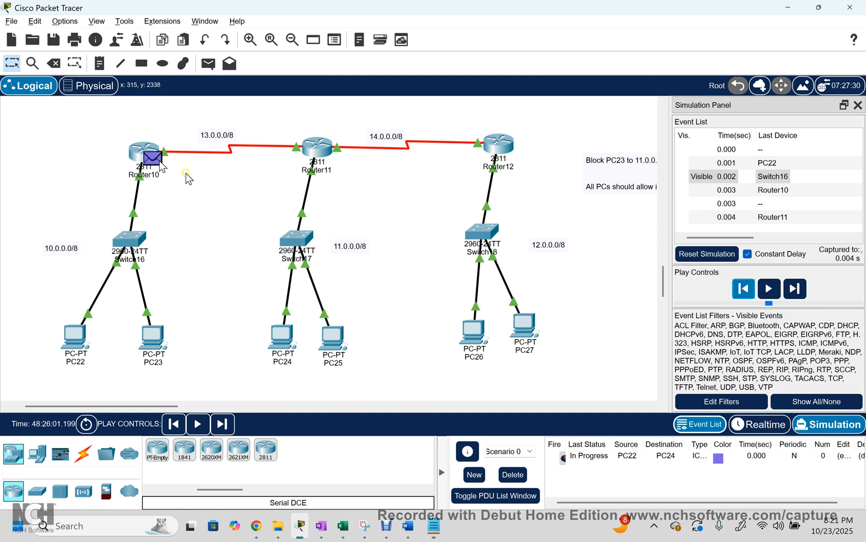
left_click(795, 289)
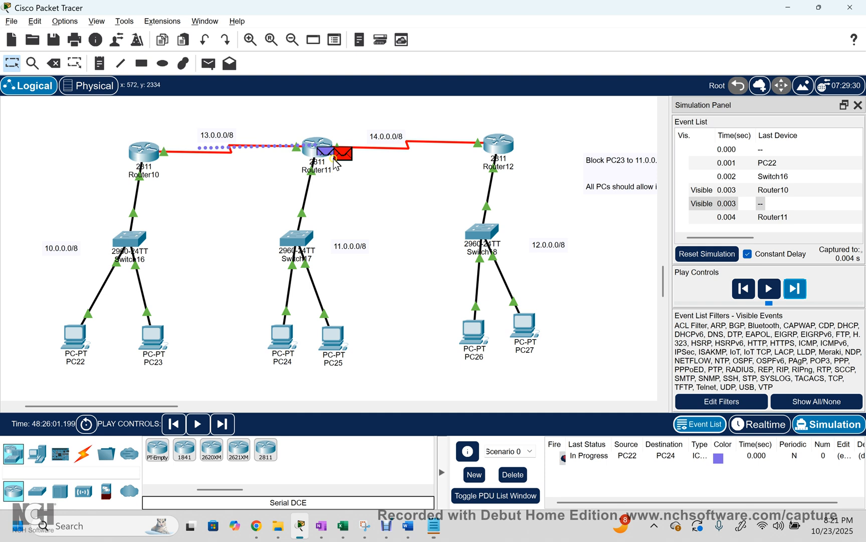
left_click(338, 160)
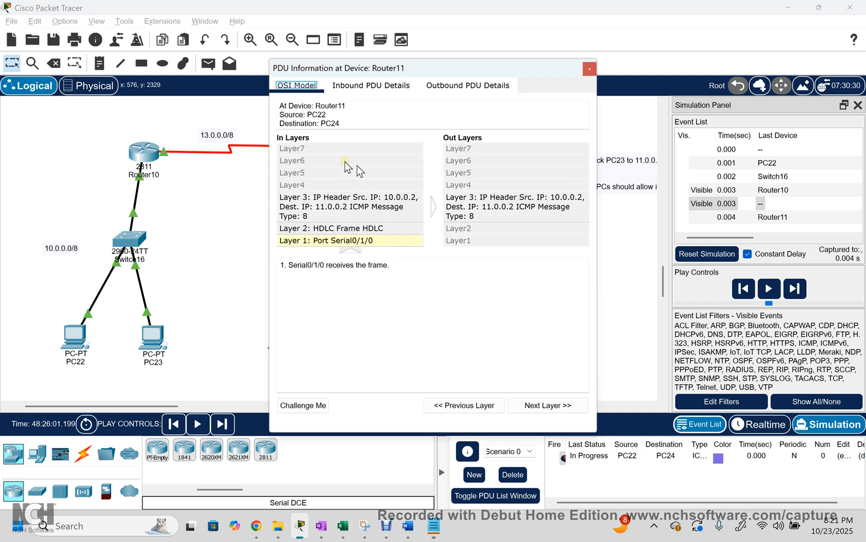
- Move the PDU information window clear of Router11 and examine the PC22 PDU's inbound layers 1 to 3
left_click_drag(458, 73, 599, 80)
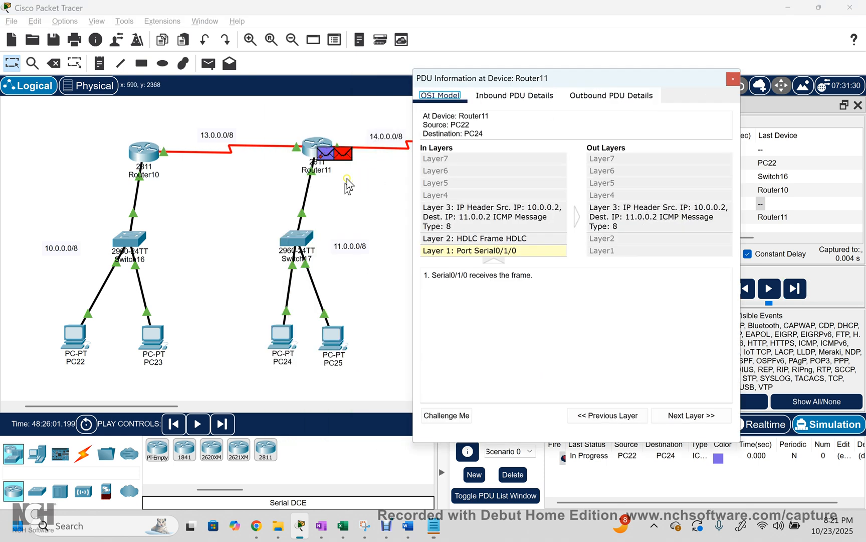
left_click_drag(441, 276, 533, 278)
left_click(707, 415)
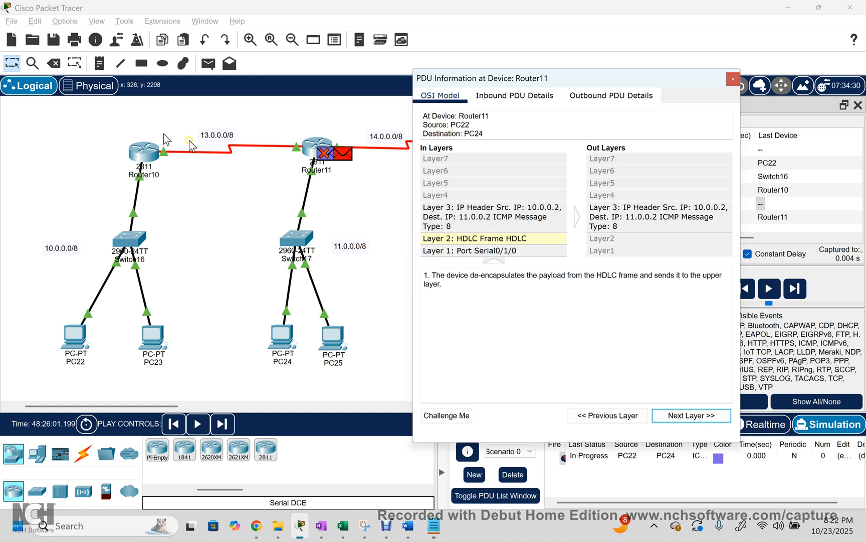
left_click(685, 416)
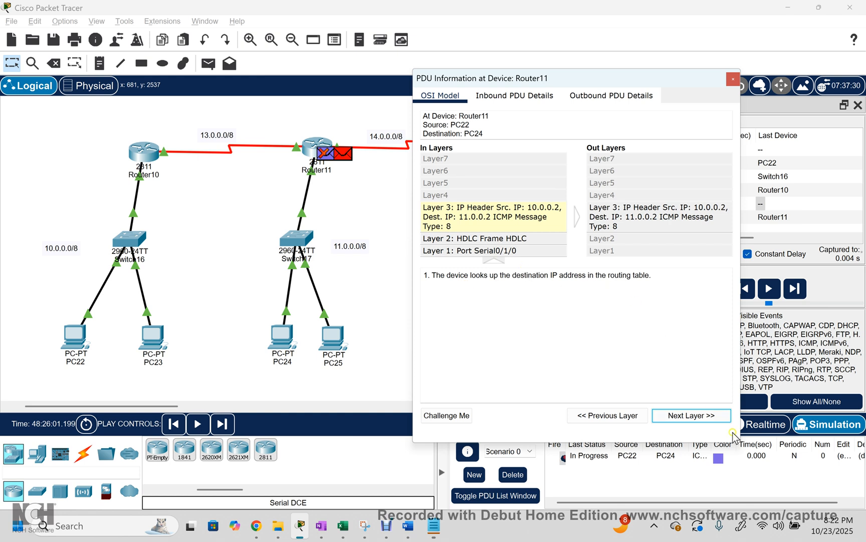
- Examine Router11's outbound layer 3 access-list 10 check for the PC22 PDU, and close the PDU information
left_click(709, 415)
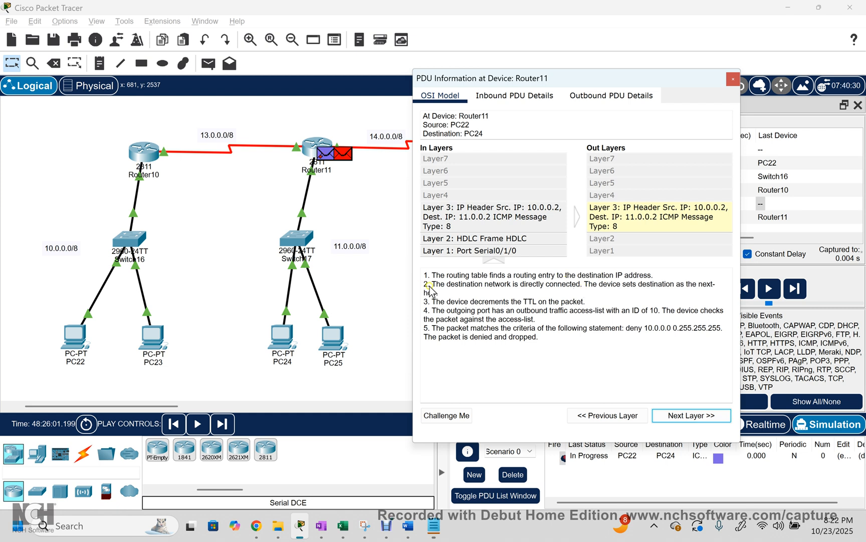
left_click_drag(431, 284, 502, 293)
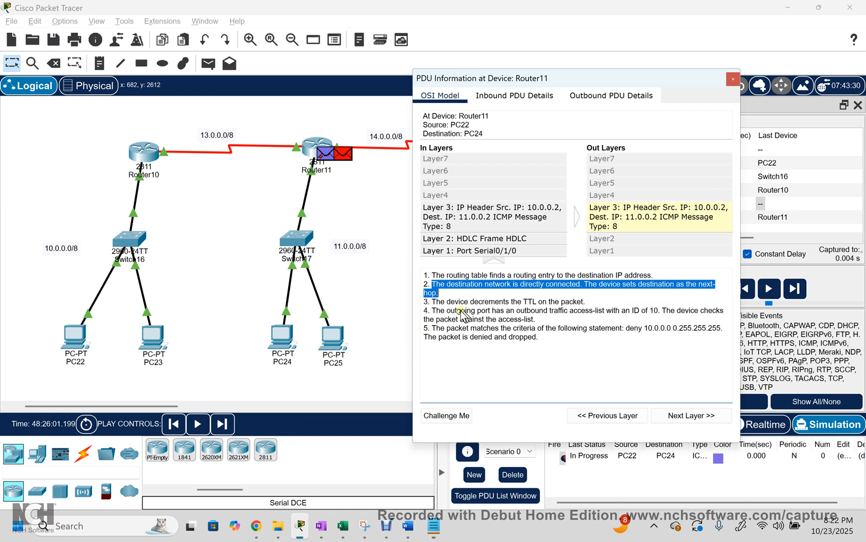
left_click_drag(621, 310, 663, 311)
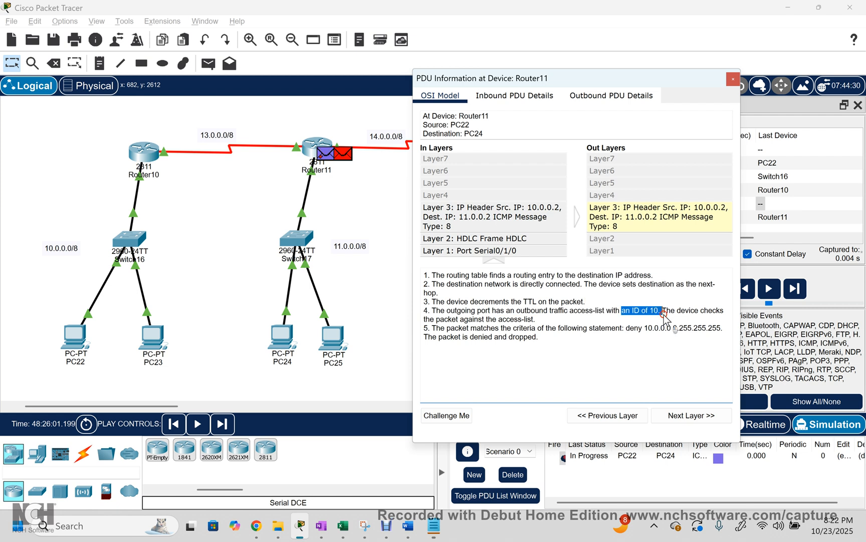
left_click_drag(627, 331, 732, 347)
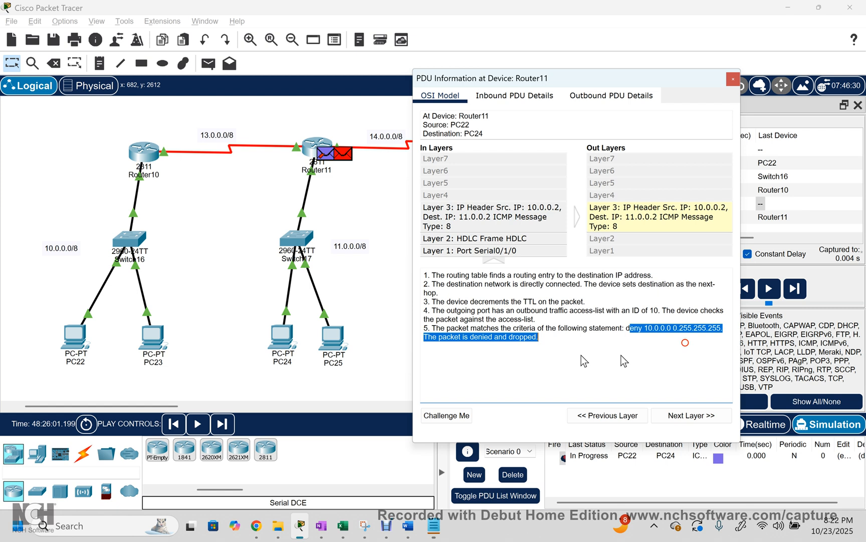
left_click(469, 341)
left_click_drag(488, 337, 538, 343)
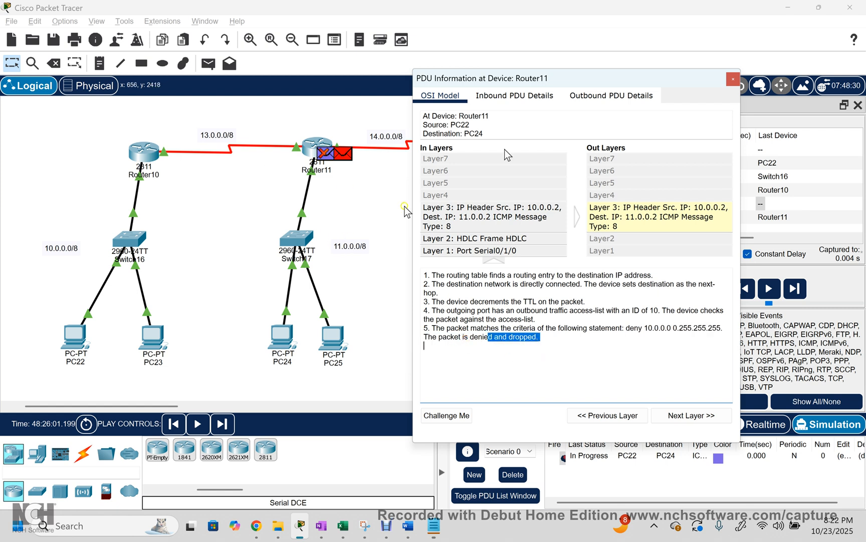
left_click(733, 80)
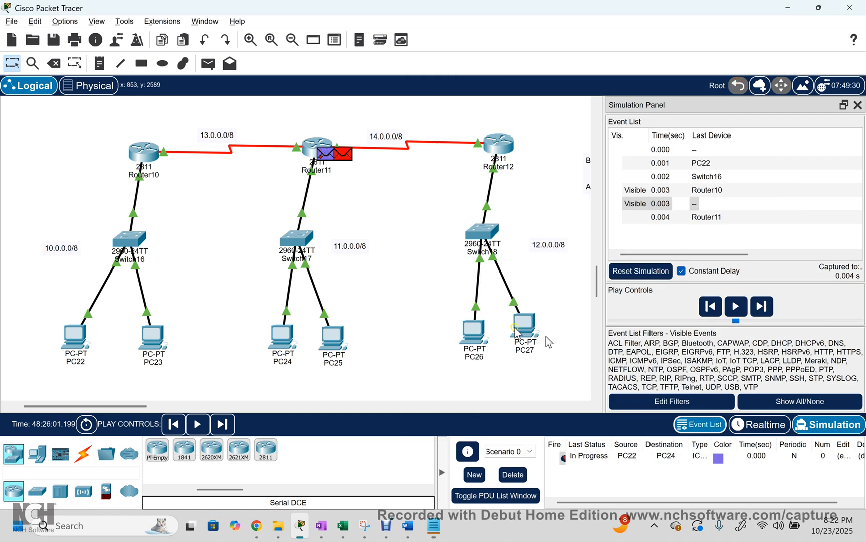
- Delete the PC22 to PC24 PDU scenario and add a simple PDU from PC27 to PC25
left_click(504, 477)
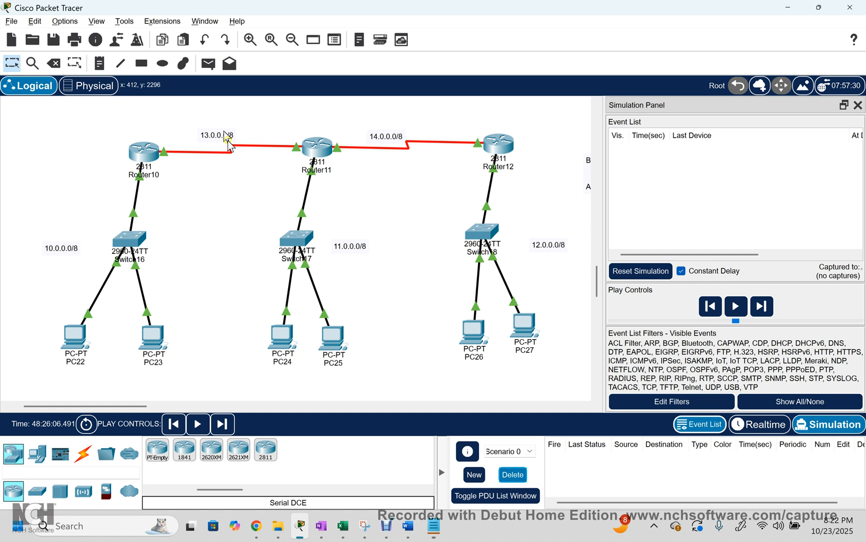
left_click(208, 64)
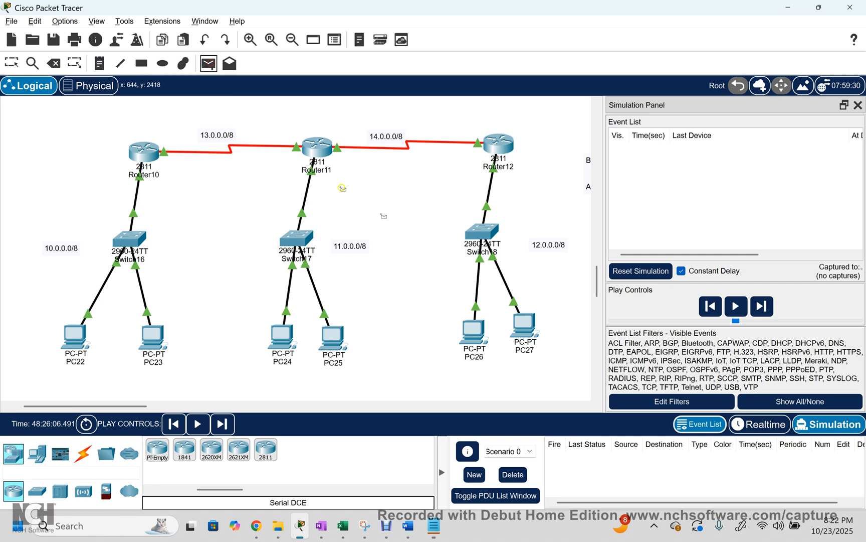
left_click(525, 332)
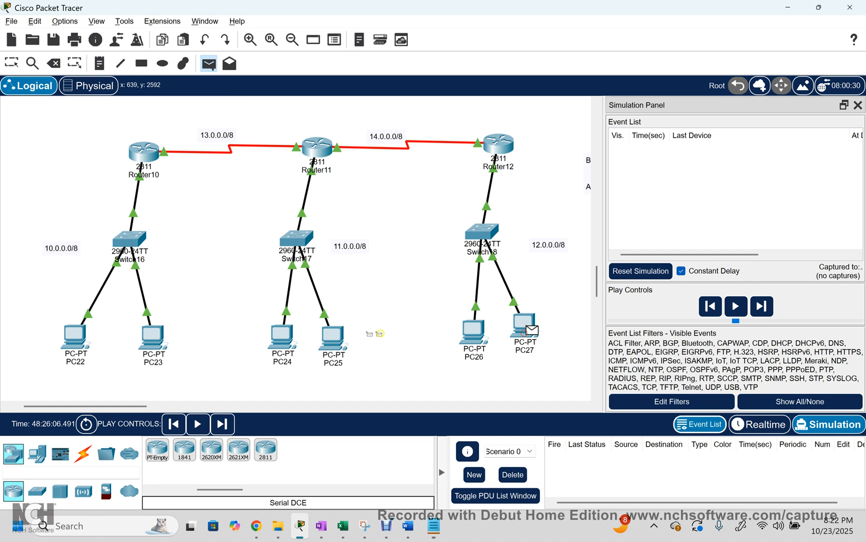
left_click(335, 337)
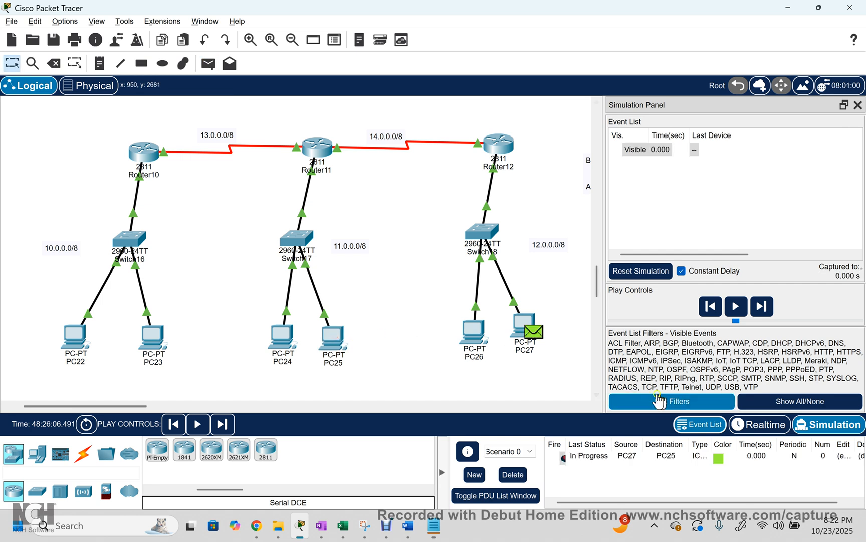
- Step the simulation until the PC27 to PC25 PDU is at Router11 and open its PDU information there
left_click(772, 307)
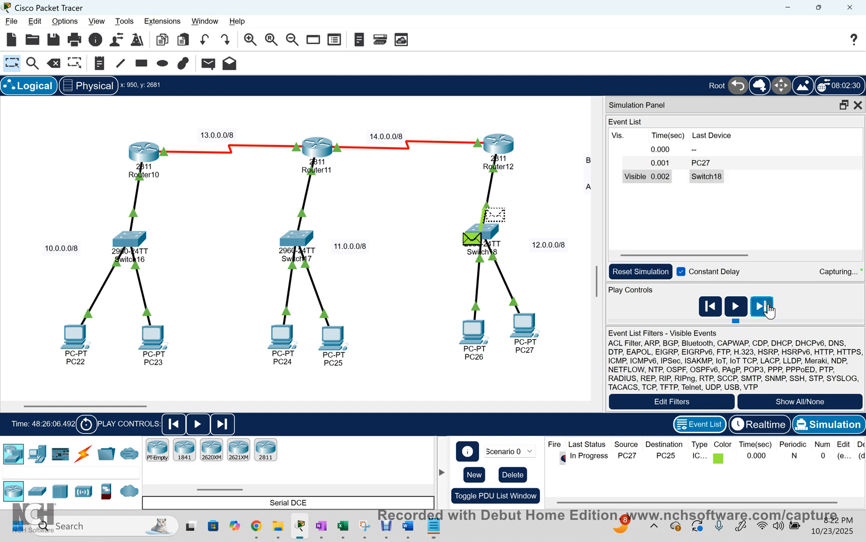
left_click(770, 307)
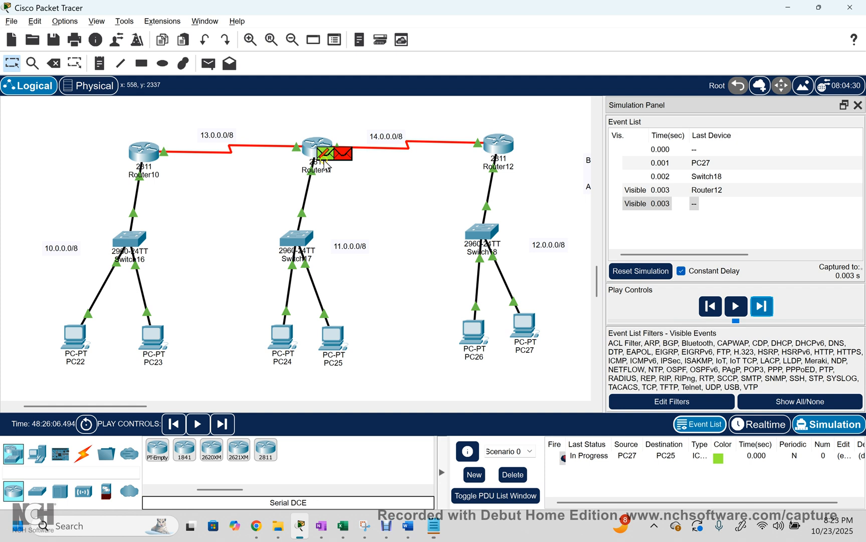
left_click(327, 154)
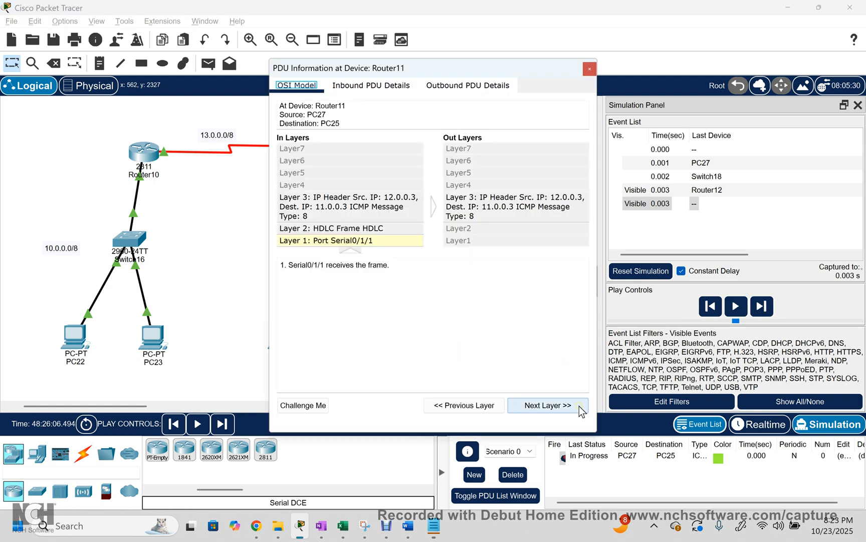
- Examine the PC27 PDU's layers at Router11 up to the outbound access-list 10 check, and close the PDU information
left_click(564, 406)
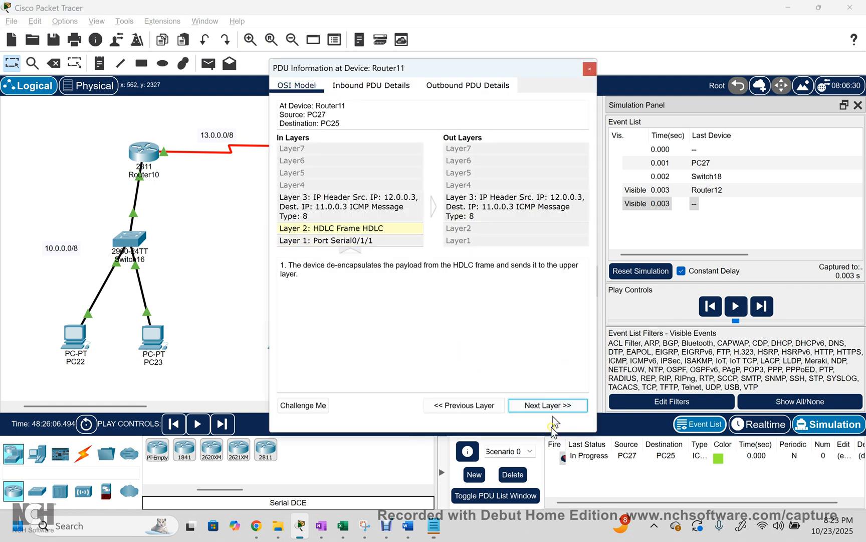
left_click(549, 406)
left_click(549, 405)
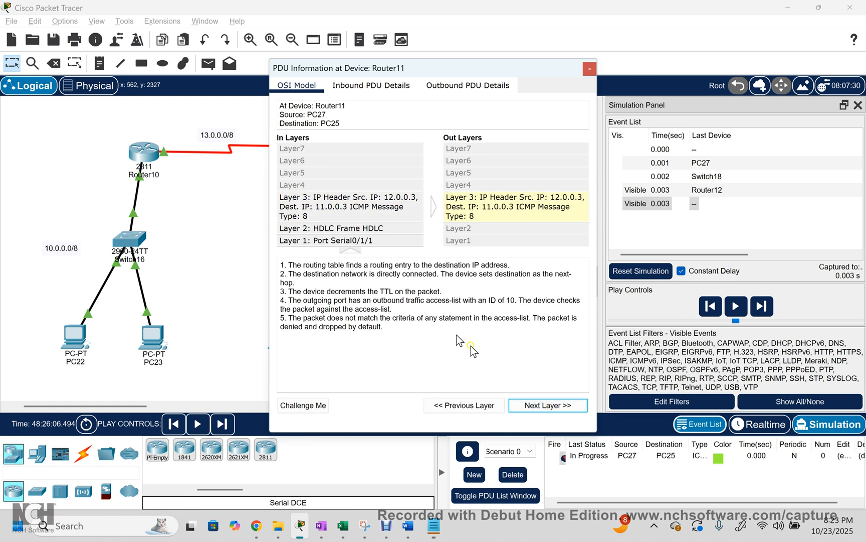
left_click_drag(437, 300, 535, 301)
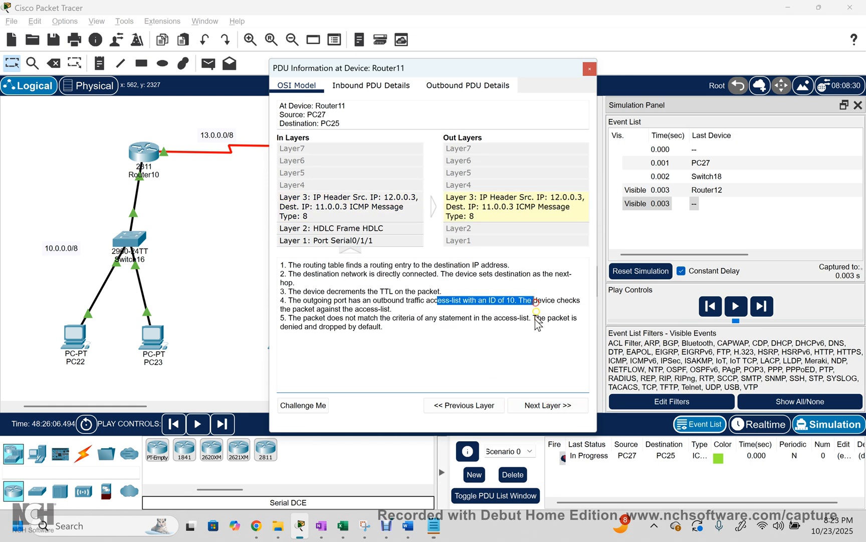
left_click_drag(433, 318, 468, 318)
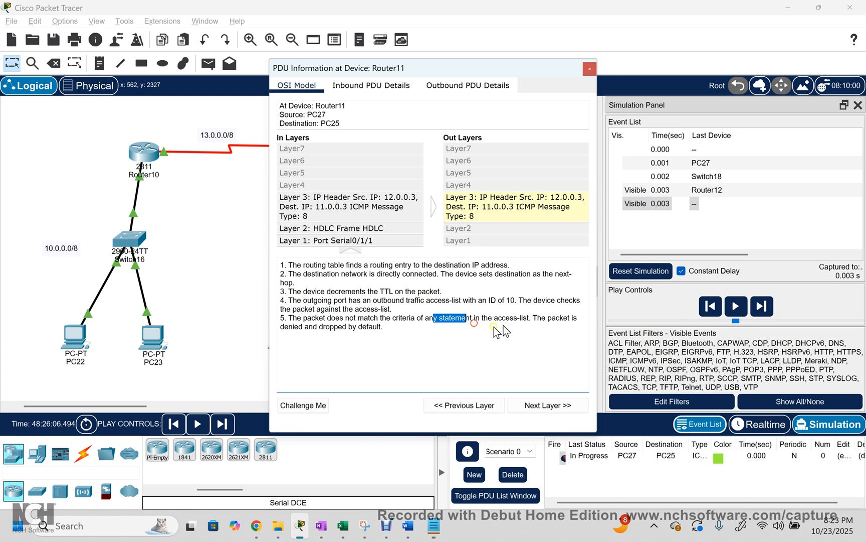
left_click(333, 327)
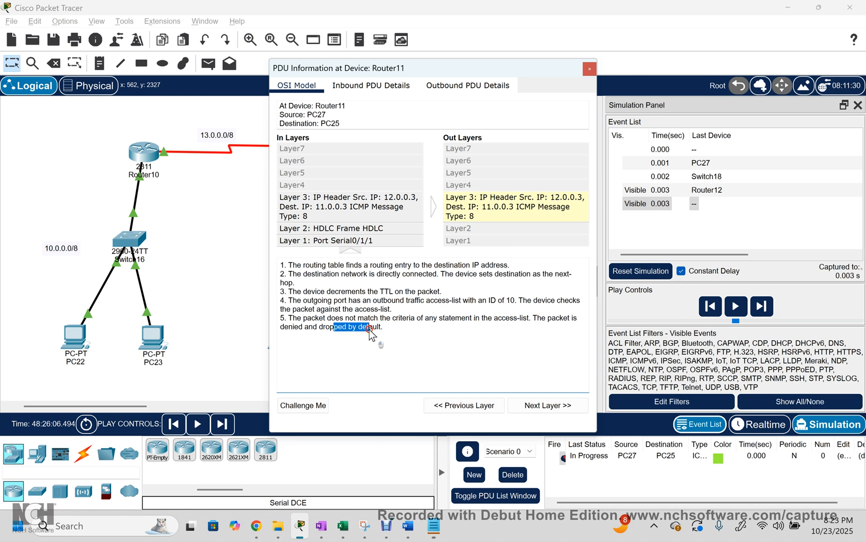
left_click(286, 317)
left_click_drag(287, 318, 529, 319)
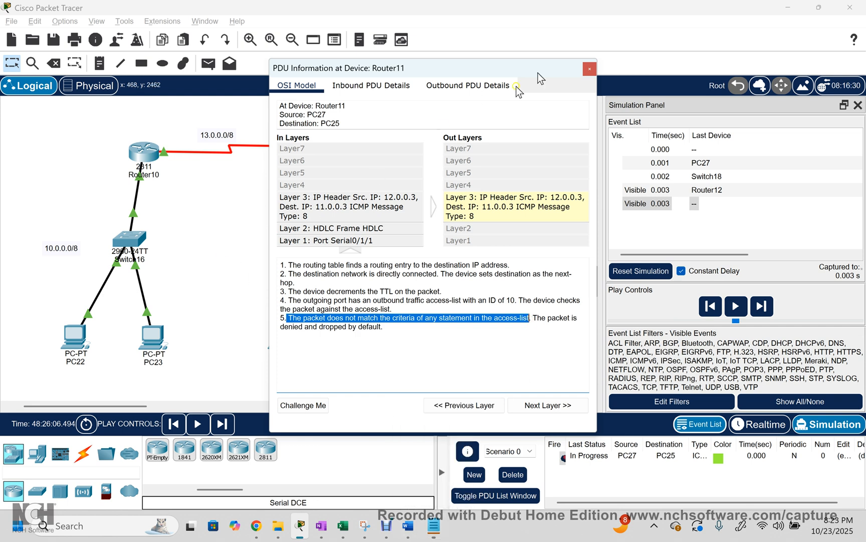
left_click(590, 70)
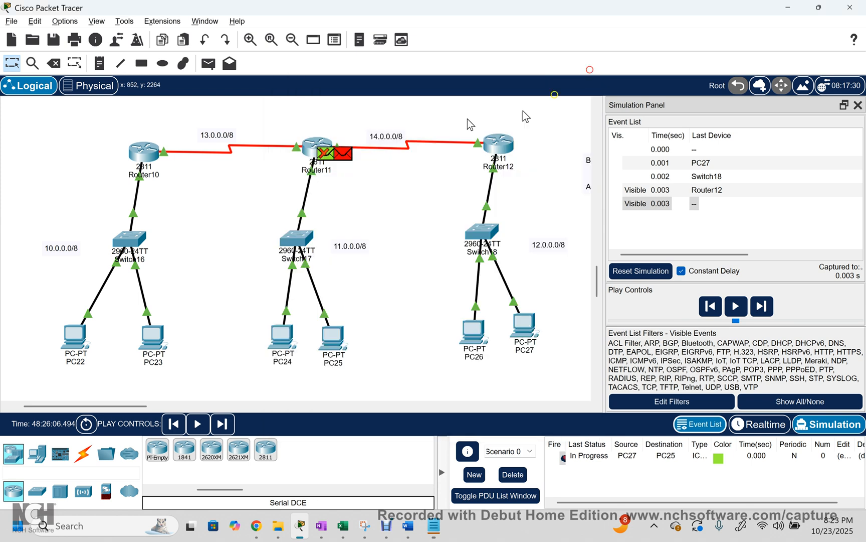
- Open Router11's command line and rerun show access-lists
left_click(318, 152)
left_click(396, 420)
left_click_drag(282, 381, 386, 382)
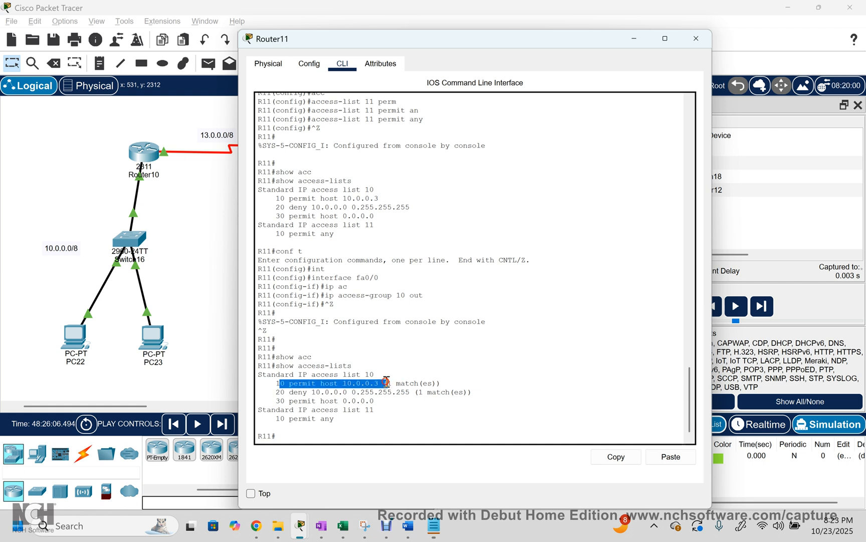
left_click(388, 409)
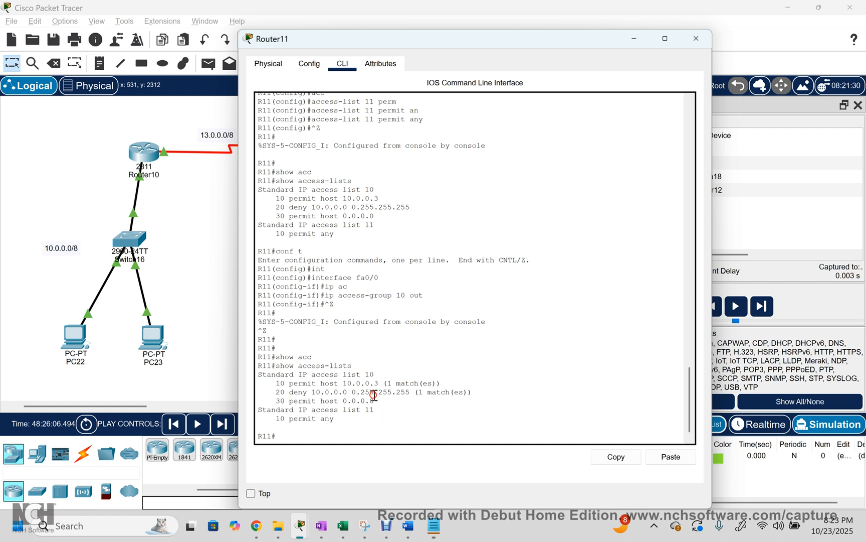
key("Up")
key("Return")
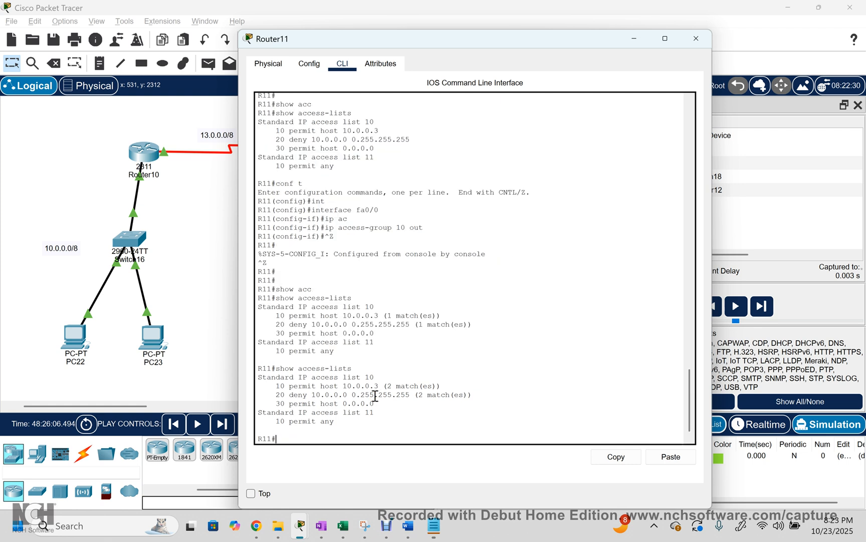
- Examine the match counts in access-list 10 and compare its permit host 0.0.0.0 entry with access-list 11's permit any
left_click_drag(288, 385, 439, 384)
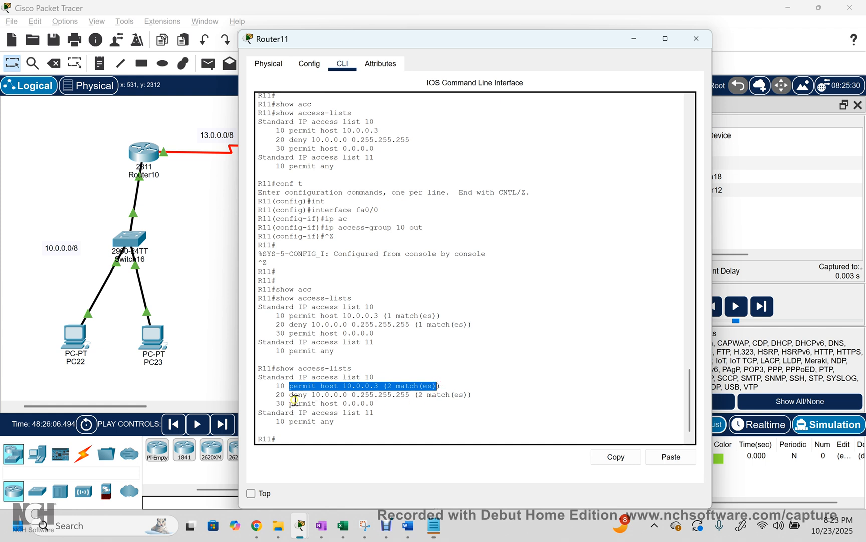
left_click(466, 395)
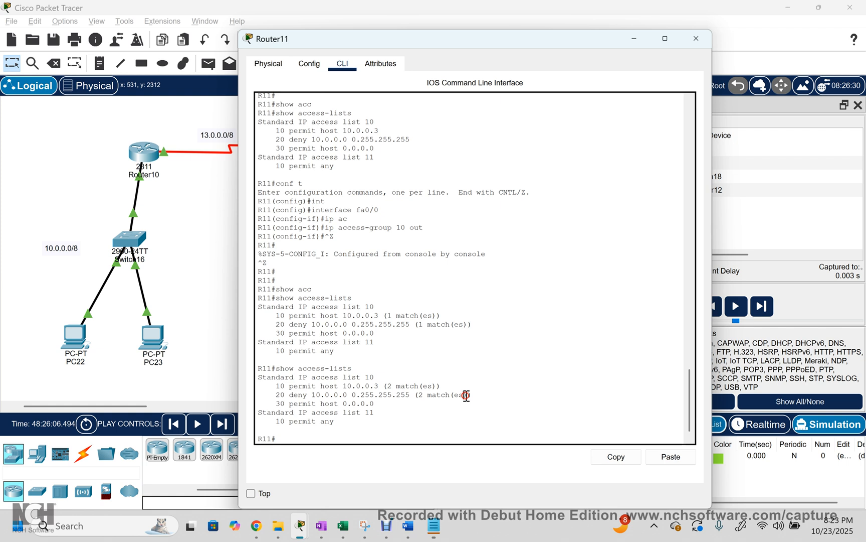
left_click_drag(370, 403, 289, 404)
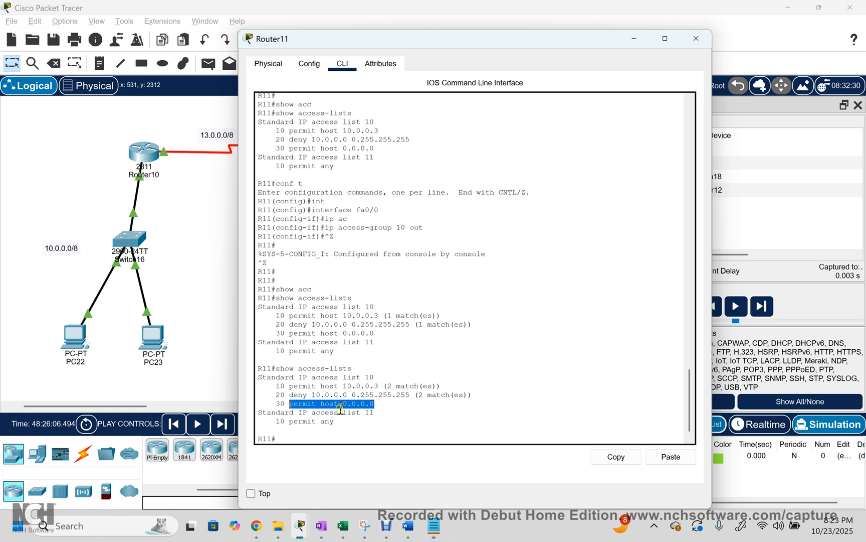
left_click_drag(343, 404, 376, 404)
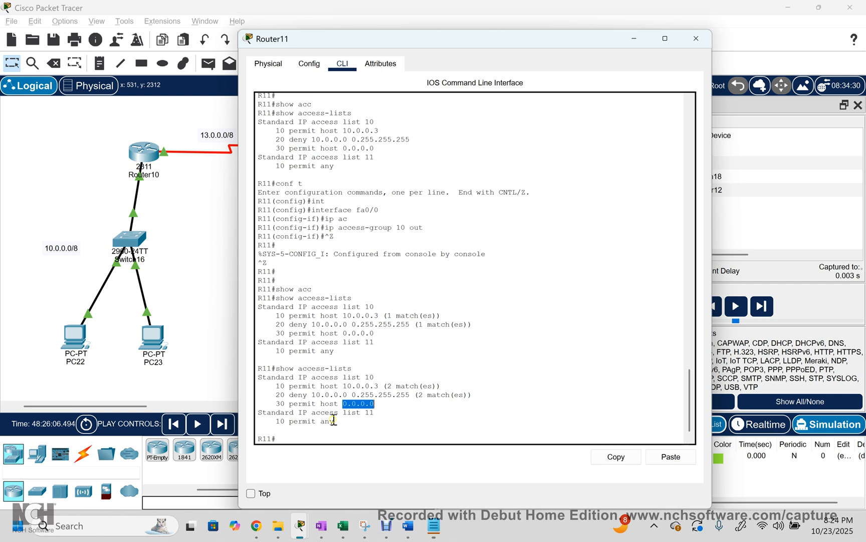
left_click(333, 419)
left_click_drag(332, 421, 283, 420)
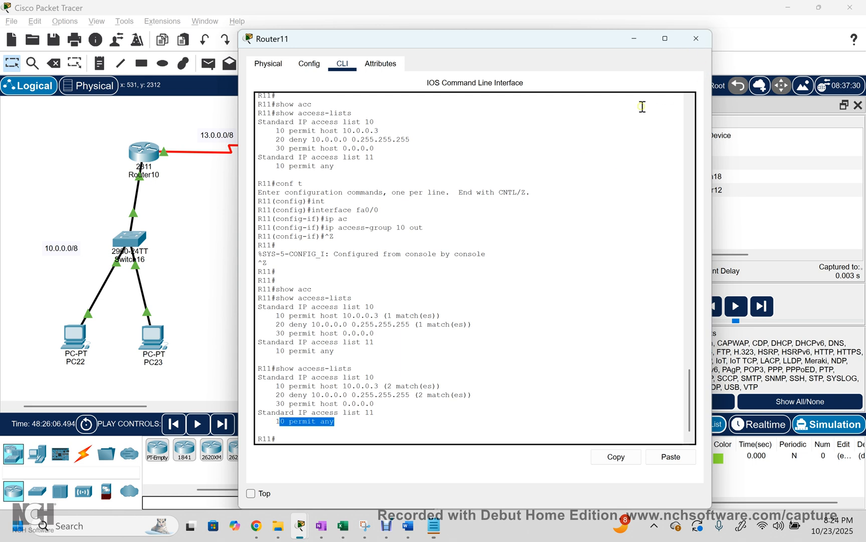
left_click_drag(370, 405, 344, 408)
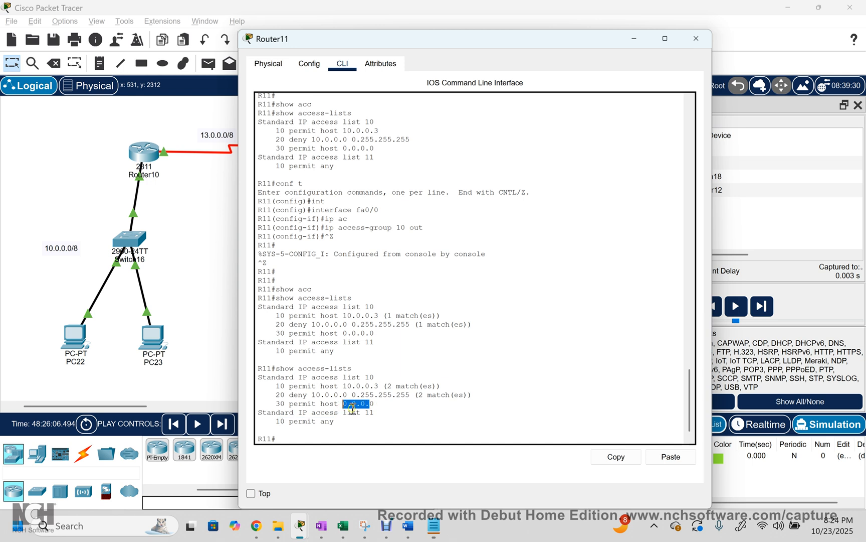
left_click(376, 403)
left_click_drag(345, 422, 275, 425)
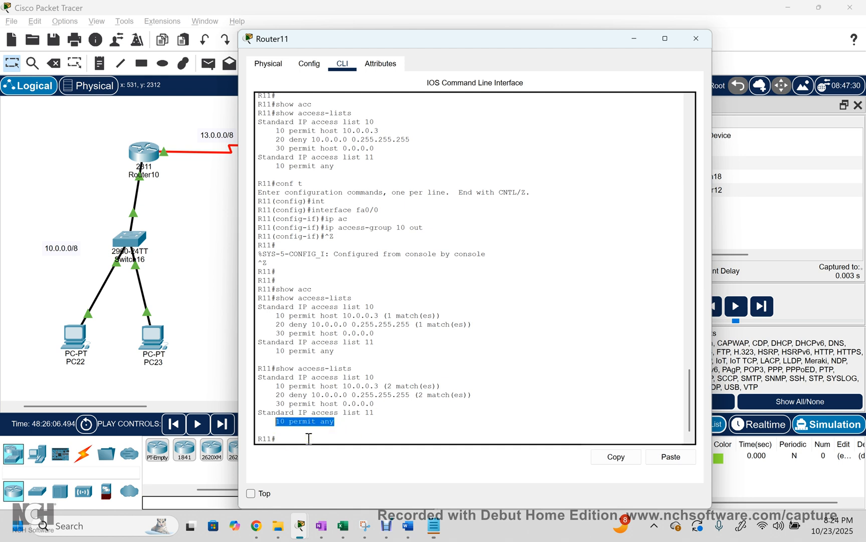
left_click(340, 407)
- On Router11's interface fa0/0, remove the outbound access-list with no ip access-group 10 out
left_click(549, 269)
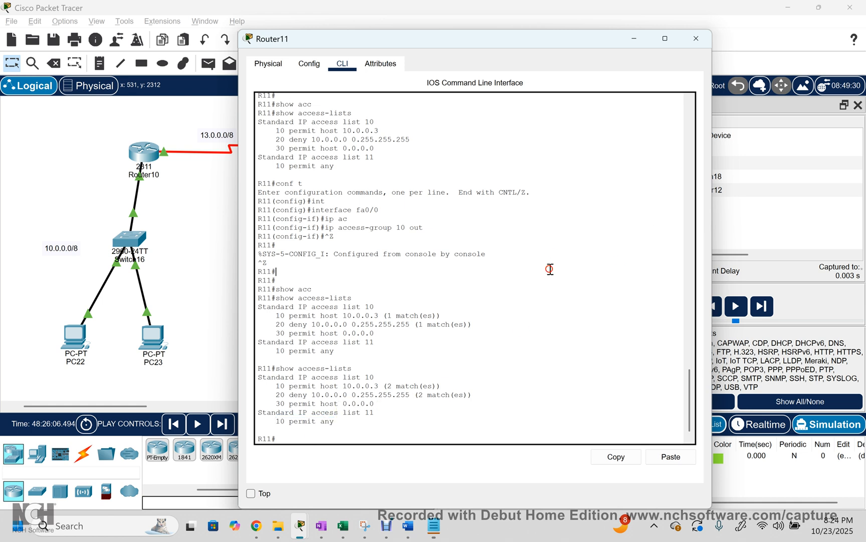
type("conf t")
key("Return")
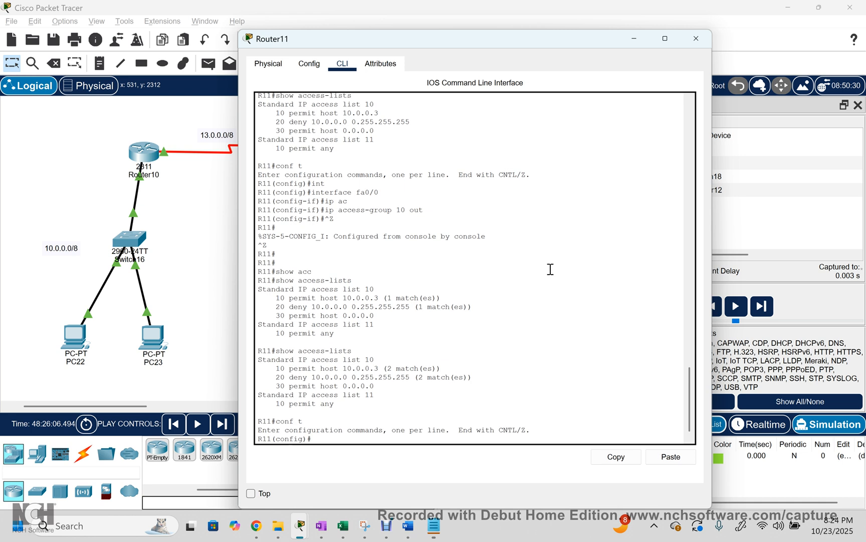
type("int")
key("Tab")
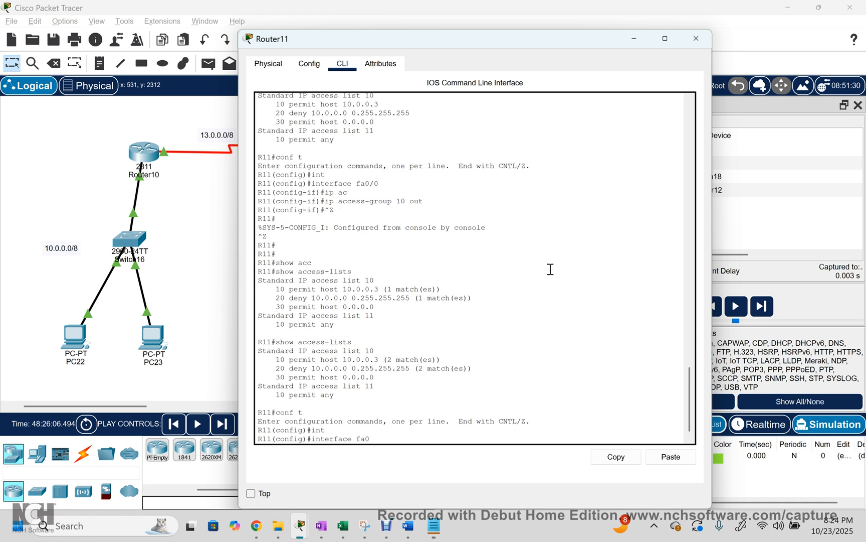
type("fa0/0")
key("Return")
type("no ip")
key("Tab")
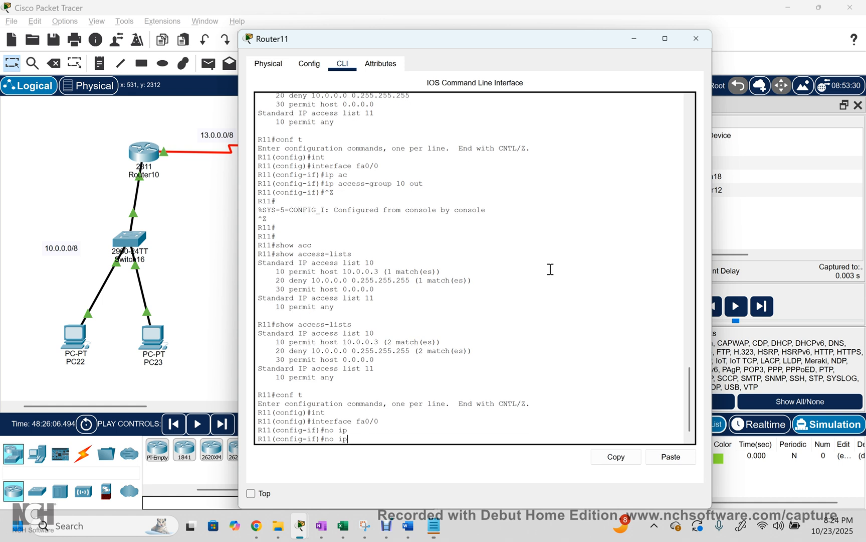
type("acc")
key("Tab")
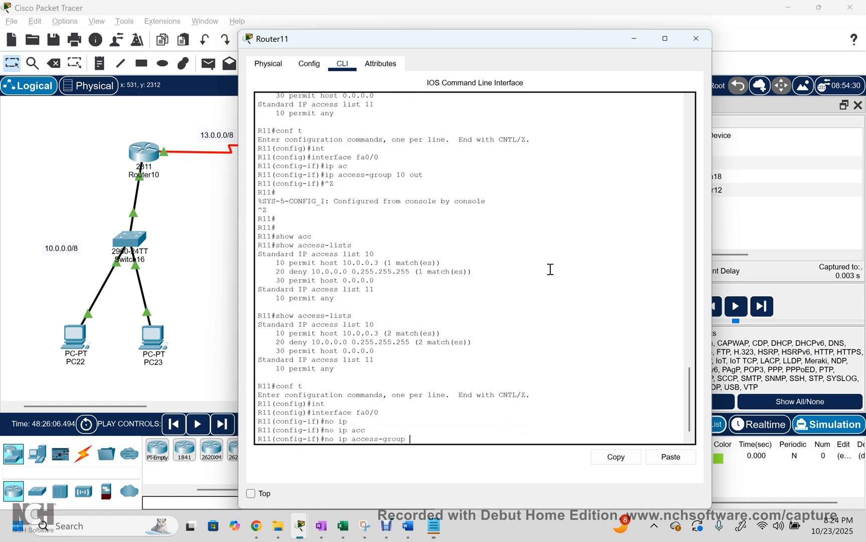
type("10 out")
key("Return")
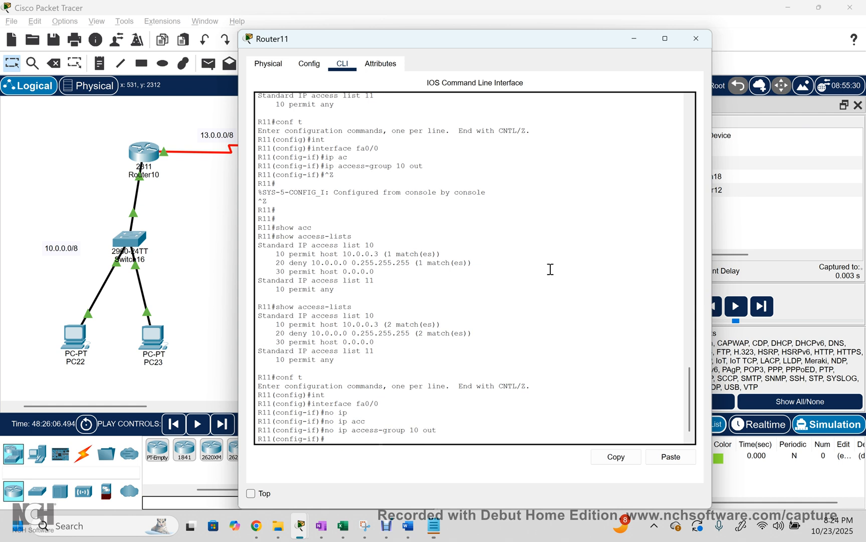
- Return to the topology and replay the existing PC27 to PC25 PDU from Router12
left_click(189, 206)
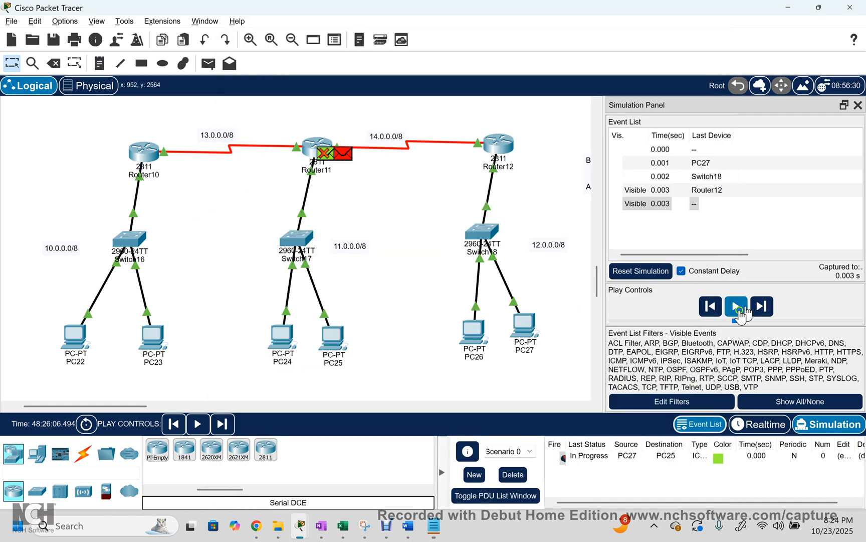
left_click(712, 306)
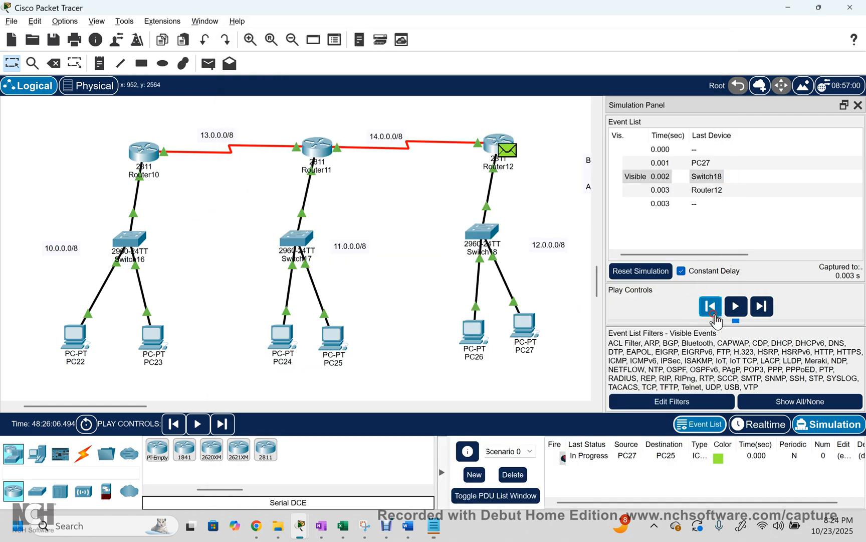
left_click(758, 313)
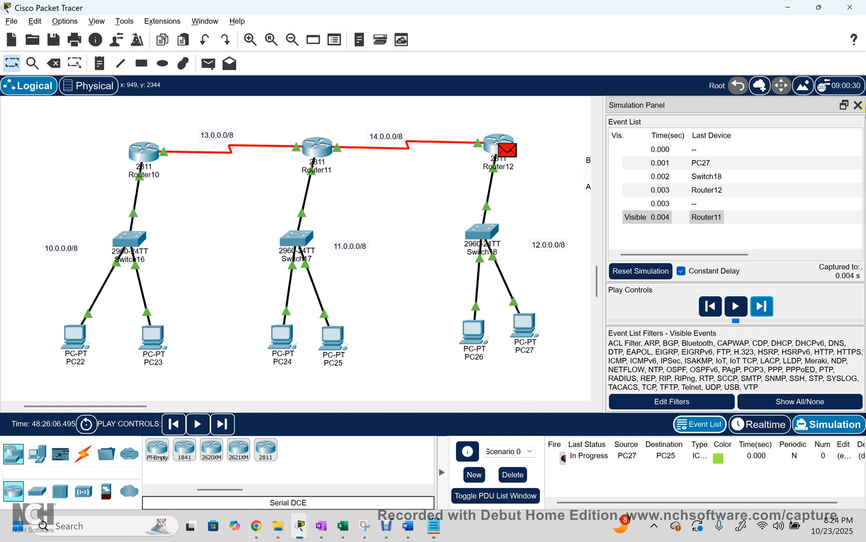
- Delete the old PC27 to PC25 PDU scenario and add a fresh simple PDU between the same two PCs
left_click(513, 474)
left_click(208, 63)
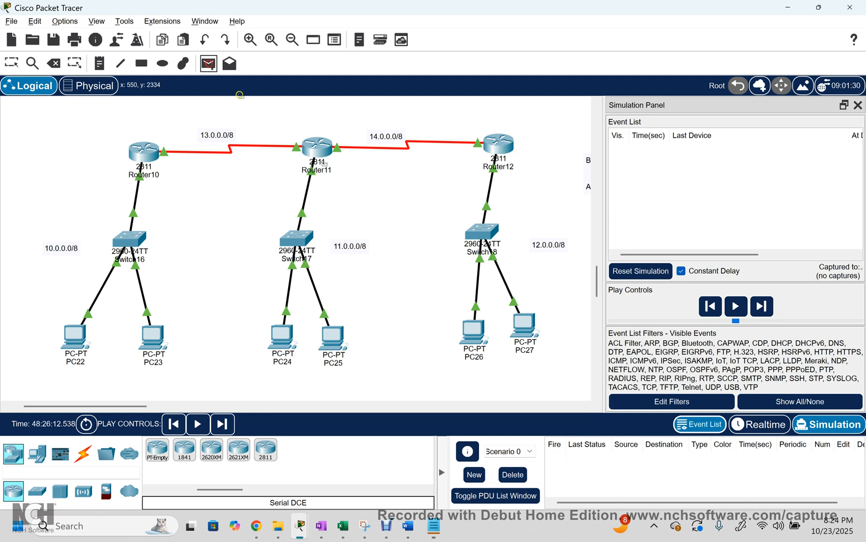
left_click(523, 331)
left_click(341, 346)
- Advance the PC27 to PC25 PDU hop by hop through its full round trip, then return to Realtime mode
left_click(762, 306)
left_click(762, 306)
left_click(763, 307)
left_click(764, 307)
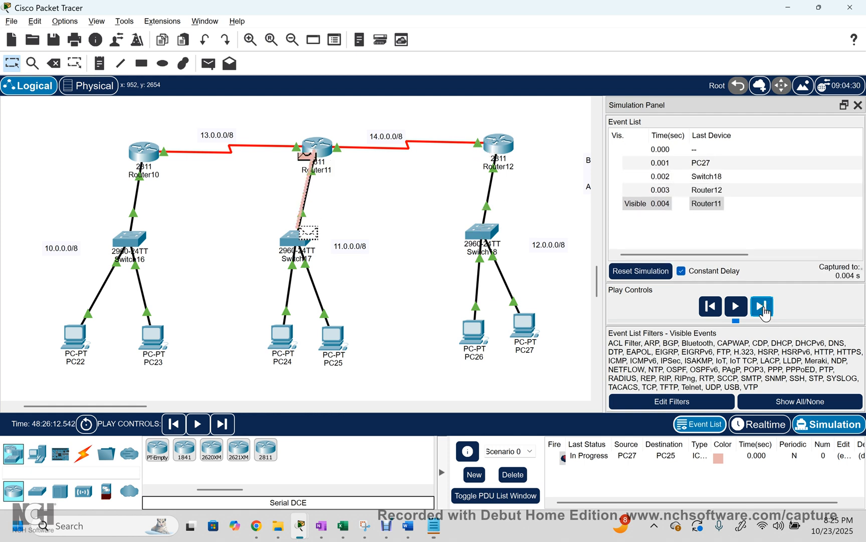
left_click(762, 307)
left_click(762, 307)
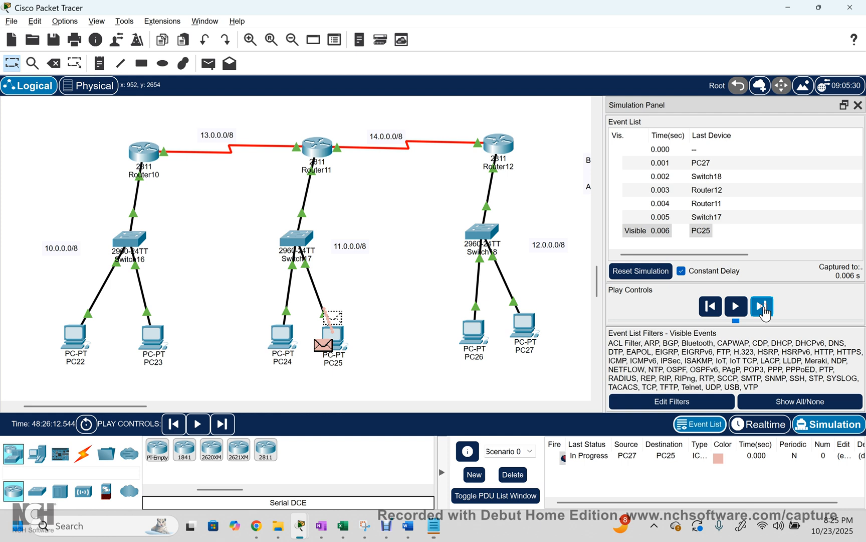
left_click(762, 307)
left_click(762, 306)
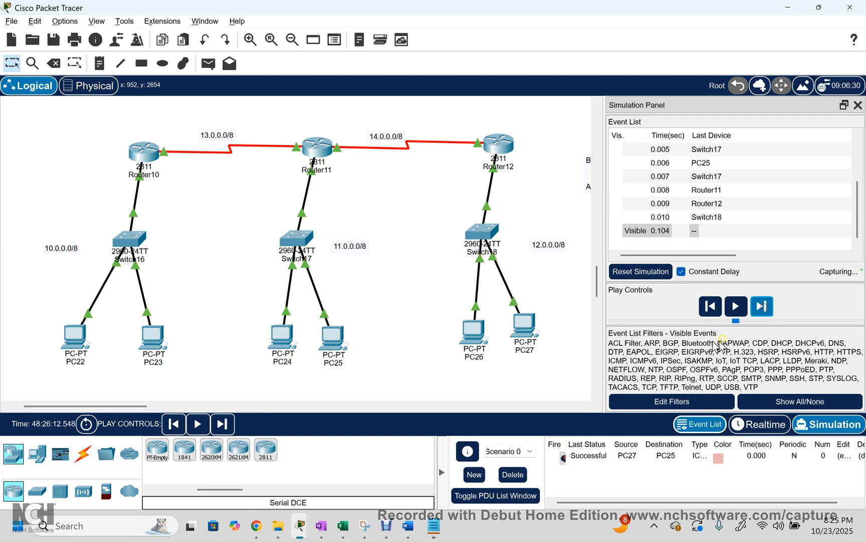
left_click(752, 425)
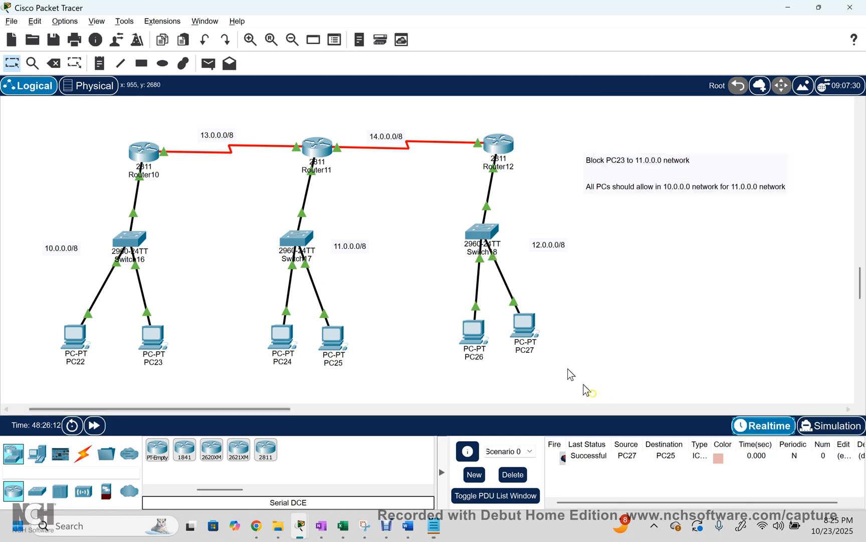
- Reopen Router11's command line and review the access-list 10 entries in the earlier output
left_click(322, 150)
left_click(465, 350)
key("Return")
key("Return")
key("Return")
key("Return")
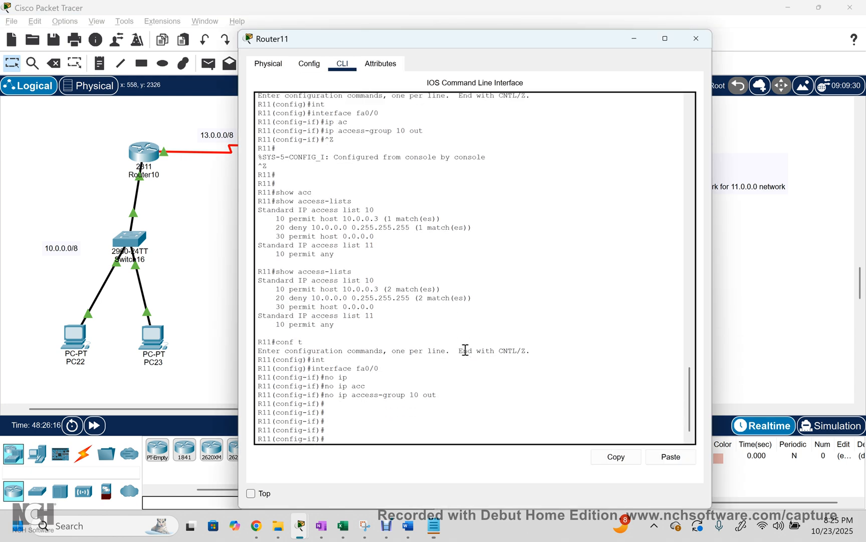
left_click_drag(291, 286, 425, 290)
left_click_drag(414, 350, 423, 351)
- Exit Router11's fa0/0 interface configuration to global configuration mode
type("a")
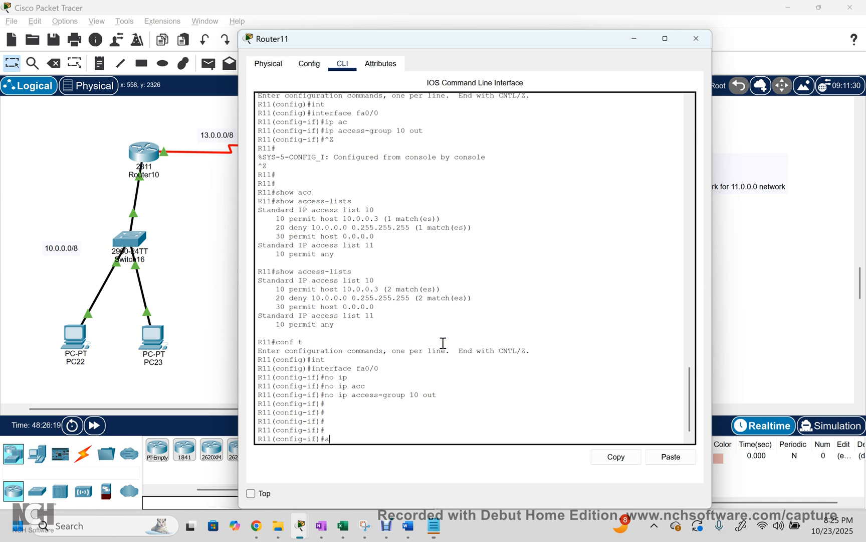
type("cc")
key("Tab")
type("e")
key("BackSpace")
key("BackSpace")
key("BackSpace")
key("BackSpace")
type("exit")
key("Return")
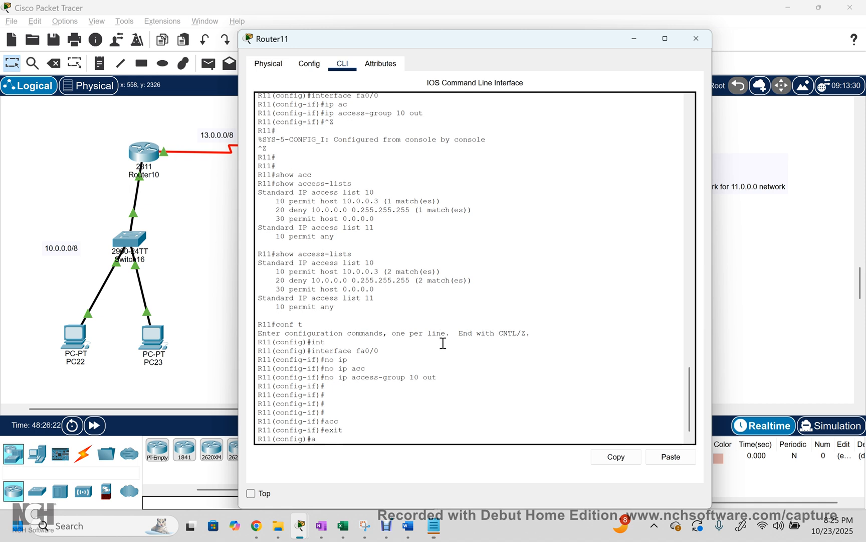
- Create standard access-list 12 on Router11 with a permit host 10.0.0.3 entry
type("acc")
key("Tab")
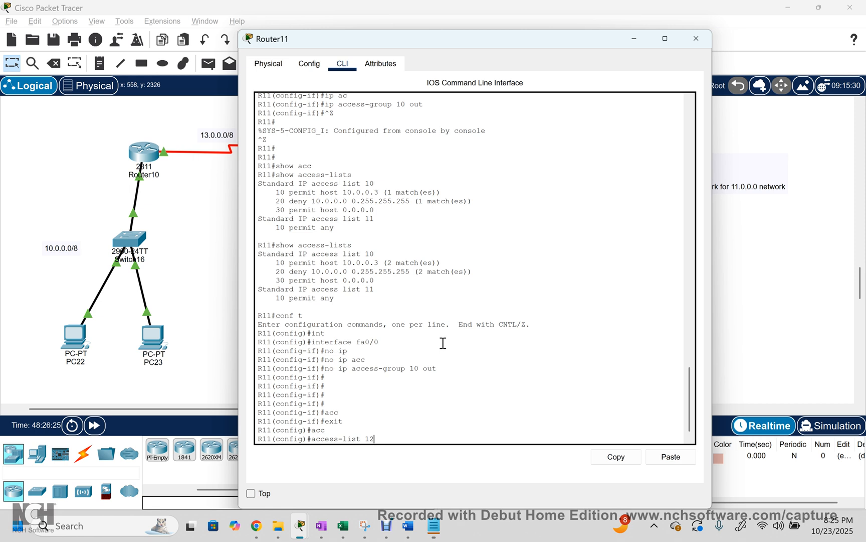
type("12 perm")
key("Tab")
type("host")
key("Tab")
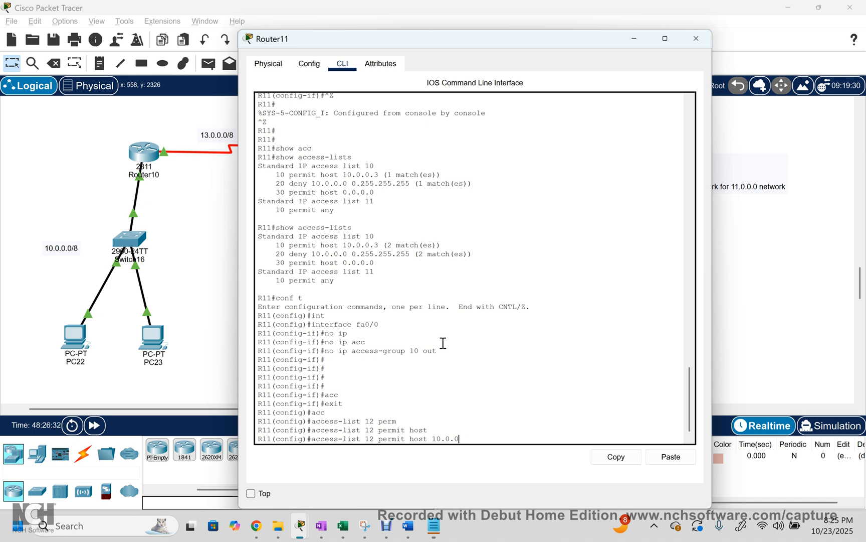
key("Return")
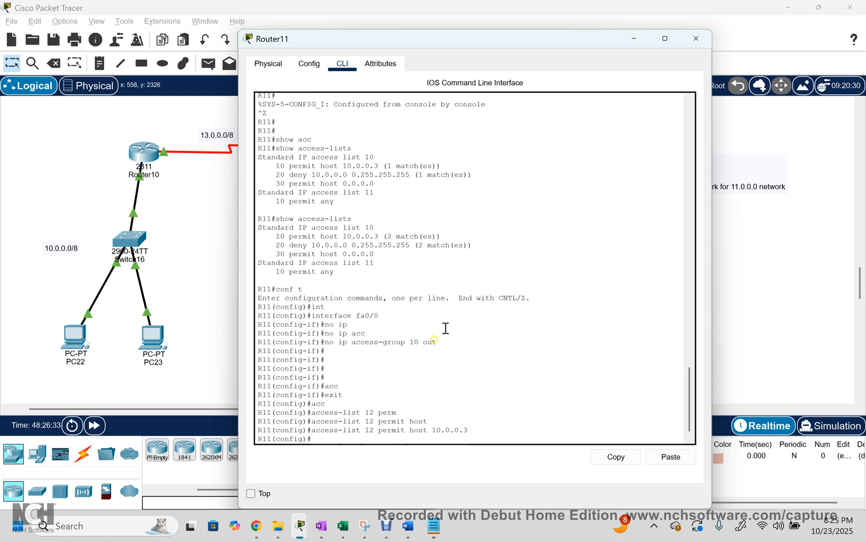
- Following access-list 10's entries, add deny 10.0.0.0 0.255.255.255 to access-list 12
left_click_drag(294, 236, 372, 235)
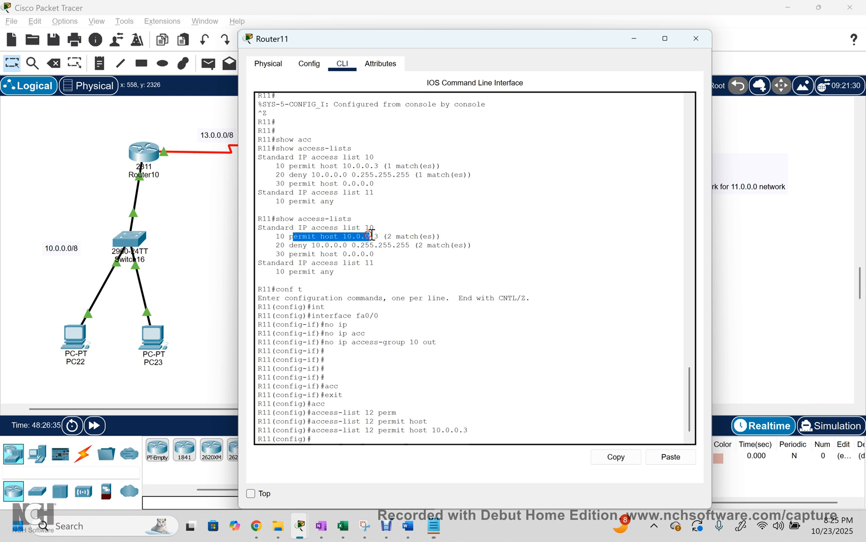
left_click_drag(290, 245, 472, 245)
left_click(413, 411)
type("acc")
key("Tab")
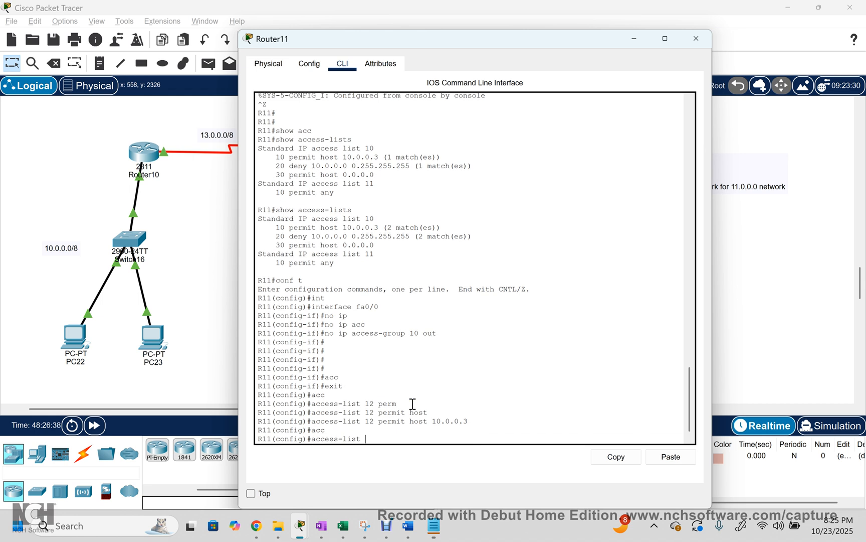
type("12 de")
key("Tab")
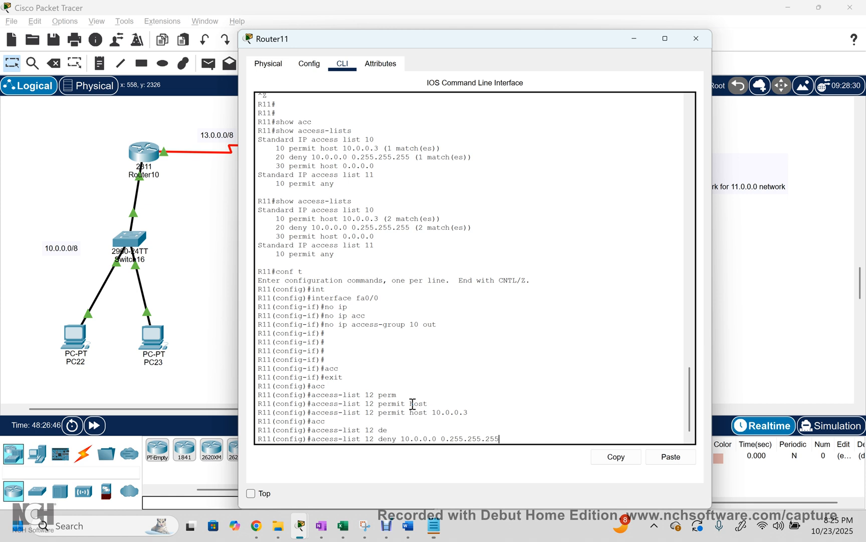
key("Return")
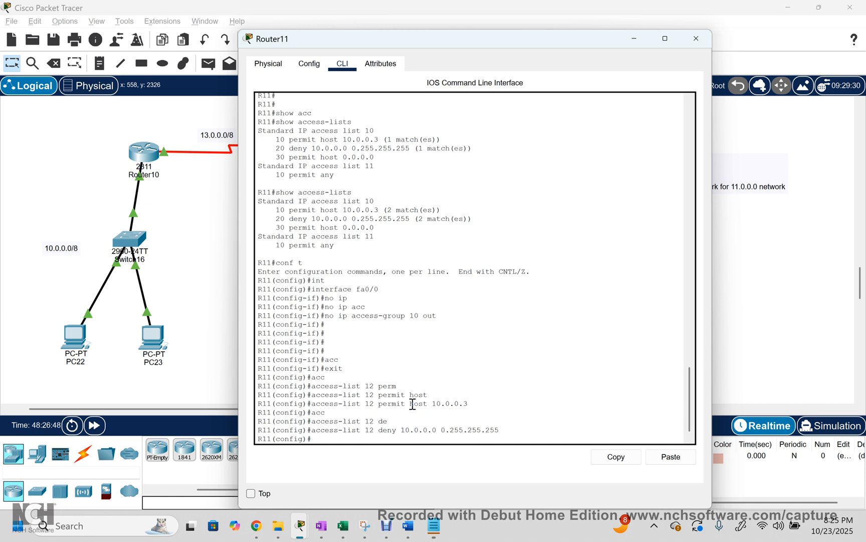
- Add a permit any entry to access-list 12
type("acc")
key("Tab")
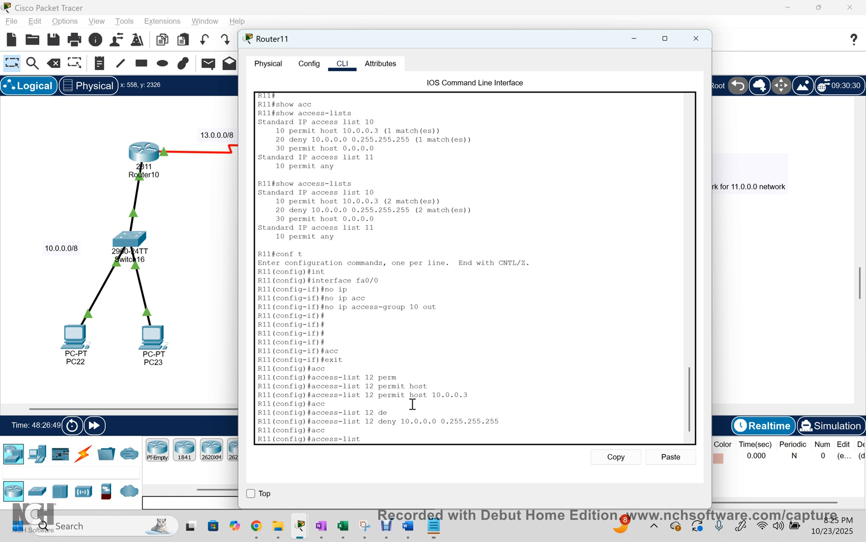
type("12 per")
key("Tab")
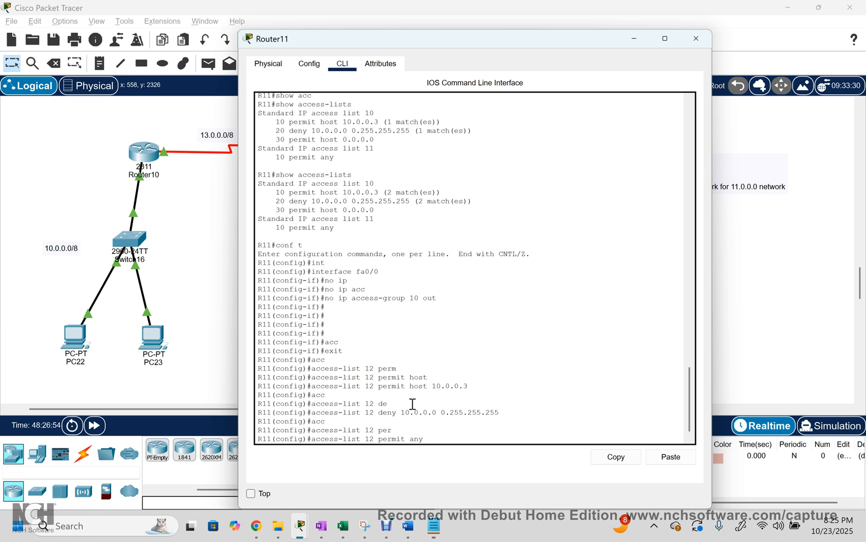
type("any")
key("Return")
left_click(446, 427)
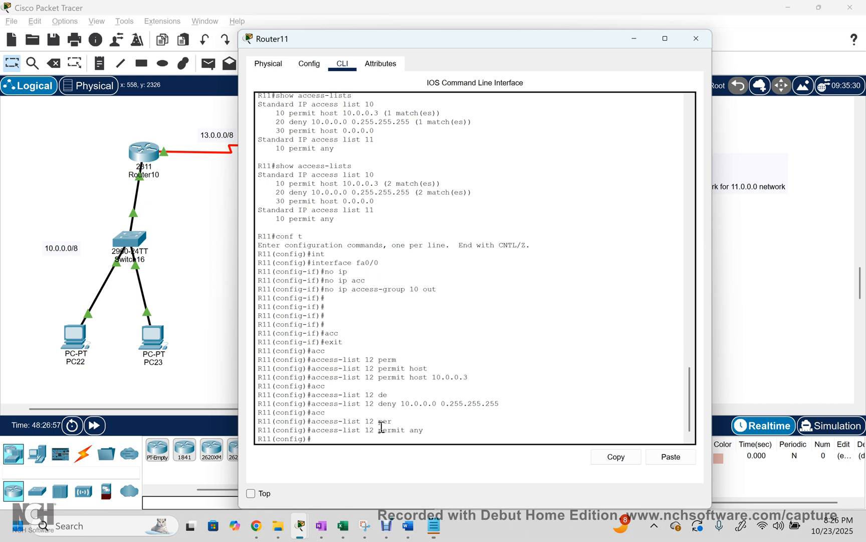
- Leave configuration mode and list Router11's access lists with show access-lists
key("ctrl+z")
key("Return")
key("Return")
type("show acc")
key("Tab")
key("Return")
- Compare access-list 10's entries with those of access-list 12, especially permit host 0.0.0.0 against permit any
left_click_drag(376, 396, 357, 96)
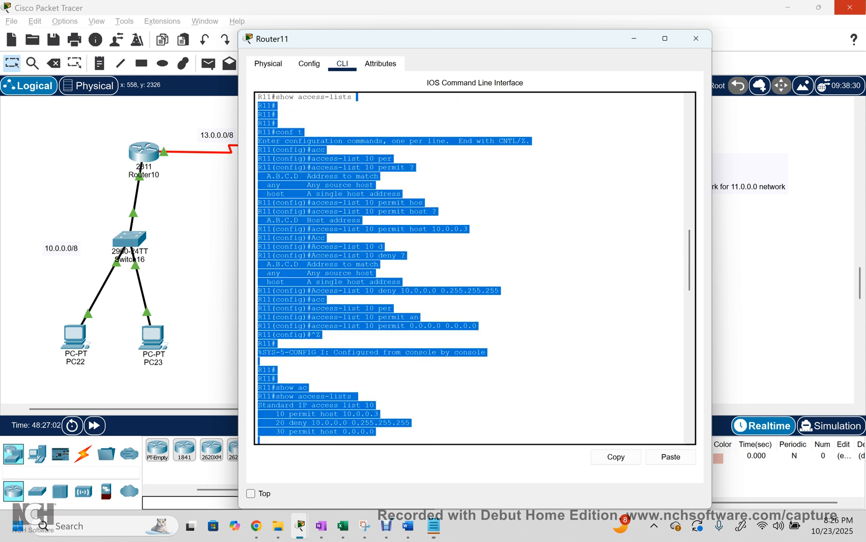
scroll(494, 300, "down", 15)
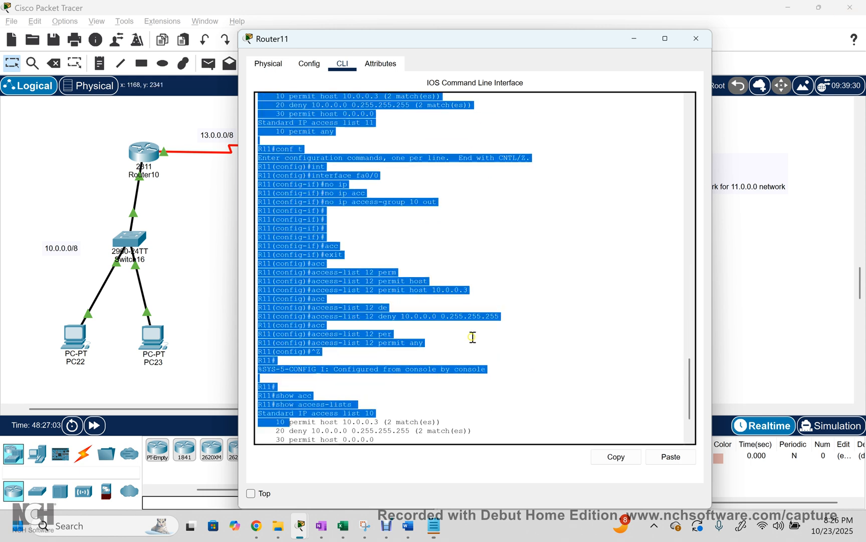
left_click(484, 349)
left_click_drag(299, 348, 388, 364)
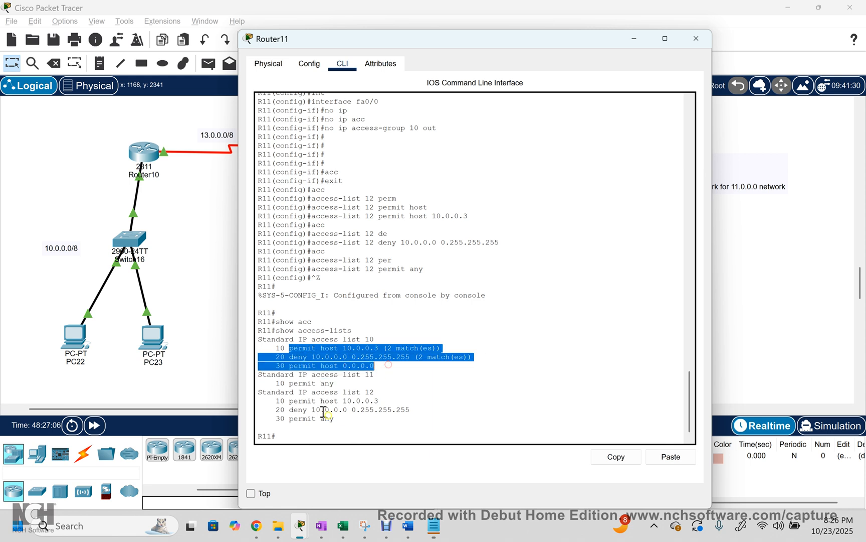
left_click_drag(380, 402, 335, 422)
left_click_drag(337, 420, 286, 418)
left_click_drag(379, 362, 315, 365)
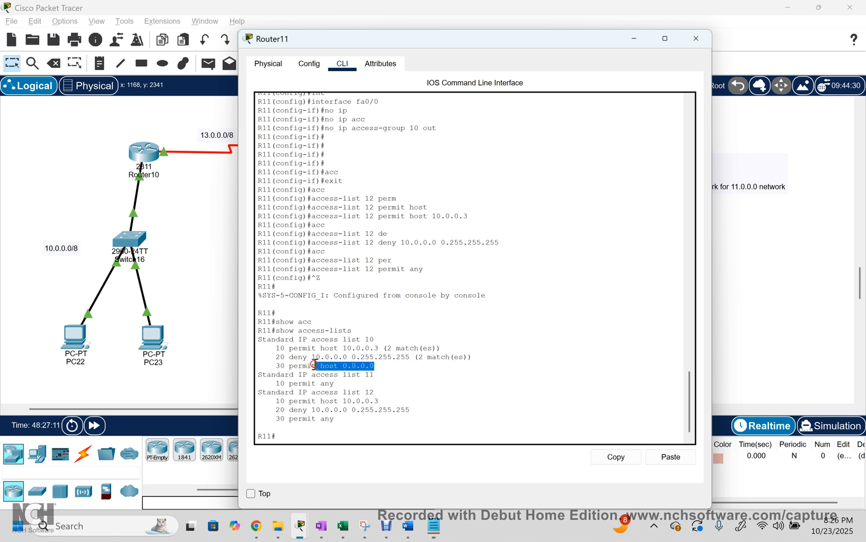
- Apply access-list 12 outbound on Router11's interface fa0/0 with ip access-group 12 out, and close the router window
left_click(315, 430)
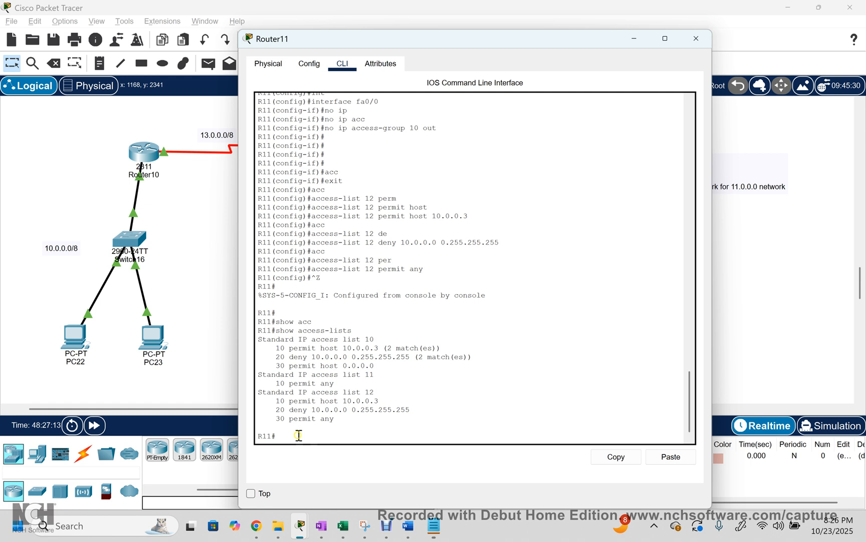
type("conf t")
key("Return")
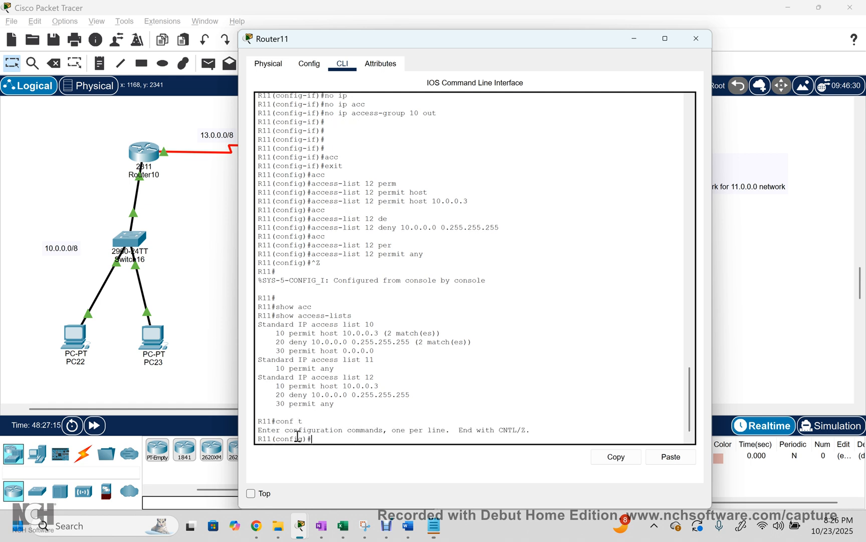
type("int")
key("Tab")
type("fa0/0")
key("Return")
type("ip acc")
key("Tab")
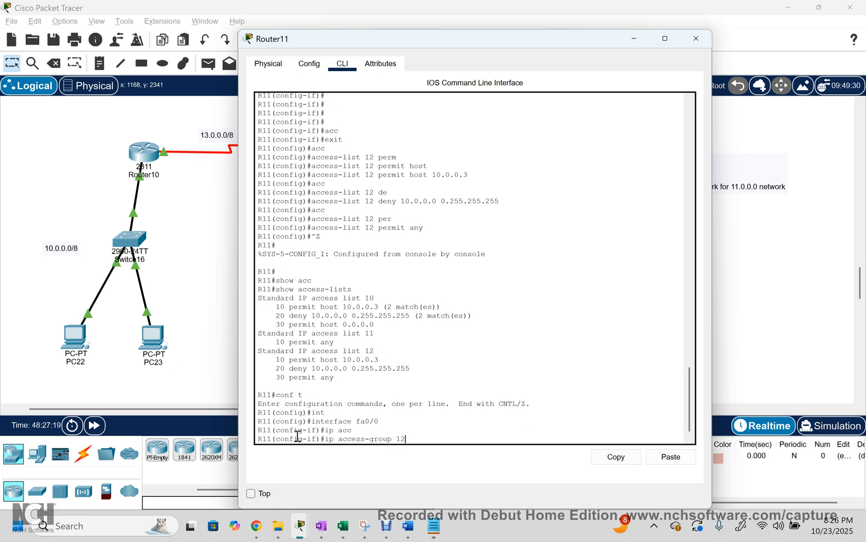
type("12 out")
key("Return")
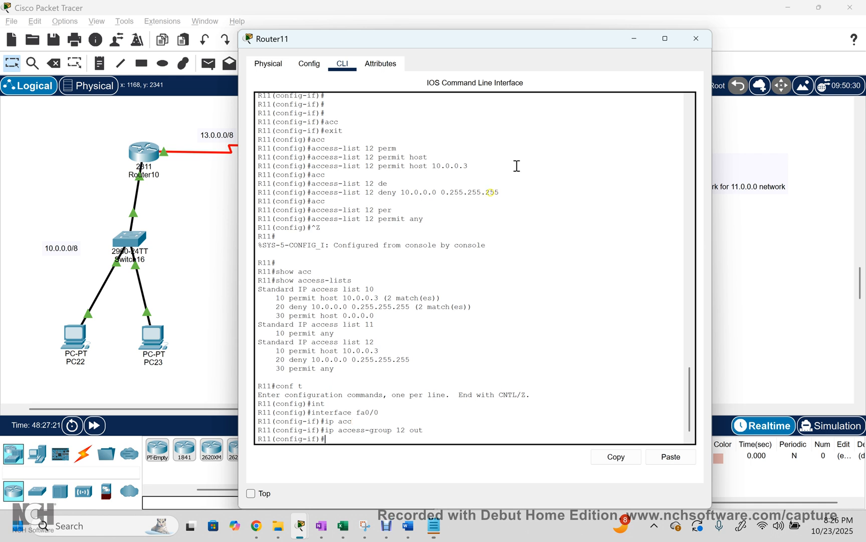
left_click(696, 38)
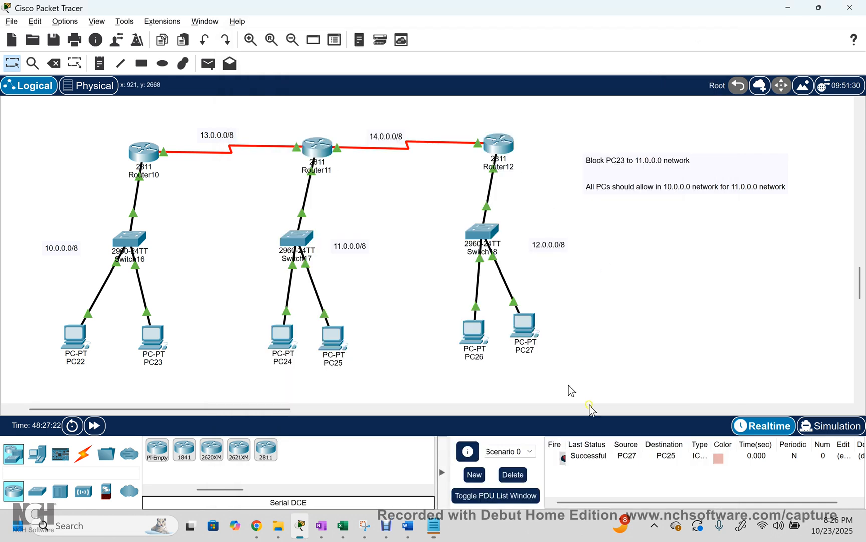
- Test access to the 11.0.0.0 network with a simple PDU from PC26 to PC25
left_click(208, 63)
left_click(480, 335)
left_click(330, 337)
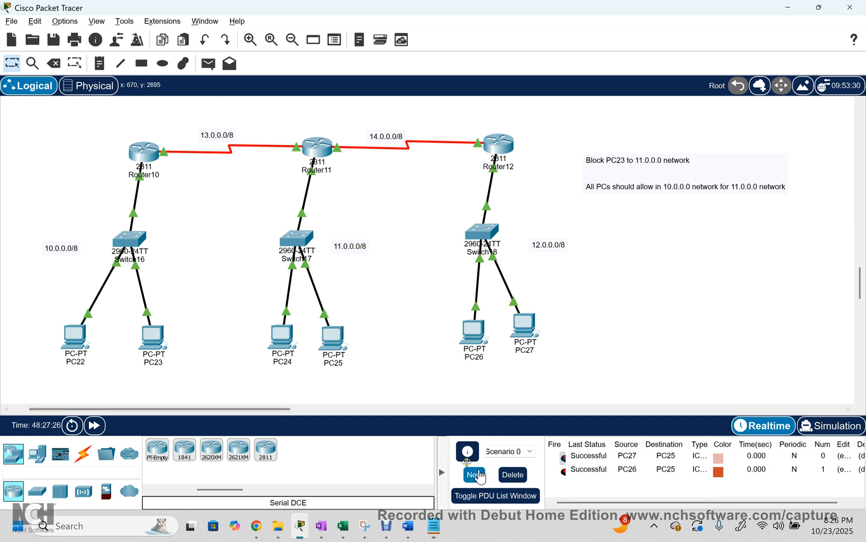
- Clear the PDU scenario and send simple PDUs from PC23 to PC24 and from PC22 to PC24
left_click(512, 474)
left_click(208, 63)
left_click(157, 346)
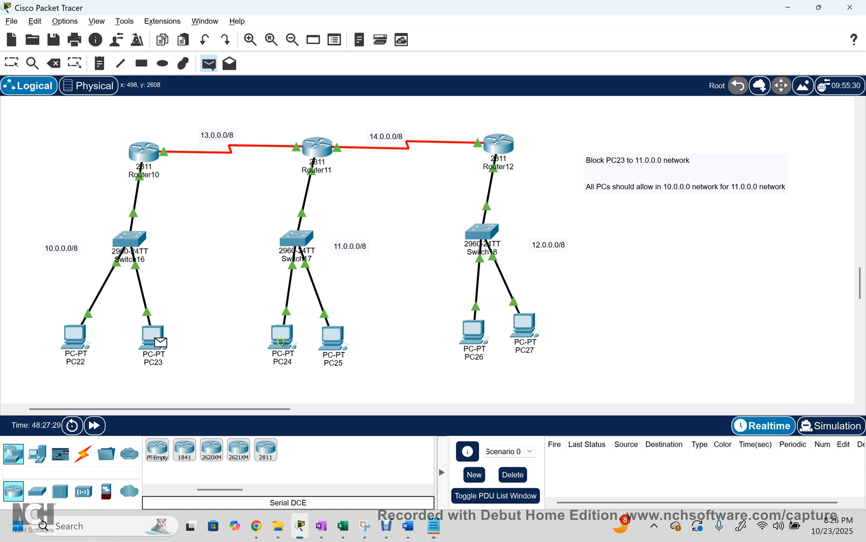
left_click(283, 341)
left_click(209, 63)
left_click(75, 336)
left_click(281, 339)
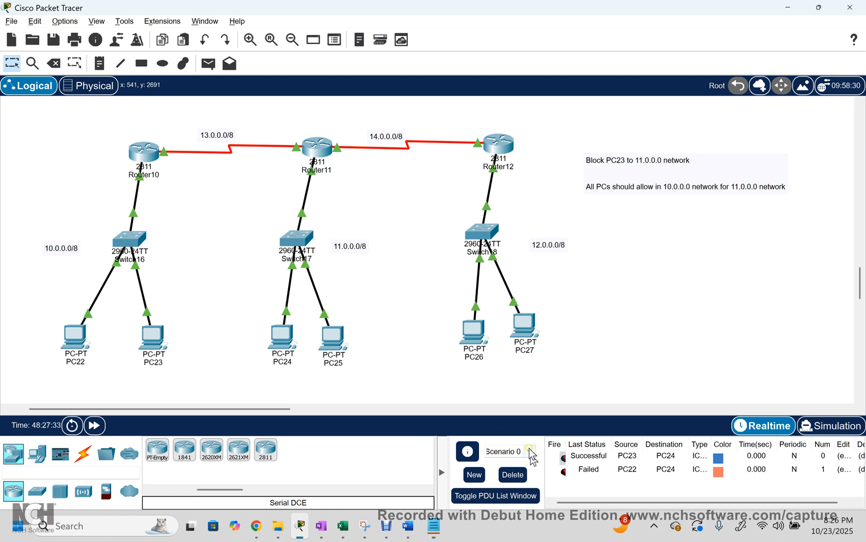
- Delete the current PDU scenario and switch to Simulation mode
left_click(513, 474)
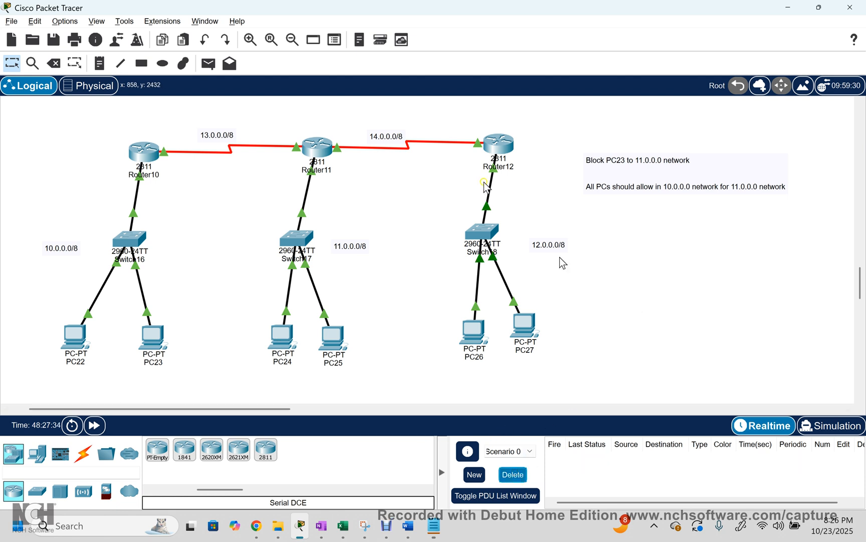
left_click(830, 426)
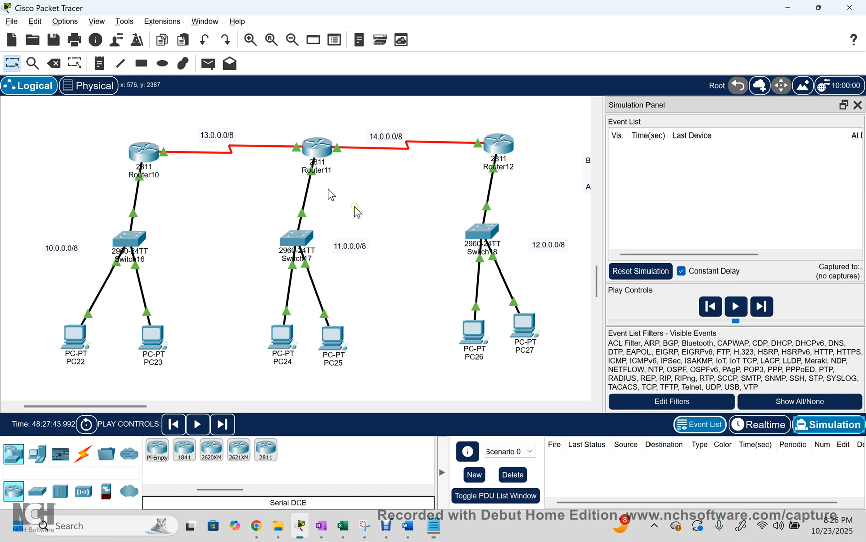
left_click(209, 64)
left_click(526, 331)
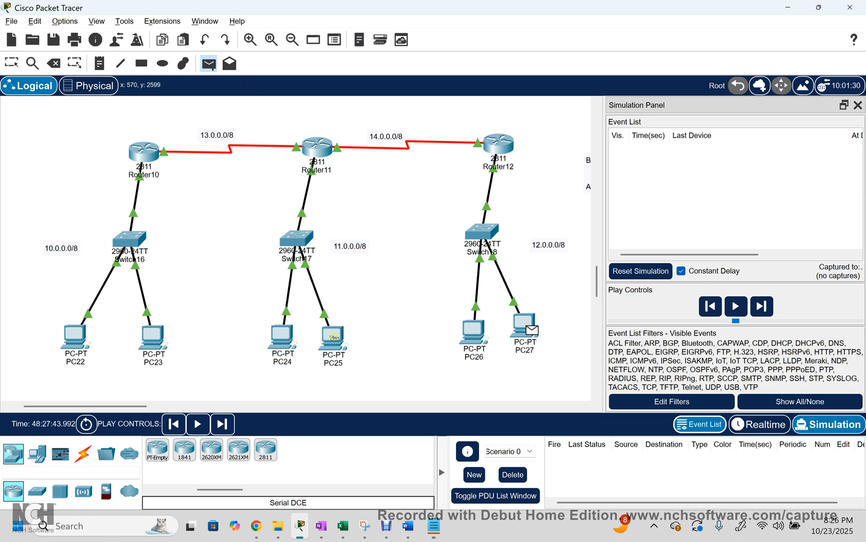
left_click(289, 338)
left_click(513, 474)
- Send a simple PDU from PC27 to PC24 and advance the simulation hop by hop until it leaves Router11
left_click(208, 63)
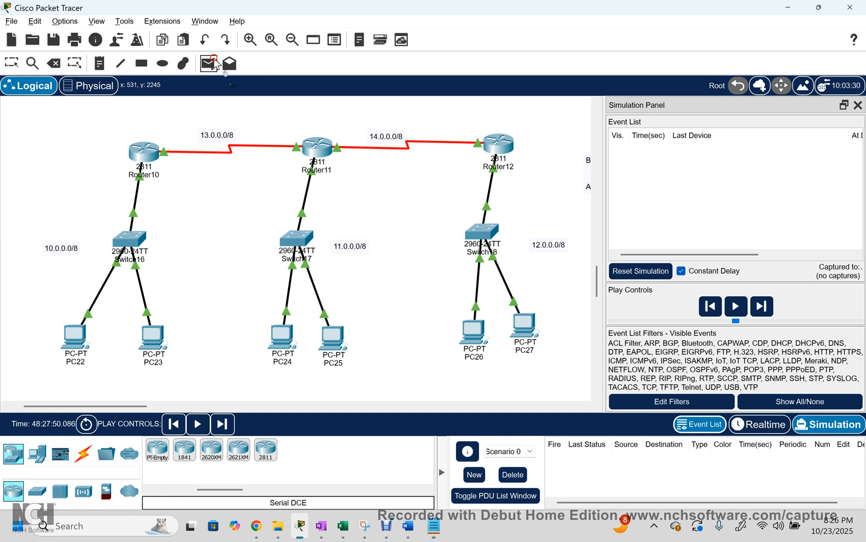
left_click(525, 335)
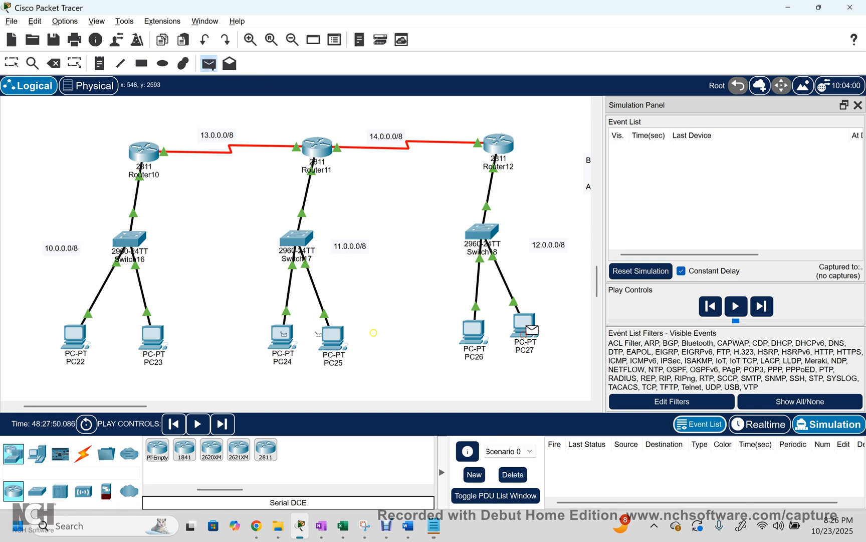
left_click(281, 337)
left_click(761, 314)
left_click(762, 315)
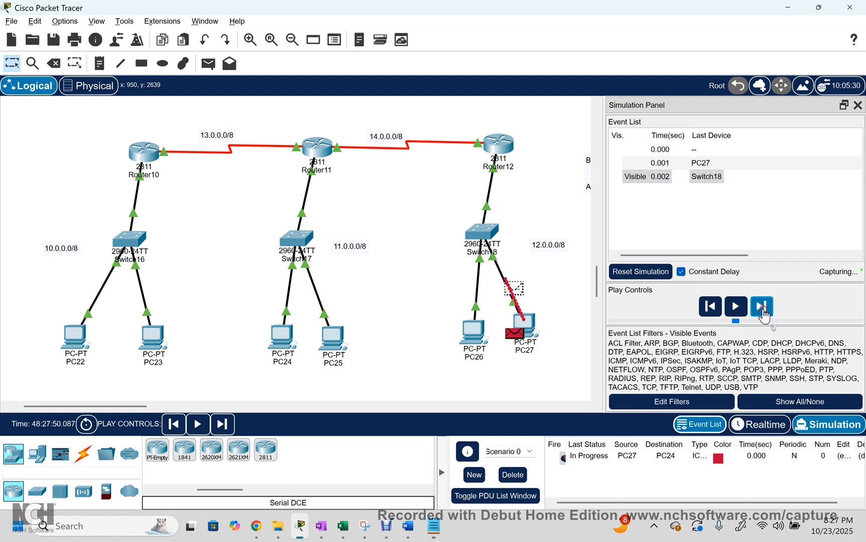
left_click(763, 315)
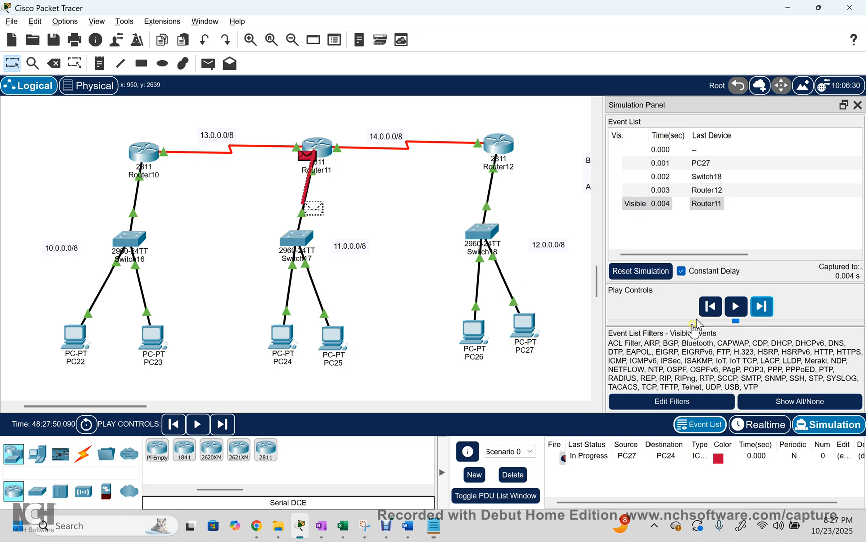
- Examine the PDU information at Router11 layer by layer, including how access-list 12 handles the outbound packet on FastEthernet0/0
left_click(323, 158)
left_click(548, 414)
left_click(548, 414)
left_click(549, 414)
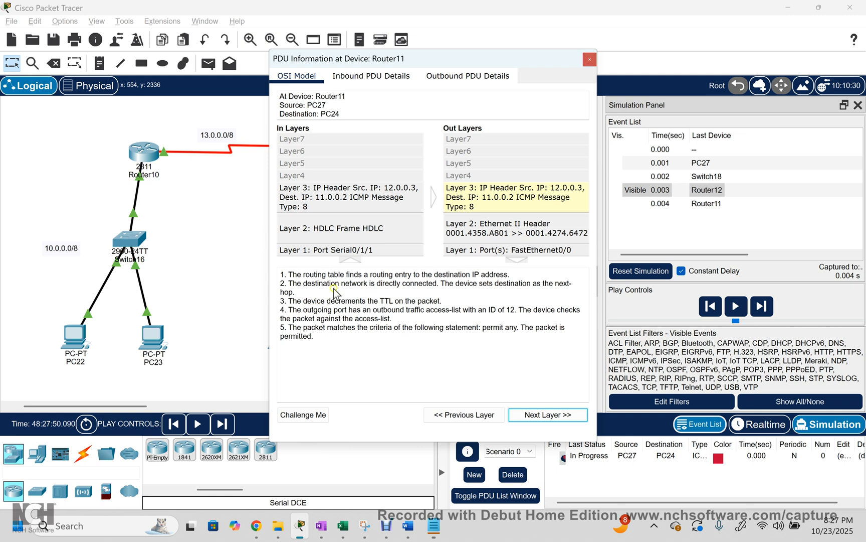
left_click_drag(323, 285, 470, 285)
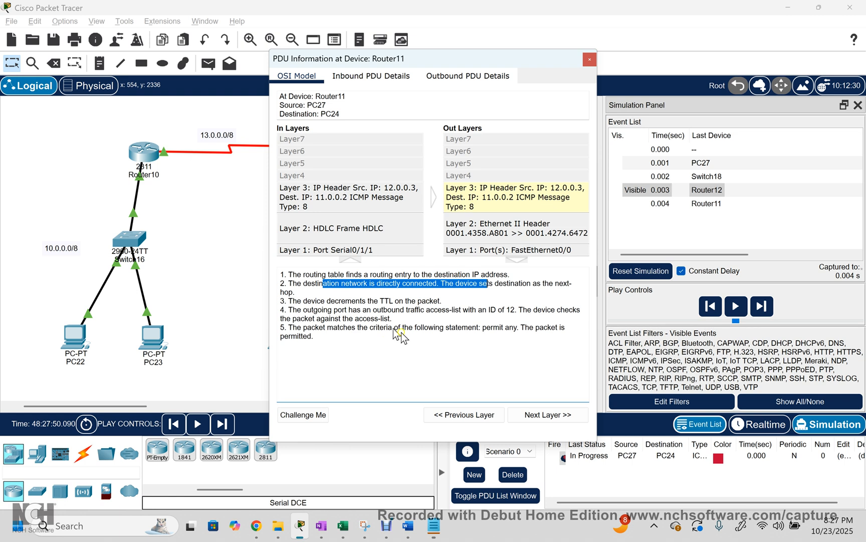
left_click_drag(502, 309, 518, 311)
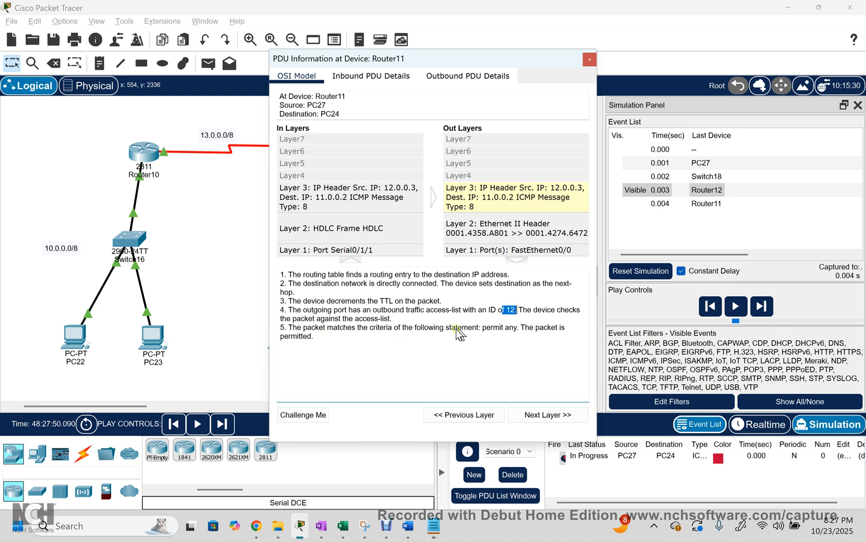
left_click_drag(486, 326, 520, 329)
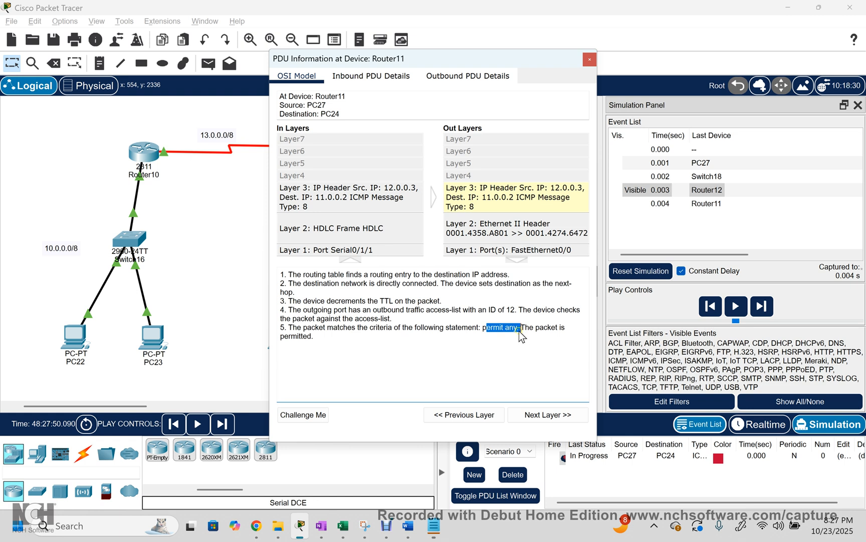
left_click(512, 366)
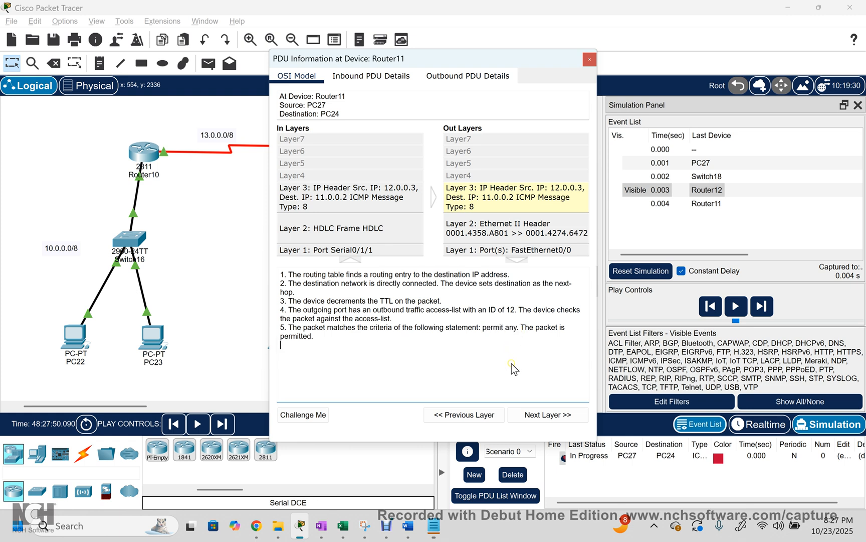
left_click(539, 420)
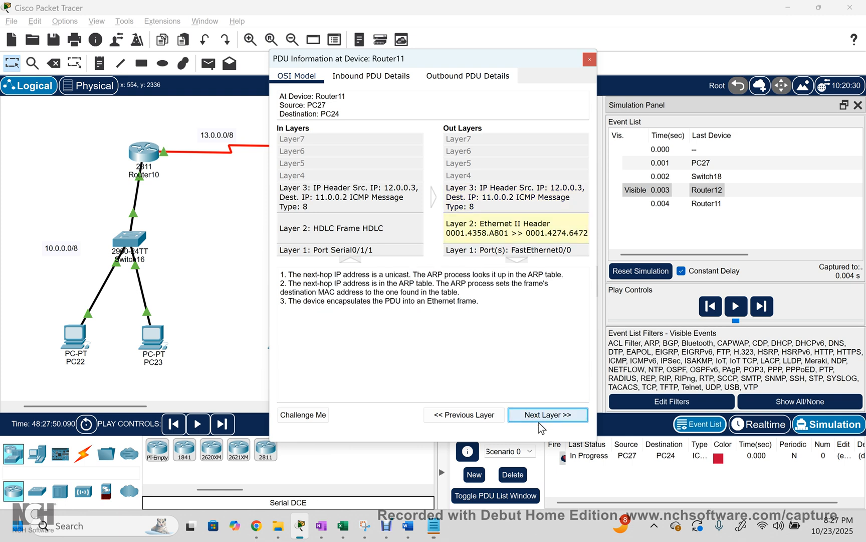
left_click(539, 420)
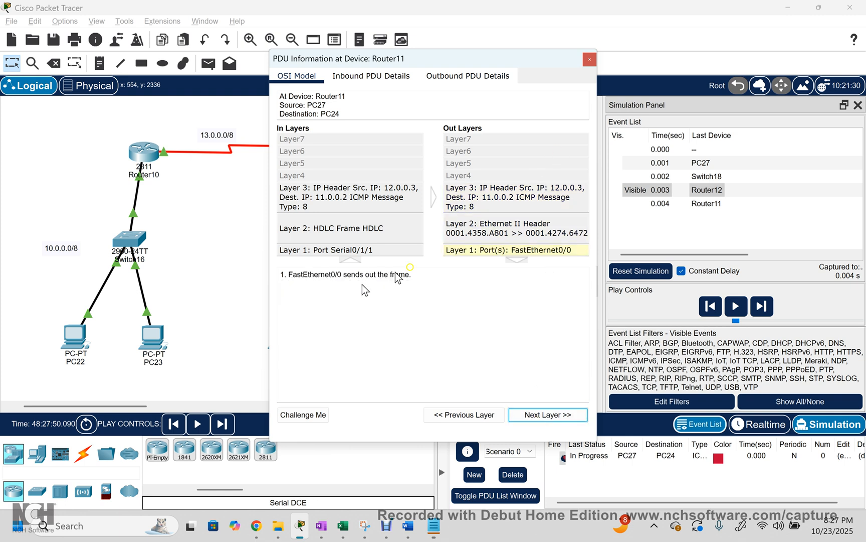
left_click_drag(331, 281, 394, 275)
- Close the PDU information, advance the packet one more hop, and close the Simulation Panel
left_click(590, 59)
left_click(763, 305)
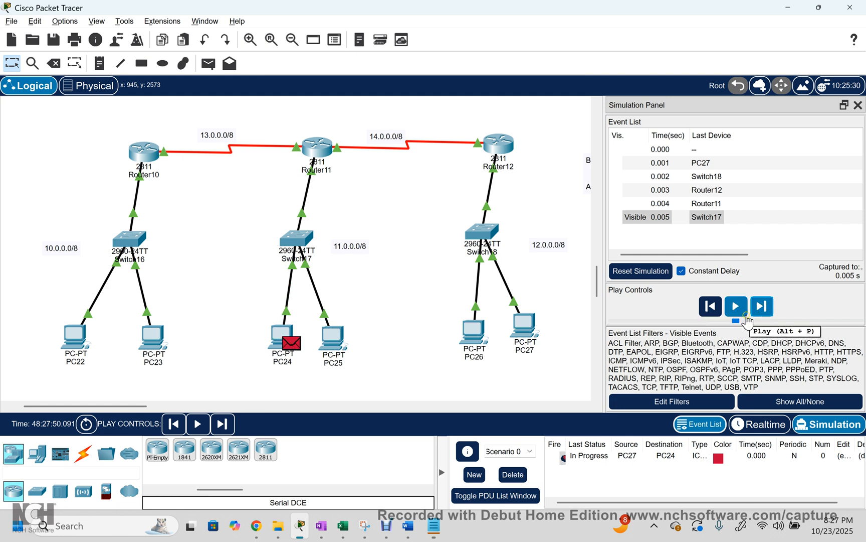
left_click(858, 105)
- Switch to Notepad, maximize it, and compare the permit Host 10.0.0.3 entry with the deny 10.0.0.3 0.0.0.0 entry
key("alt+Tab")
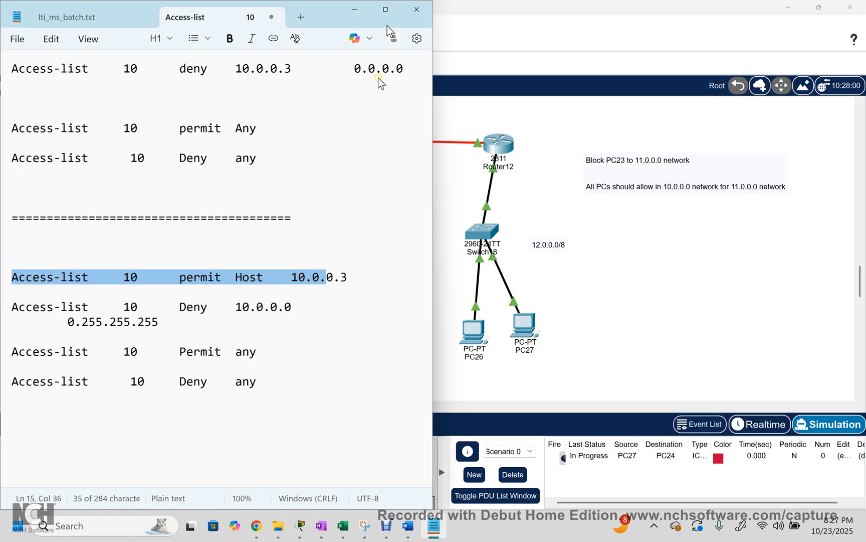
key("super+Up")
left_click(235, 274)
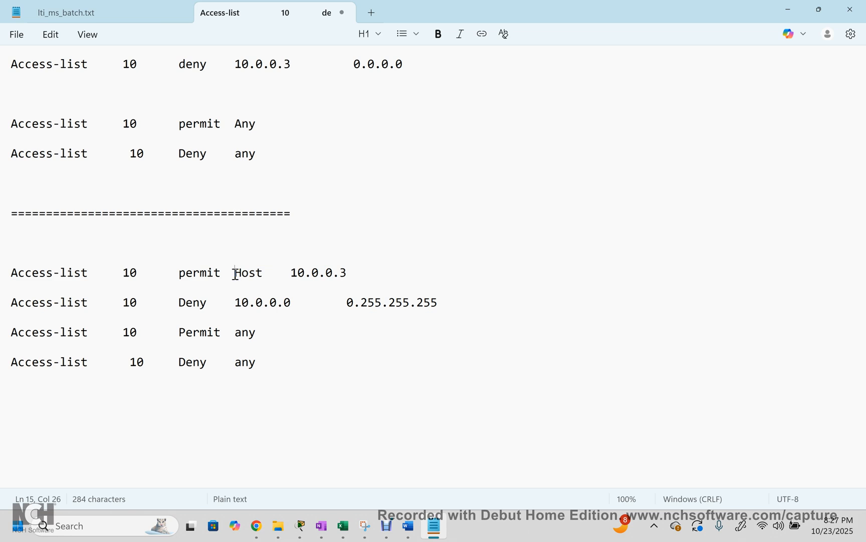
left_click_drag(235, 275, 358, 271)
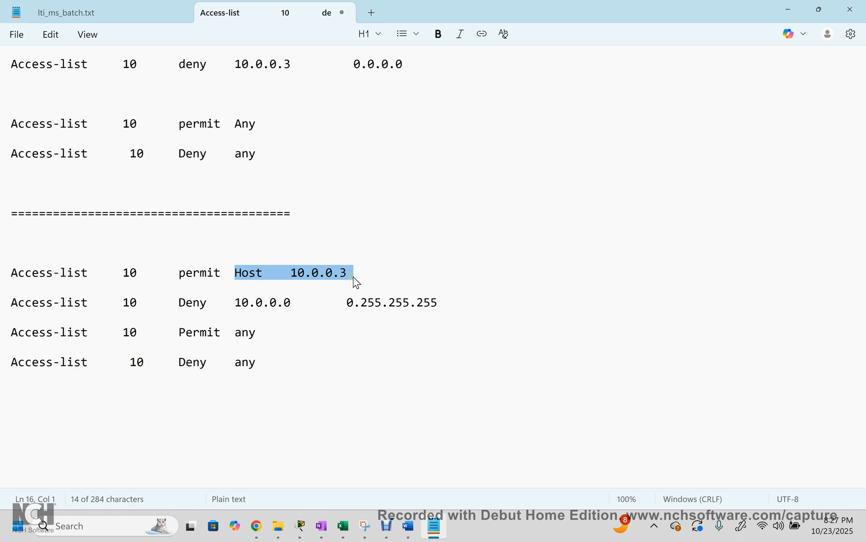
left_click(257, 276)
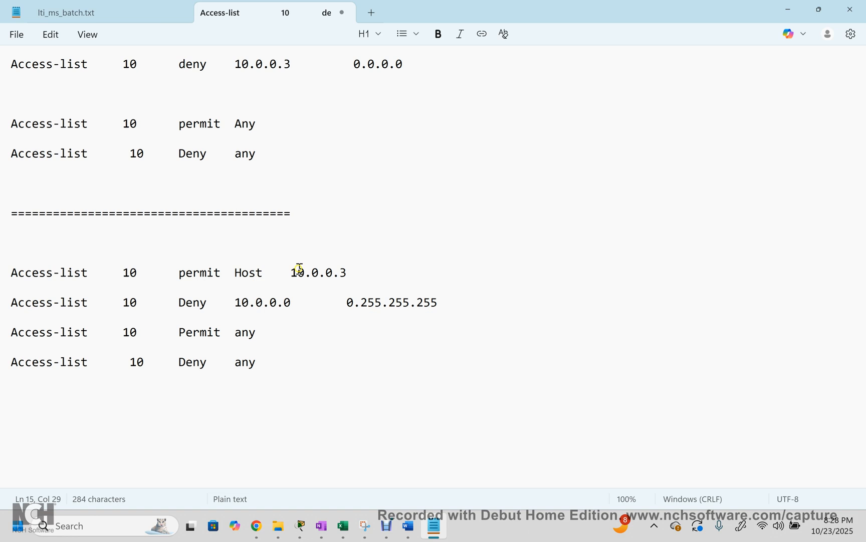
left_click(283, 64)
left_click_drag(236, 63, 404, 64)
left_click_drag(235, 276, 346, 270)
left_click_drag(264, 330, 2, 339)
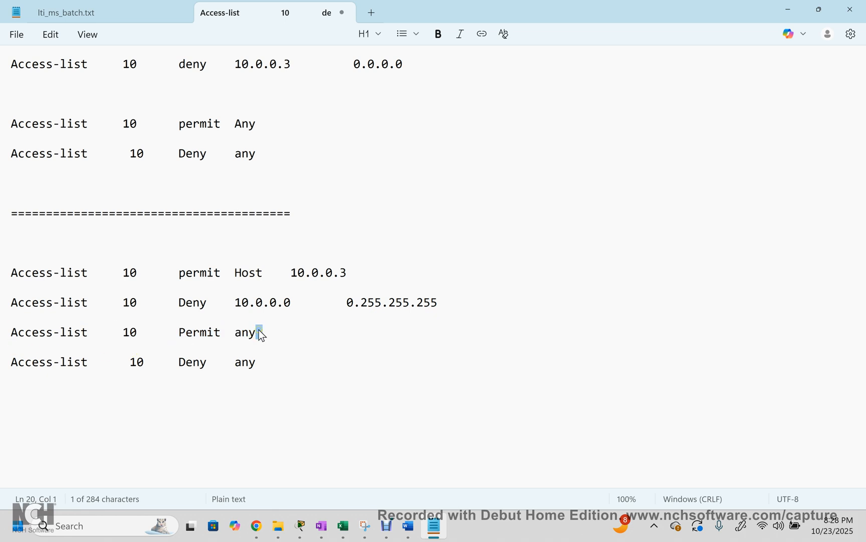
left_click_drag(254, 341, 13, 271)
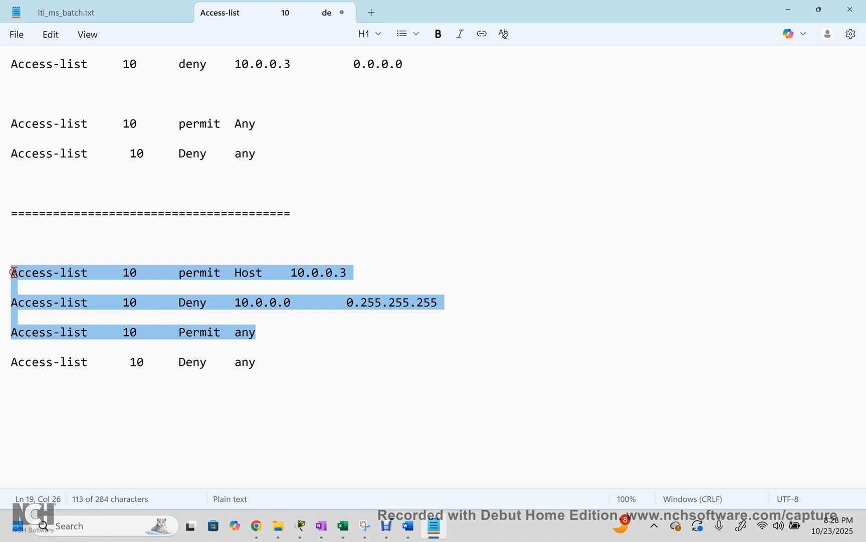
- Return to Packet Tracer and switch the network to Realtime mode
key("alt+Tab")
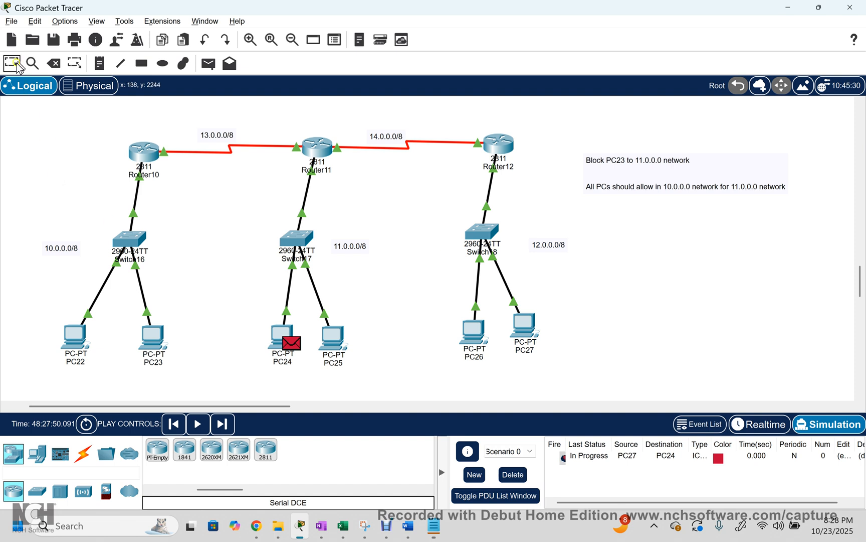
left_click(762, 424)
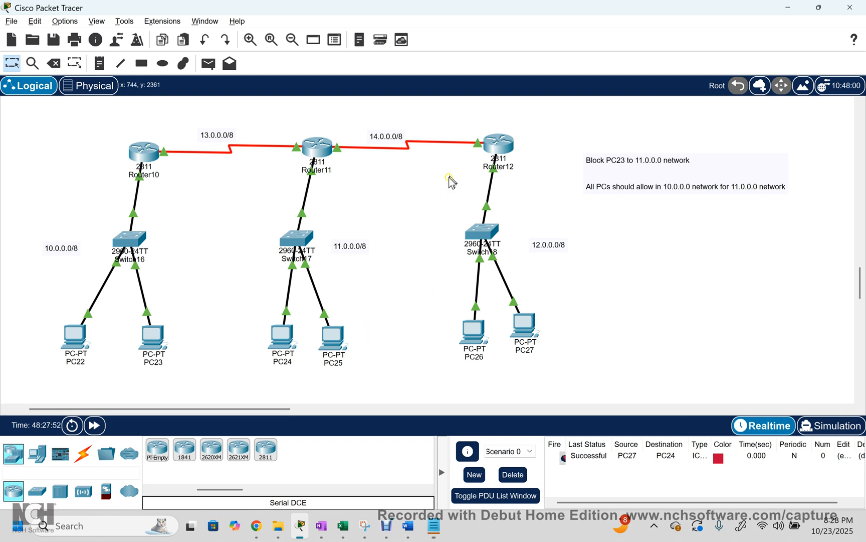
left_click_drag(441, 220, 581, 378)
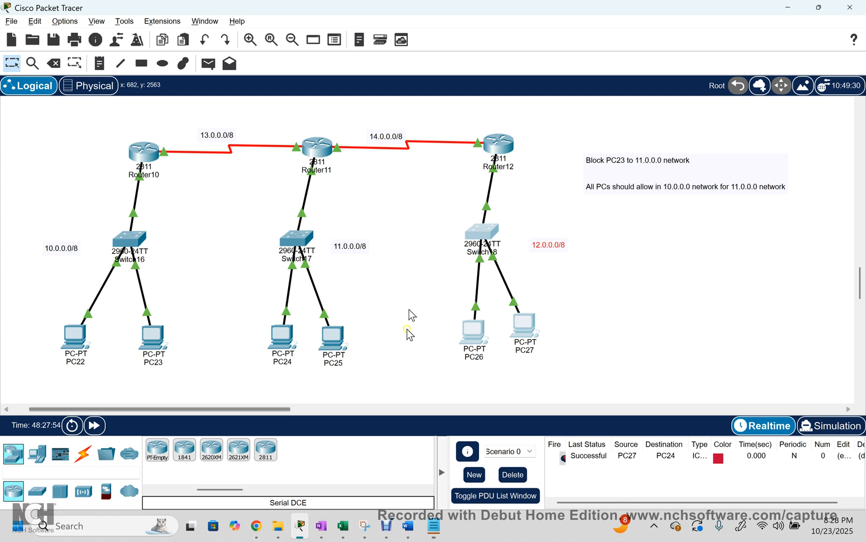
left_click_drag(432, 208, 418, 229)
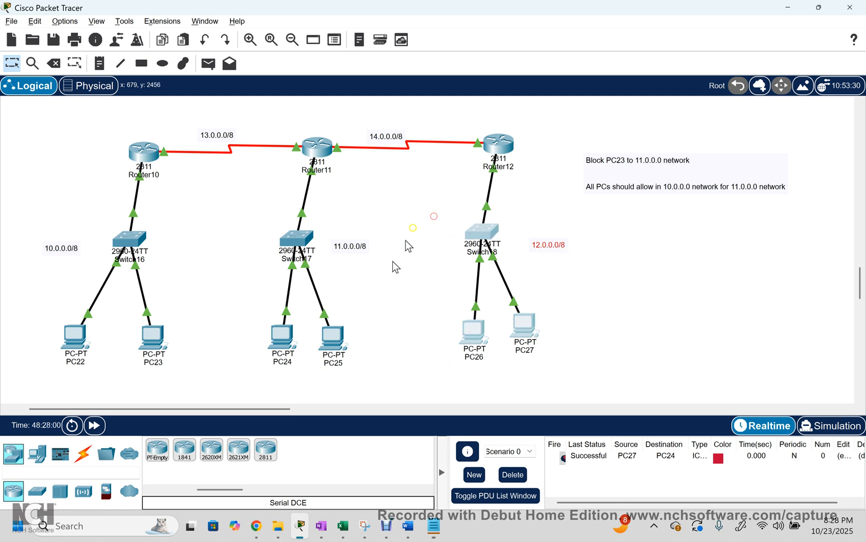
- Review the permit Host 10.0.0.3, Deny 10.0.0.0 and Permit any lines in Notepad, and return to Packet Tracer
key("alt+Tab")
left_click(153, 285)
left_click_drag(241, 272, 339, 288)
left_click_drag(261, 332, 4, 260)
key("alt+Tab")
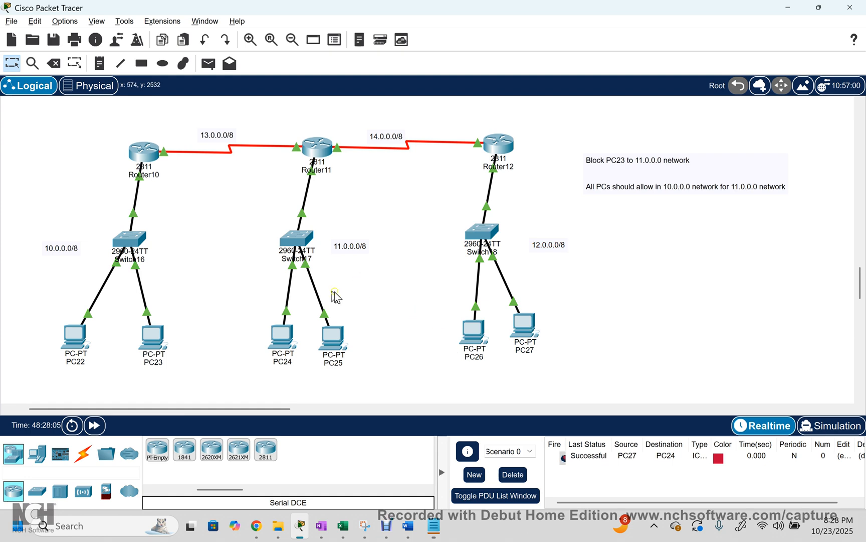
left_click_drag(186, 316, 24, 275)
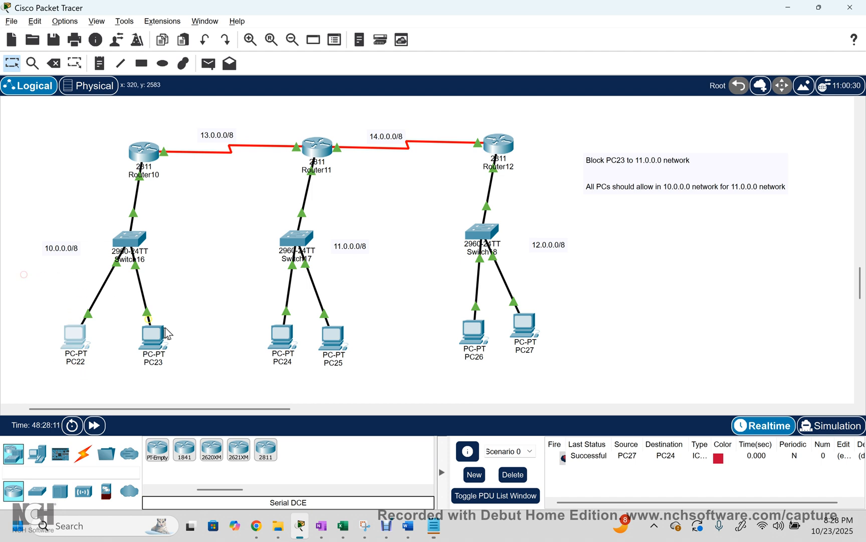
left_click_drag(27, 239, 188, 382)
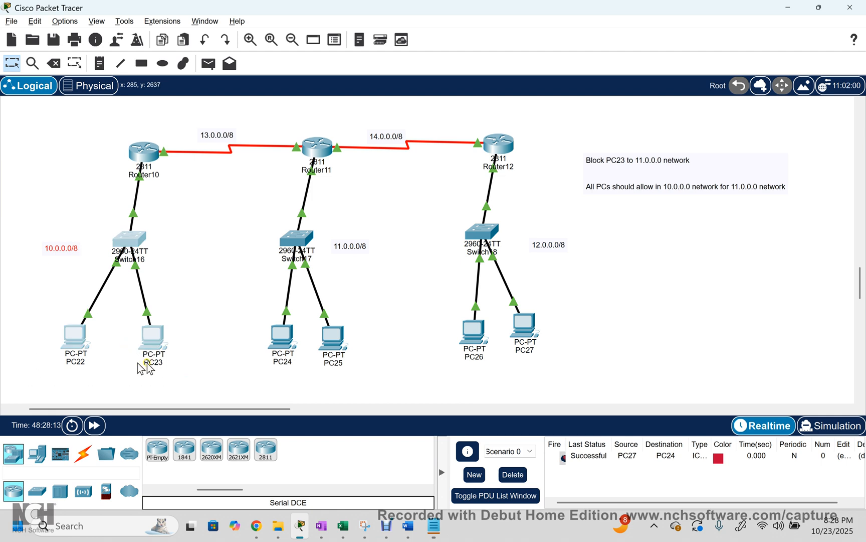
left_click(8, 302)
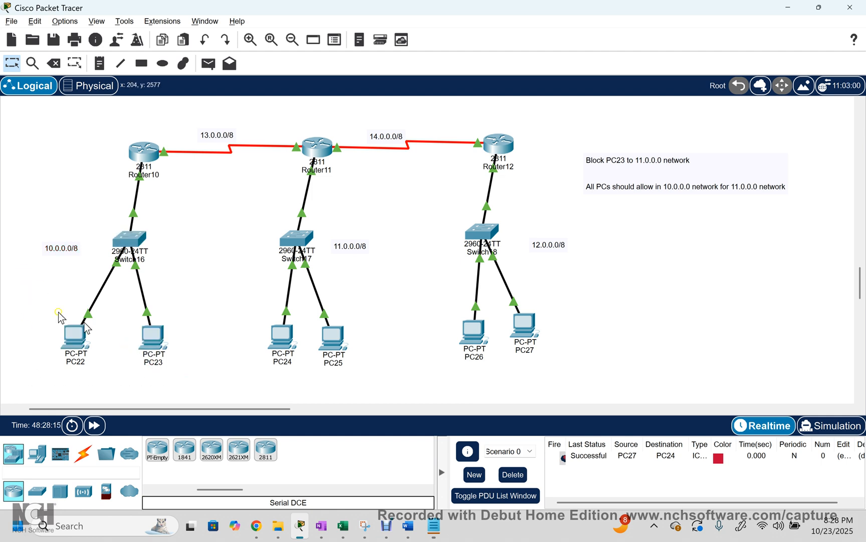
left_click_drag(191, 321, 11, 257)
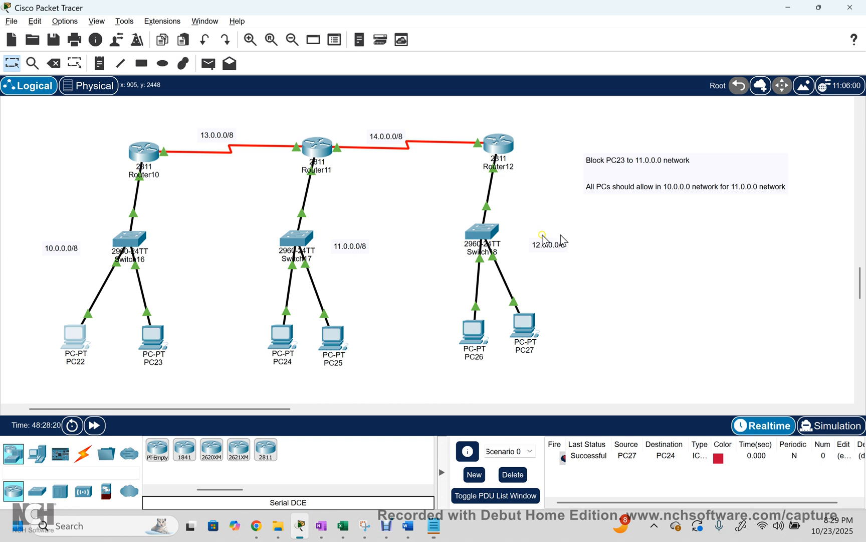
- Change the first line of the task note to "allow PC23 to 12.0.0.0 network"
double_click(624, 169)
double_click(625, 169)
left_click(602, 158)
key("BackSpace")
key("BackSpace")
key("BackSpace")
key("BackSpace")
key("BackSpace")
type("allow")
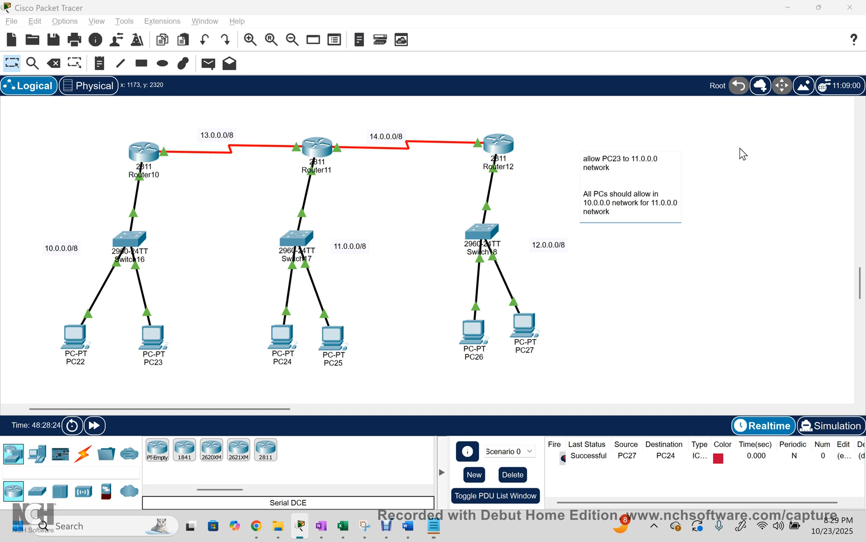
left_click(717, 157)
left_click(635, 155)
key("BackSpace")
type("2")
- Change the second line of the task note to "All PCs should deny in 10.0.0.0 network for 12.0.0.0 network"
left_click(654, 191)
key("BackSpace")
key("BackSpace")
key("BackSpace")
key("BackSpace")
key("BackSpace")
type("deny")
key("Right")
key("Right")
key("Right")
key("Right")
key("Right")
key("Right")
key("Right")
key("Right")
key("Right")
key("Right")
key("Right")
key("Right")
key("BackSpace")
type("2")
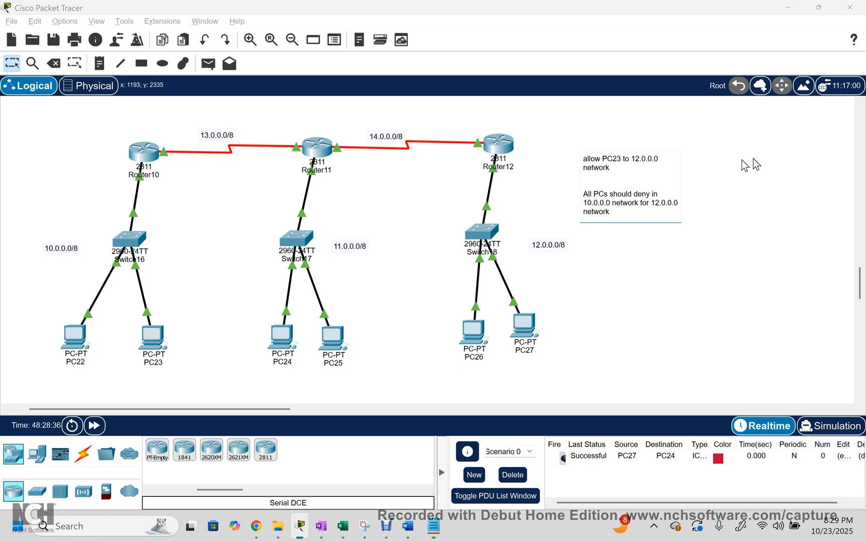
left_click(665, 319)
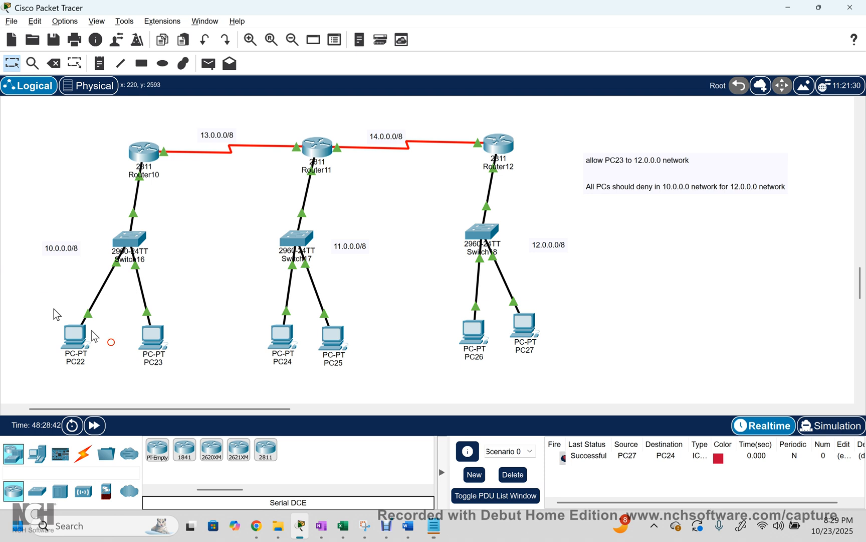
- Examine the 10.0.0.0 source PCs and the 12.0.0.0 destination PCs against the requirements in the task note
left_click_drag(32, 276, 231, 399)
left_click_drag(578, 302, 444, 364)
left_click_drag(578, 137, 602, 168)
left_click(554, 208)
left_click_drag(189, 319, 120, 401)
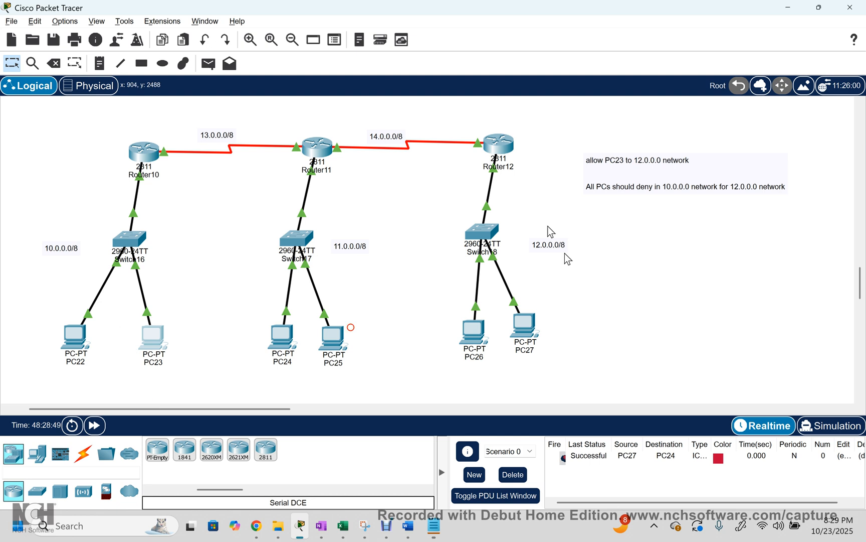
left_click_drag(560, 130, 721, 177)
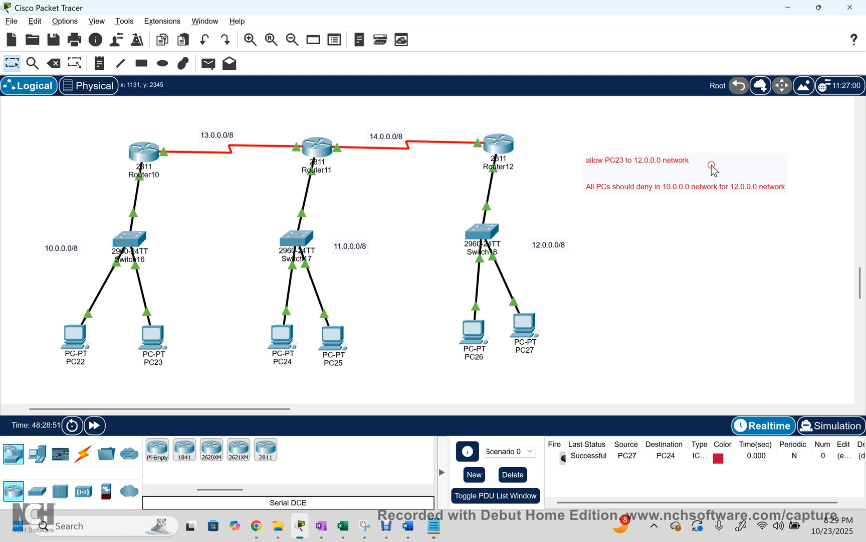
left_click_drag(251, 116, 443, 354)
left_click_drag(572, 278, 420, 375)
left_click(422, 276)
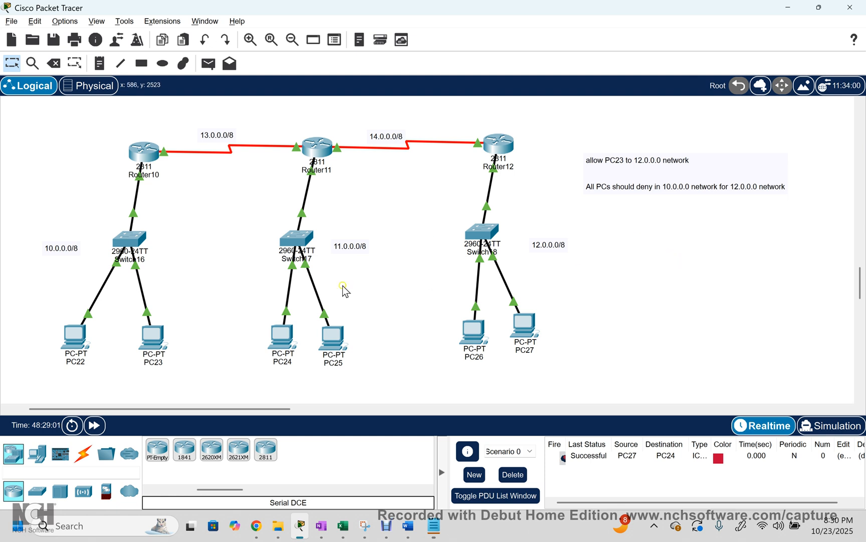
- Examine Router12's link to Switch18 and the task note to identify where the access list belongs
left_click_drag(591, 229, 518, 254)
left_click_drag(266, 210, 387, 322)
left_click(425, 296)
left_click_drag(551, 227, 454, 281)
left_click(475, 160)
left_click_drag(479, 164, 523, 190)
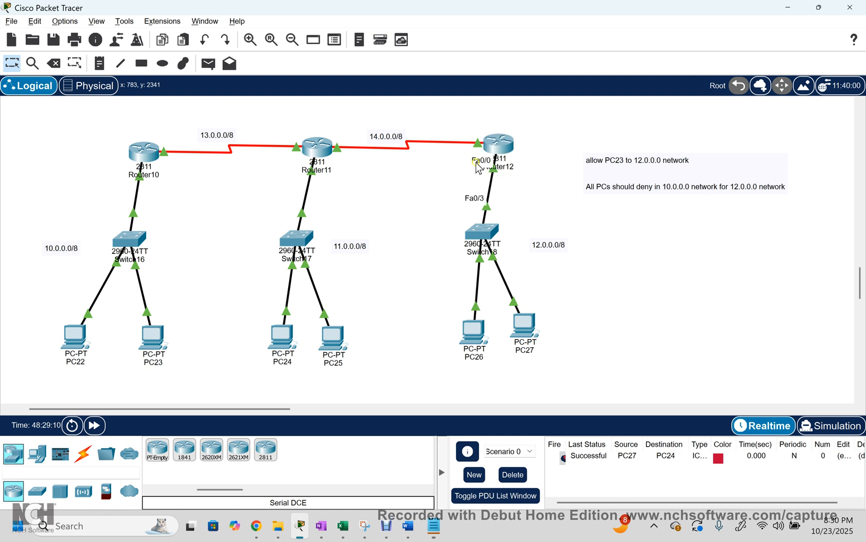
left_click_drag(550, 195, 546, 112)
left_click_drag(541, 215, 544, 125)
left_click(61, 218)
left_click_drag(570, 177, 803, 207)
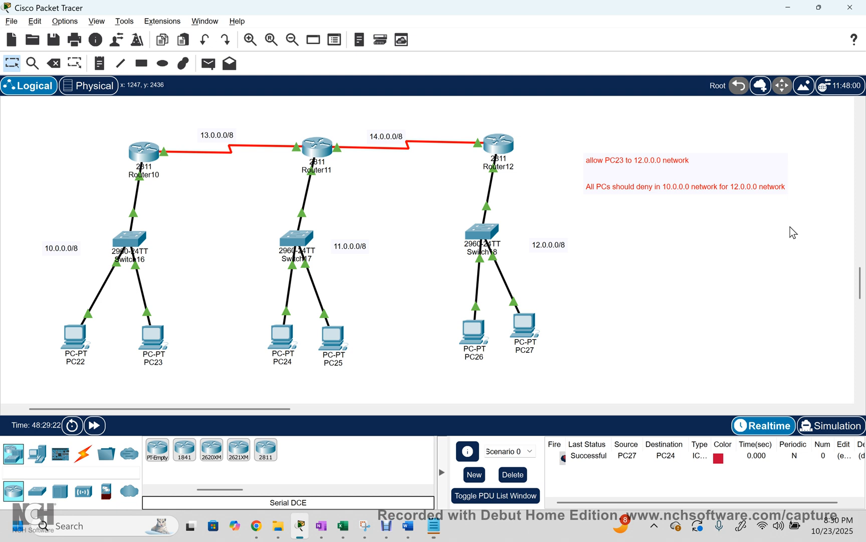
- Examine Router12 and its LAN-side link as the point for filtering traffic entering the 12.0.0.0 network
left_click(734, 259)
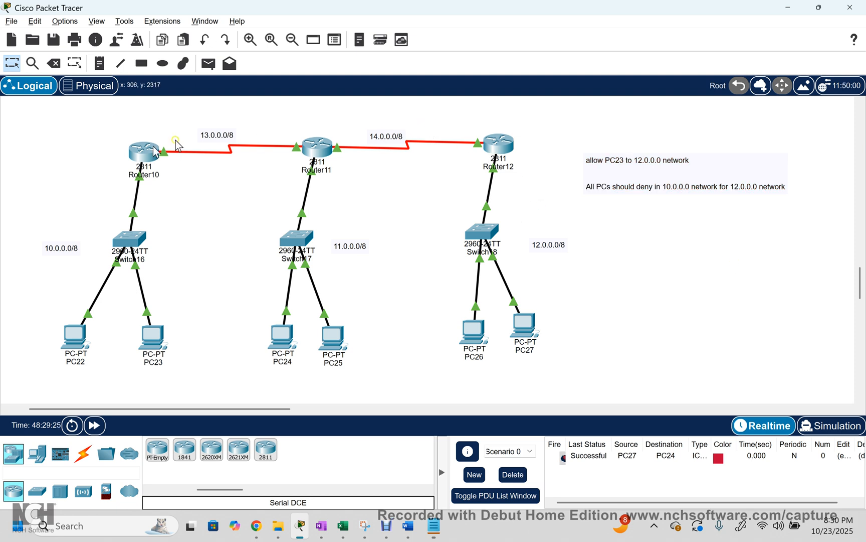
left_click_drag(473, 127, 485, 153)
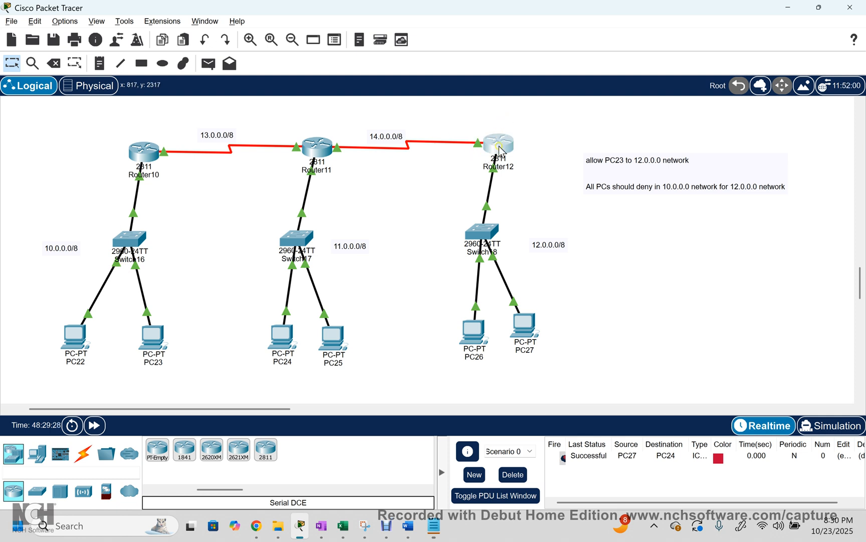
left_click(495, 220)
left_click(487, 172)
left_click_drag(478, 163, 529, 196)
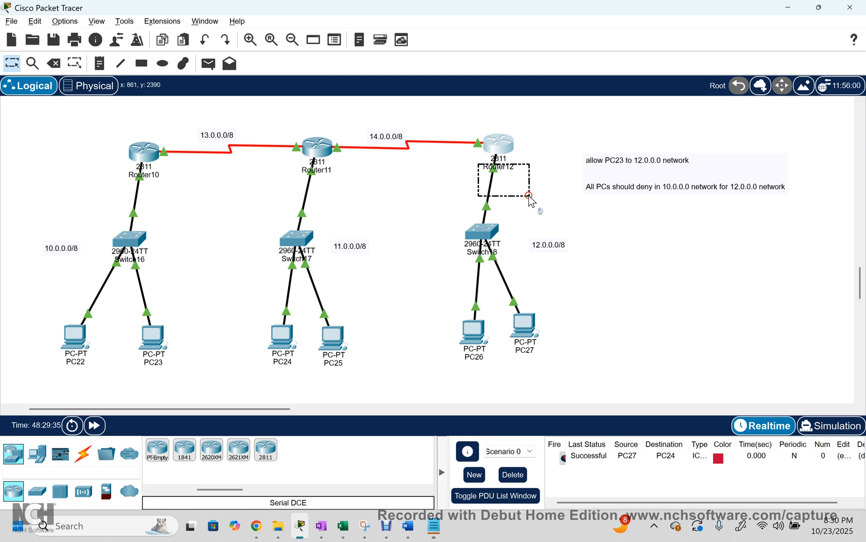
left_click_drag(529, 196, 529, 196)
left_click(510, 191)
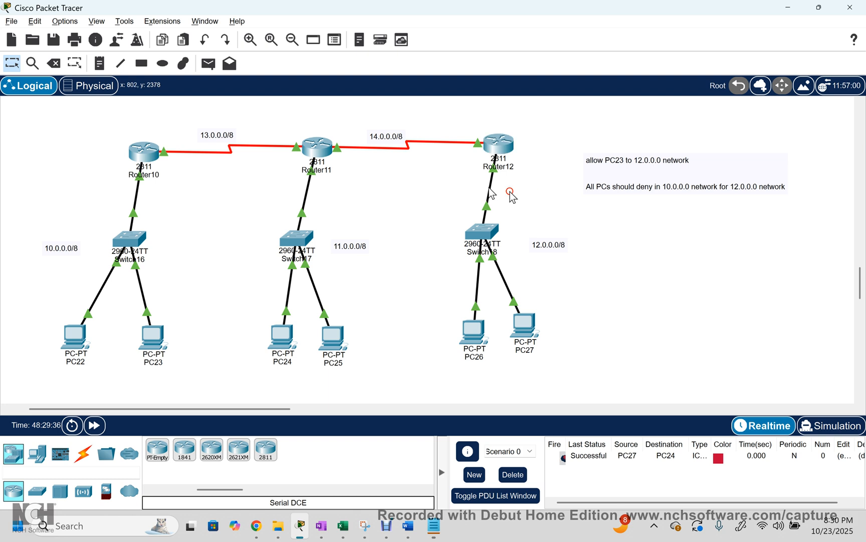
left_click_drag(470, 163, 529, 193)
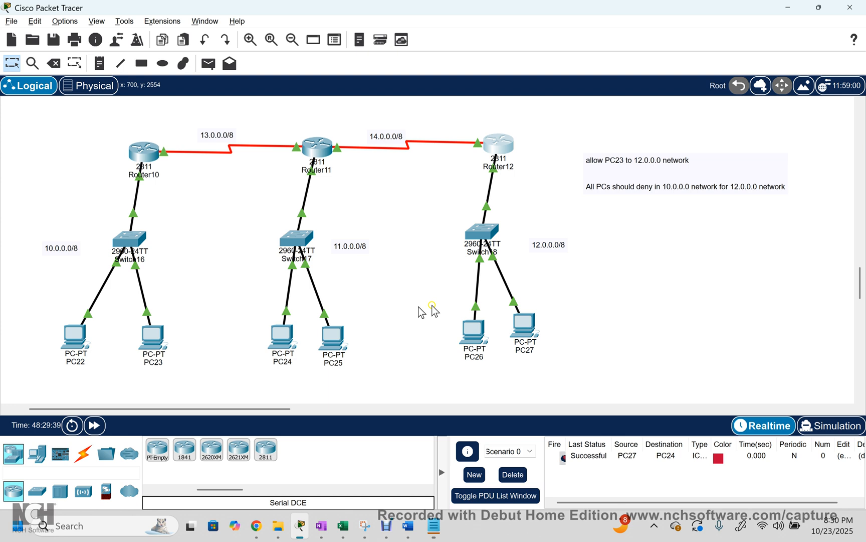
- Examine the 11.0.0.0, 14.0.0.0 and 13.0.0.0 networks plus PC22 and PC23 as sources of traffic to the 12.0.0.0 network
left_click(398, 309)
left_click_drag(251, 211, 419, 389)
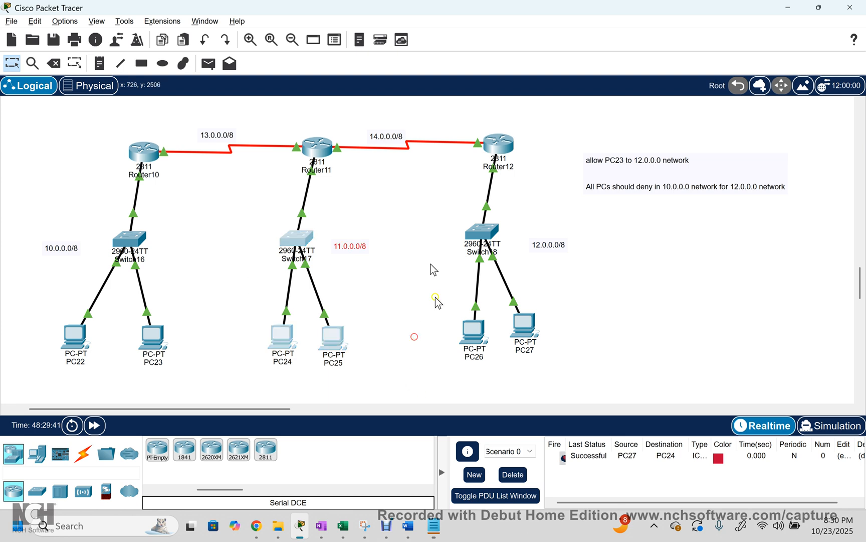
left_click_drag(379, 107, 429, 191)
left_click_drag(183, 111, 244, 181)
left_click_drag(24, 228, 94, 402)
left_click_drag(192, 325, 137, 393)
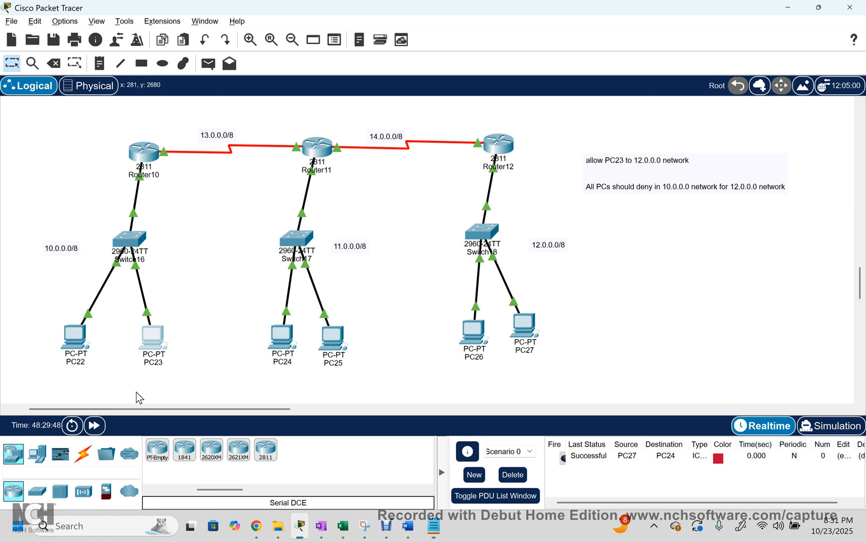
left_click_drag(622, 178, 628, 194)
left_click(660, 225)
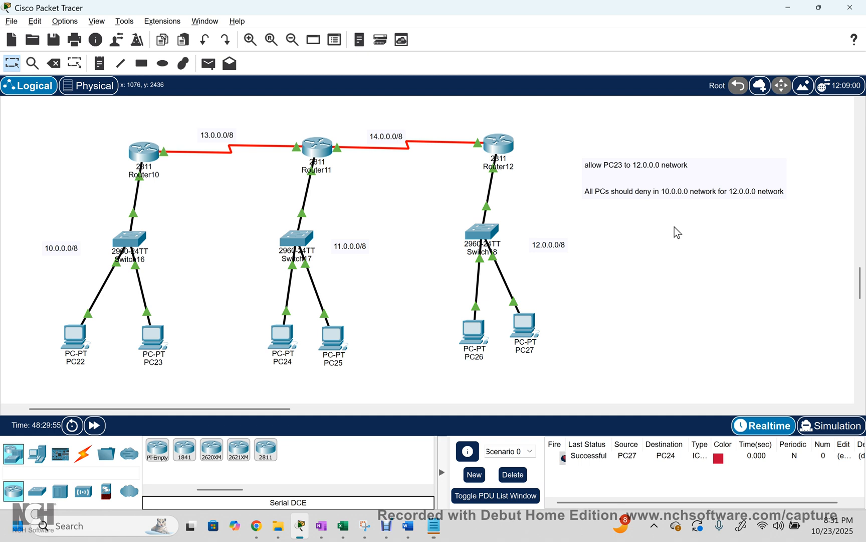
- Switch to the Notepad access-list notes and place them side by side with Packet Tracer, keeping Router12 and the task note in view
key("alt+Tab")
left_click_drag(535, 5, 372, 82)
key("super+Left")
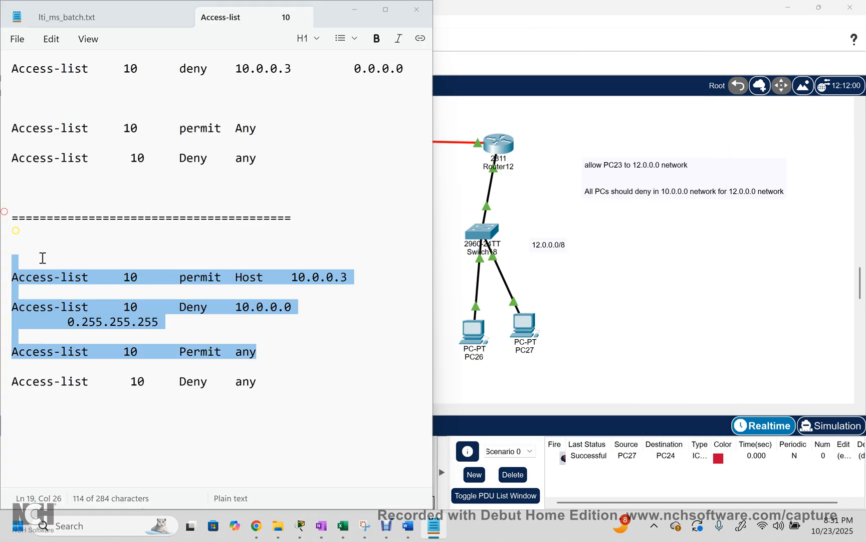
left_click(607, 144)
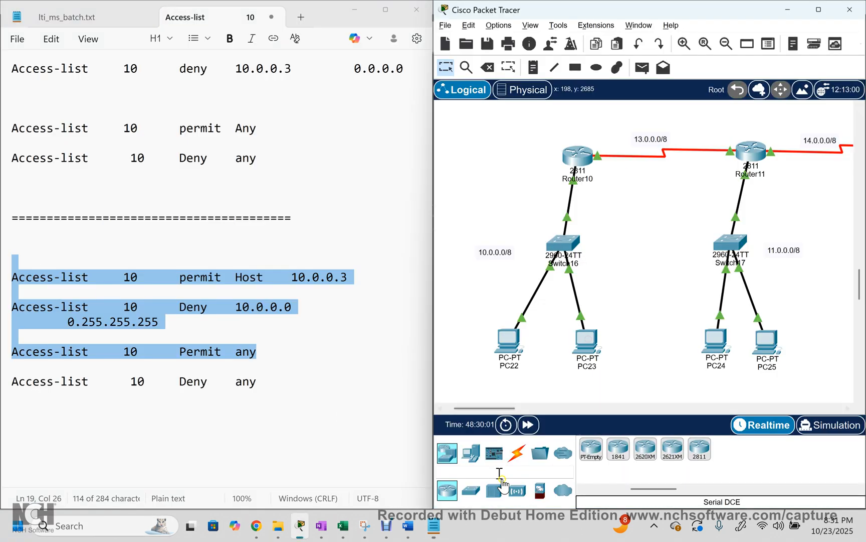
left_click_drag(479, 409, 547, 409)
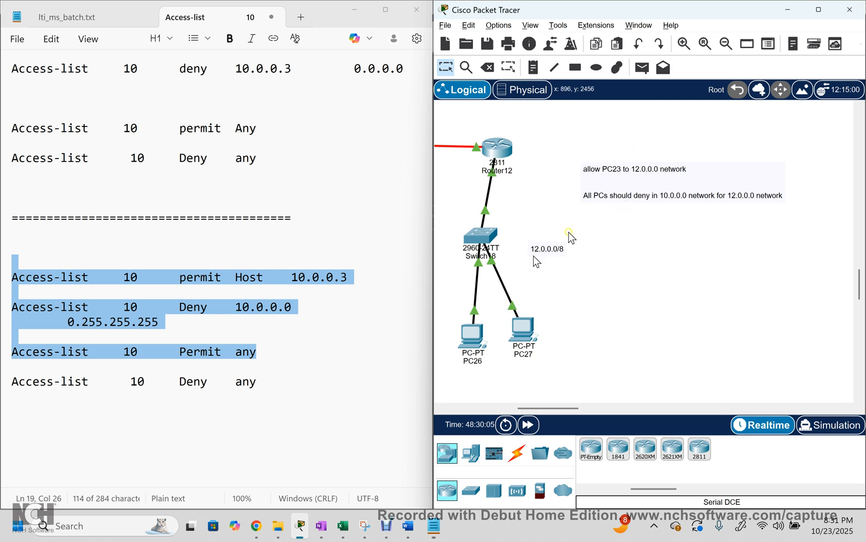
- Zoom the Notepad text out to 90% so each access-list 10 entry fits on one line
left_click(244, 351)
left_click_drag(271, 389, 29, 277)
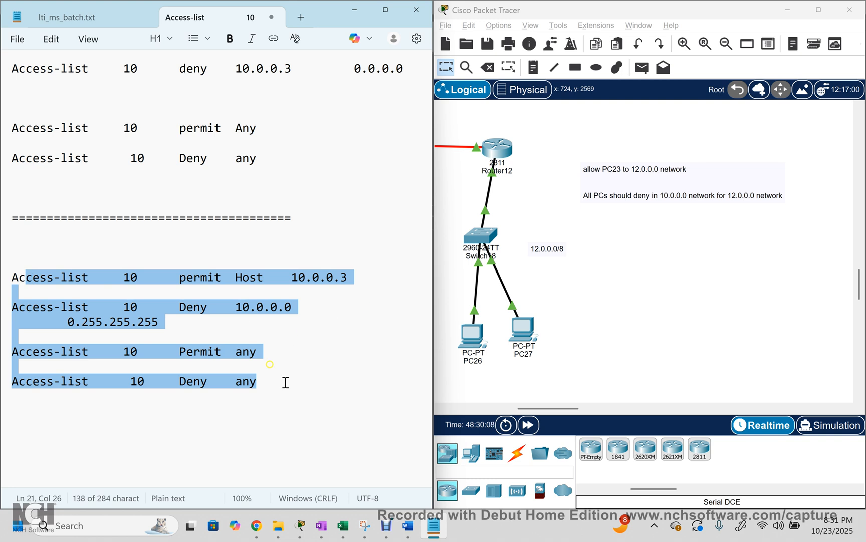
left_click_drag(290, 396, 12, 229)
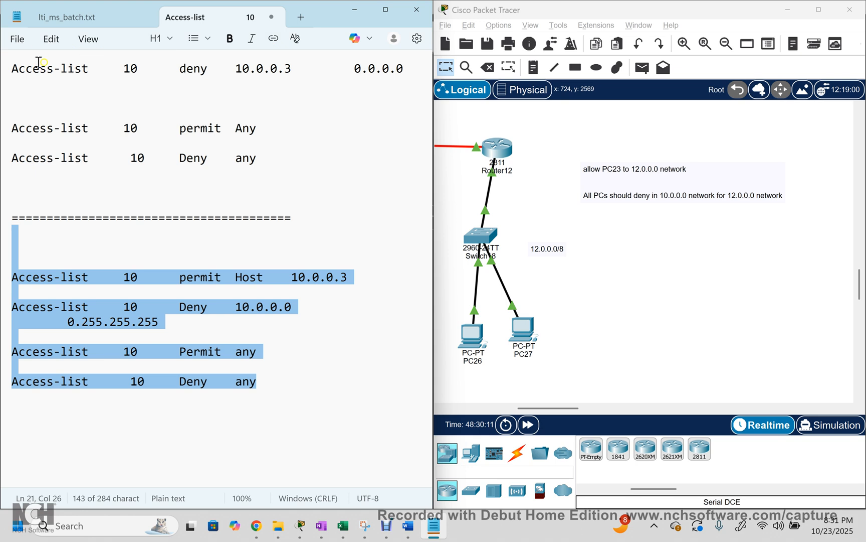
left_click(18, 40)
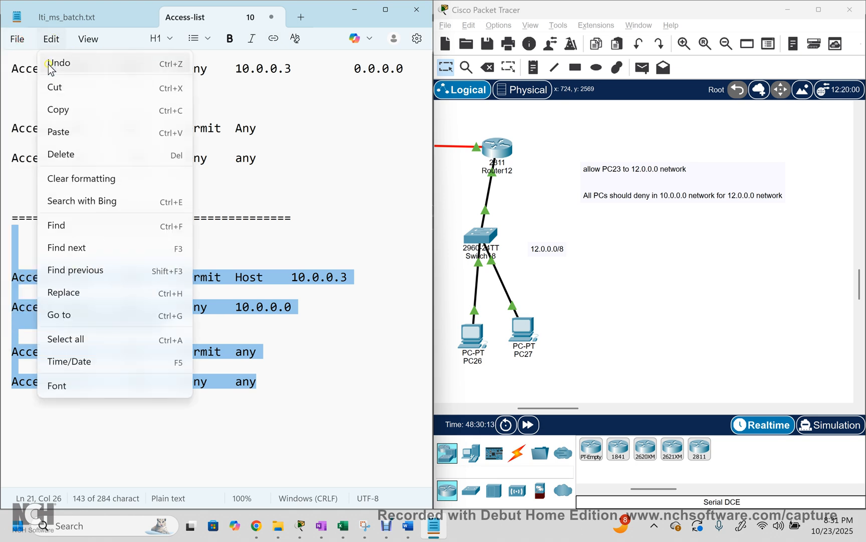
left_click(88, 40)
left_click(172, 61)
left_click(259, 87)
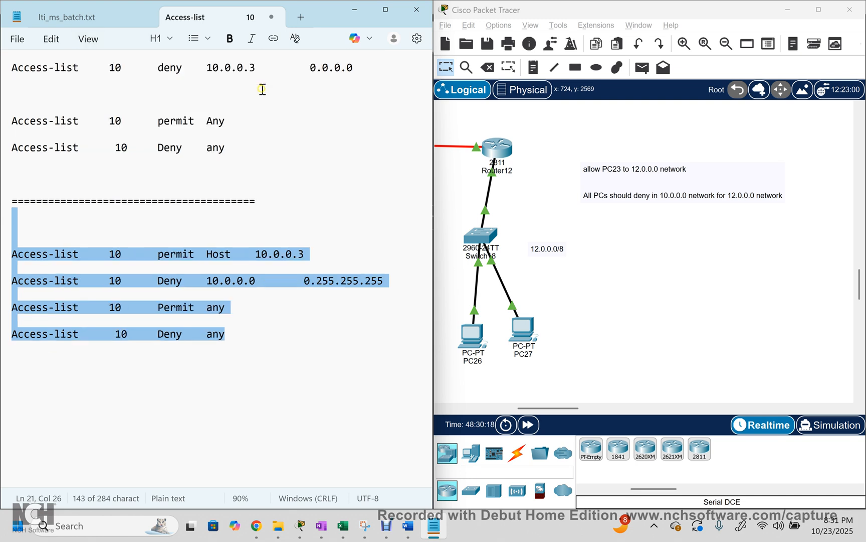
- Review the second access-list 10 block, checking the permit Host 10.0.0.3 and Permit any entries
left_click_drag(251, 371, 2, 246)
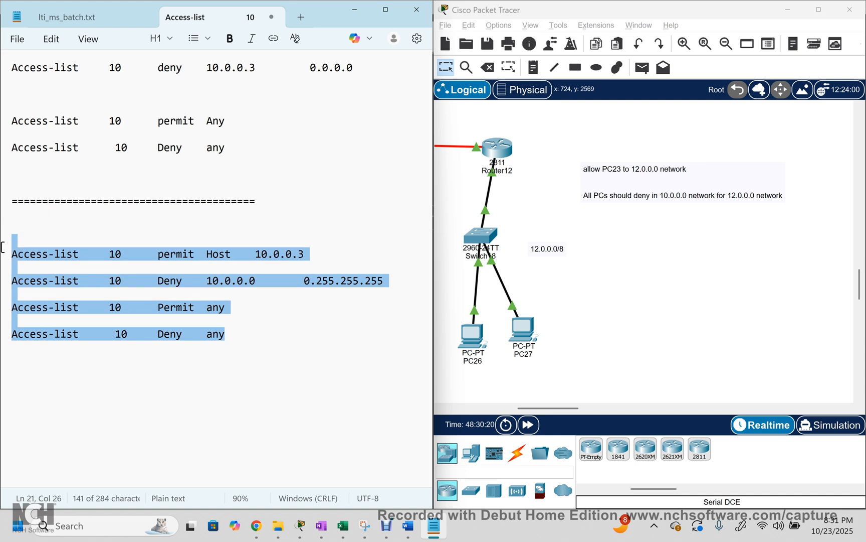
left_click(257, 356)
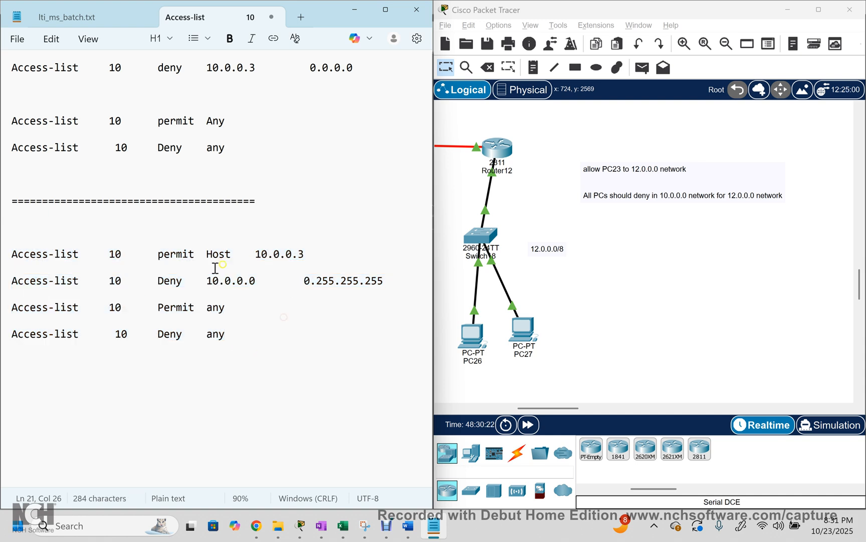
left_click_drag(207, 253, 303, 256)
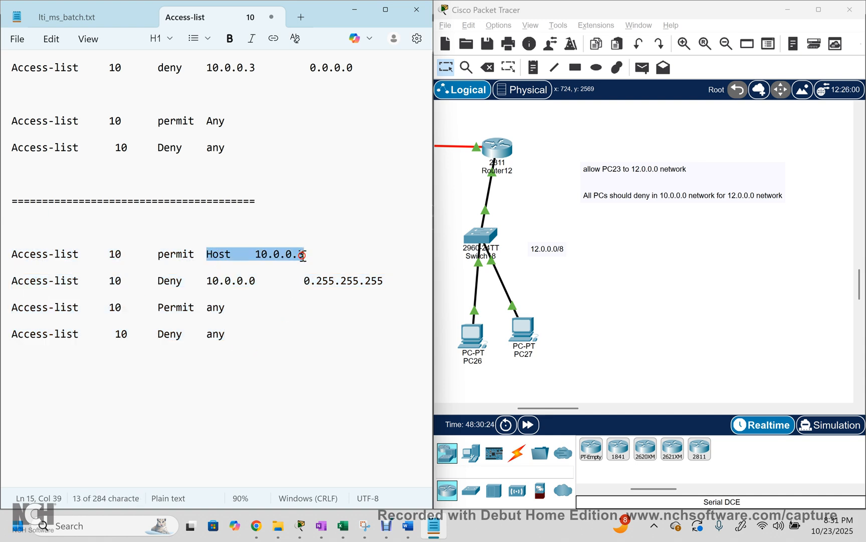
left_click_drag(236, 309, 3, 300)
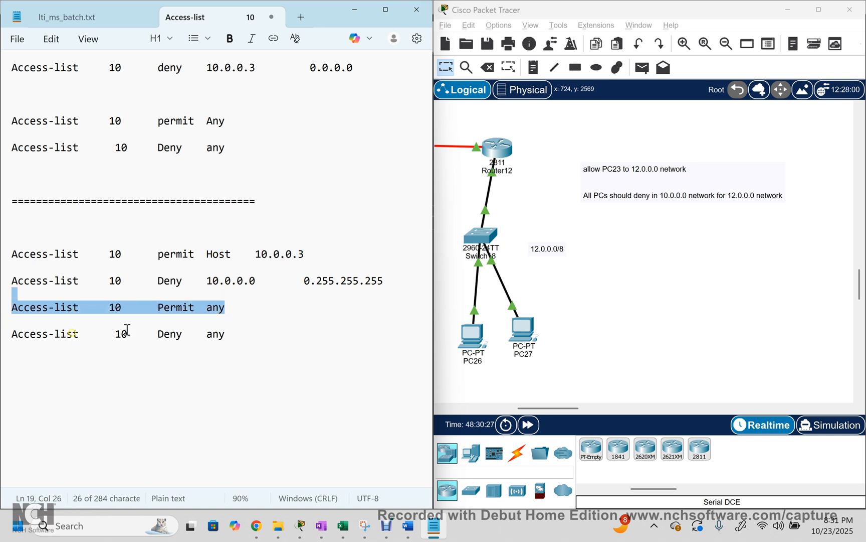
- Insert a dashed separator line between the Permit any and Deny any entries of the second access-list 10 block
left_click(243, 341)
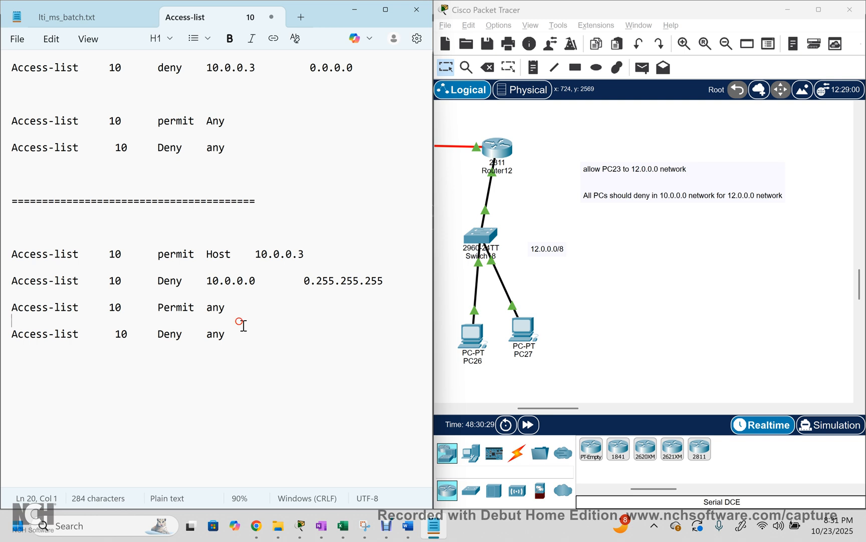
type("-----------------------------------------")
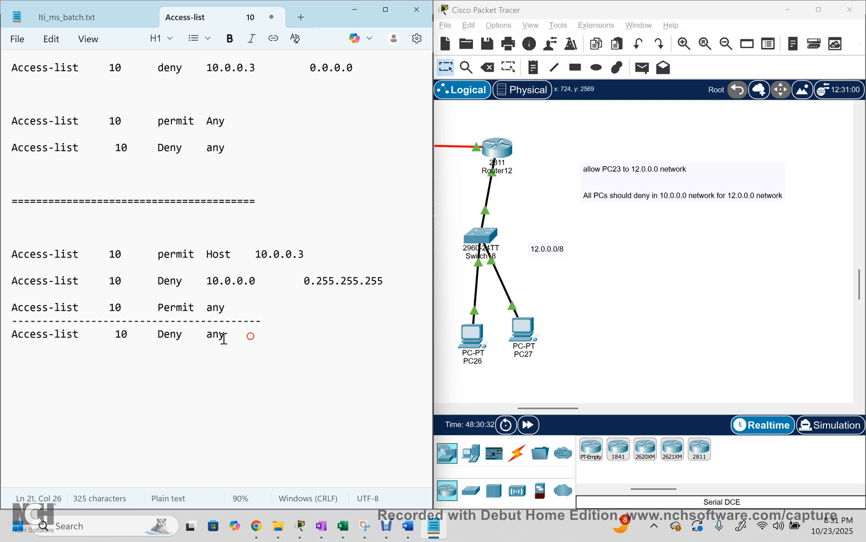
left_click_drag(225, 339, 2, 341)
left_click(255, 366)
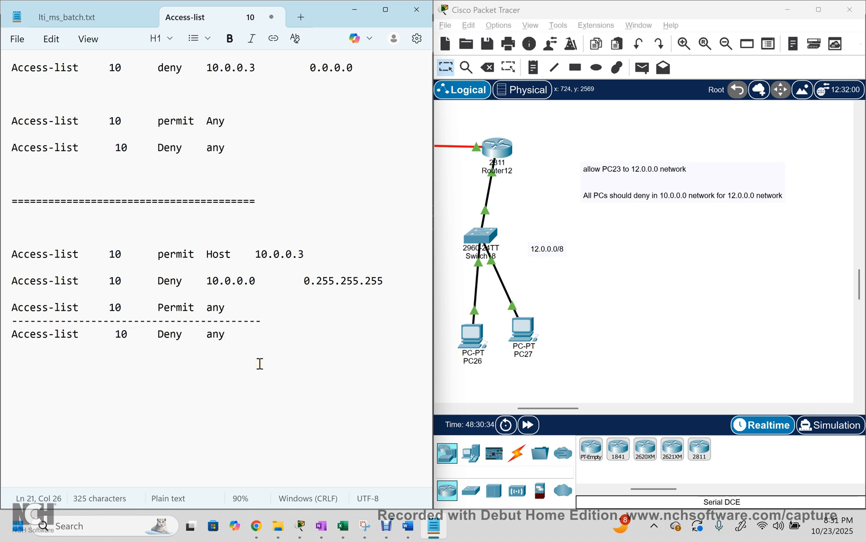